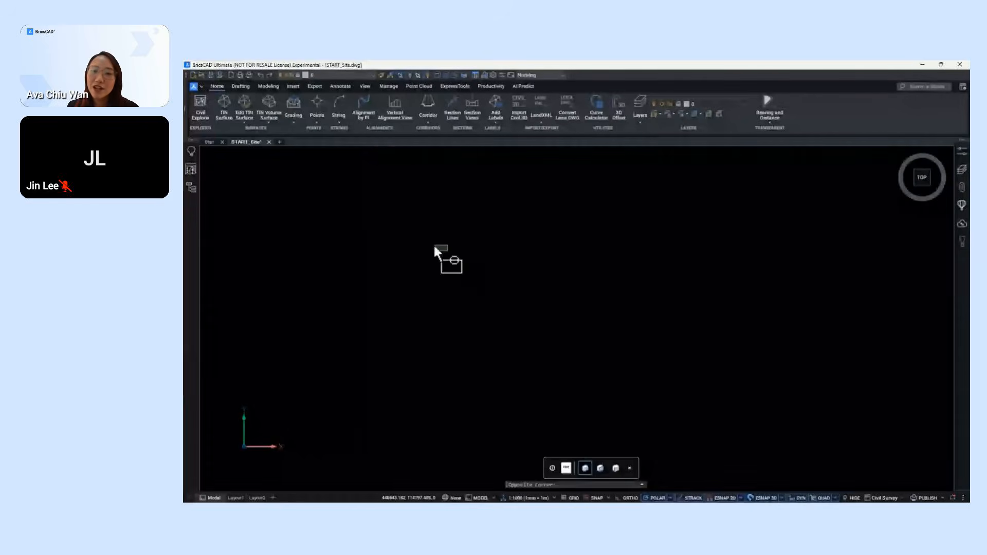
- Load the Site Plan point file for import in the NameENZ (comma delimited) format
click(434, 245)
click(311, 114)
click(331, 150)
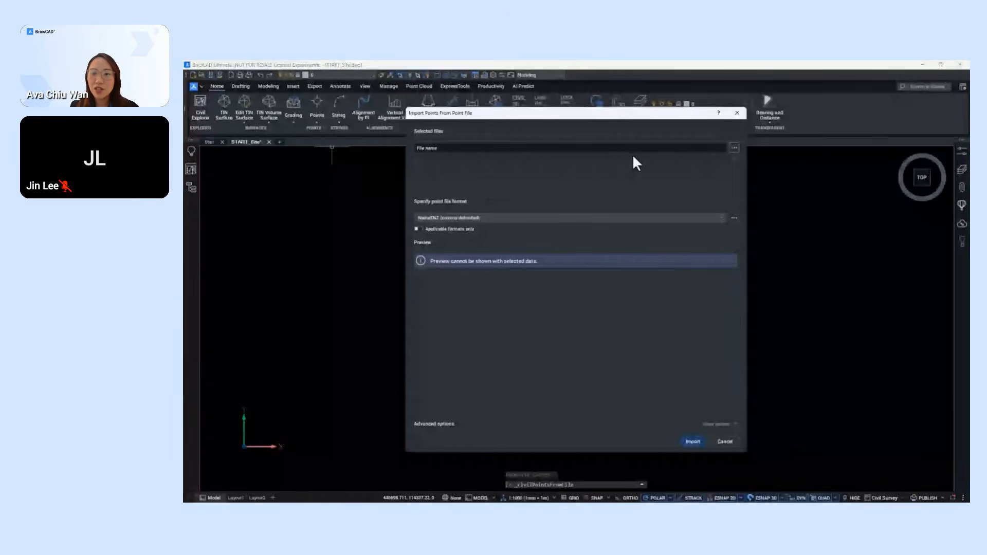
click(605, 239)
click(872, 411)
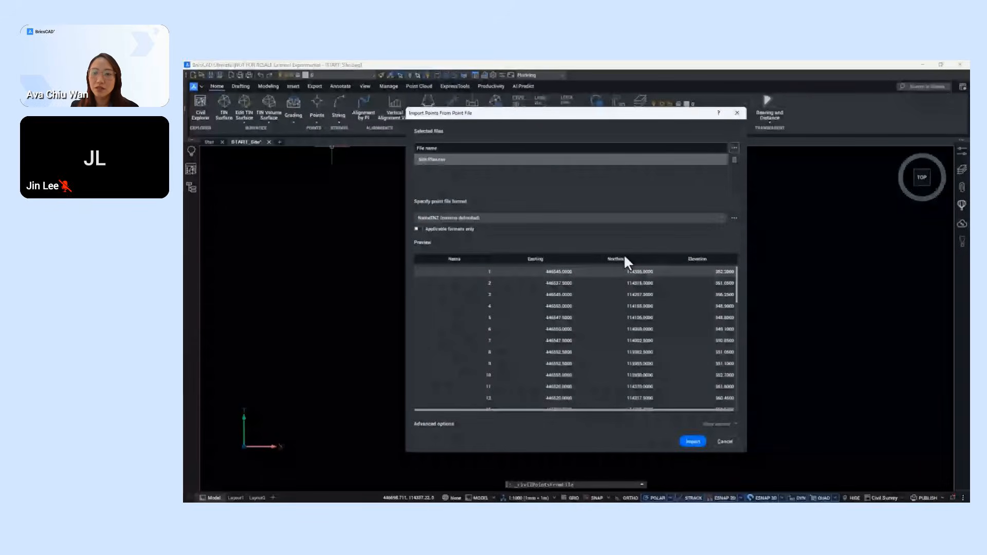
click(616, 218)
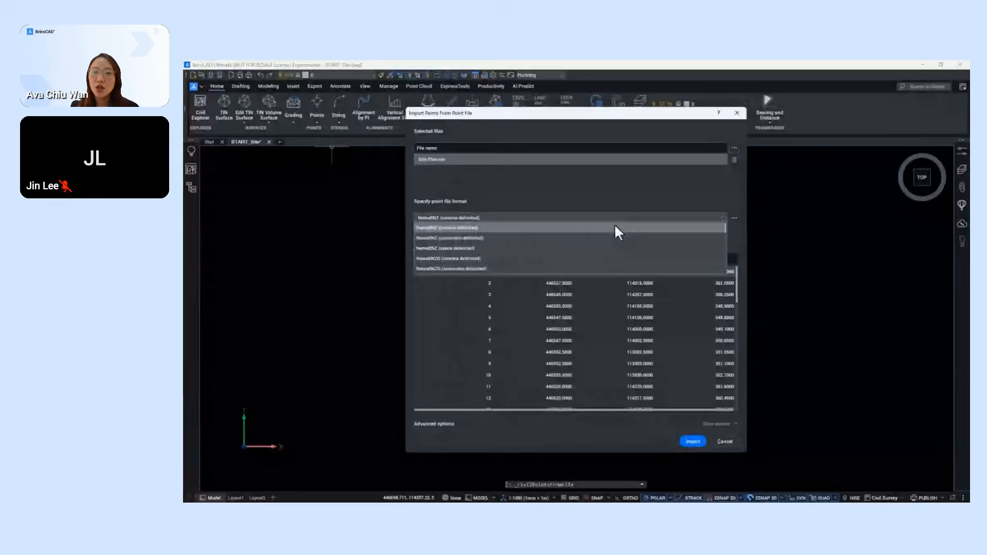
click(656, 202)
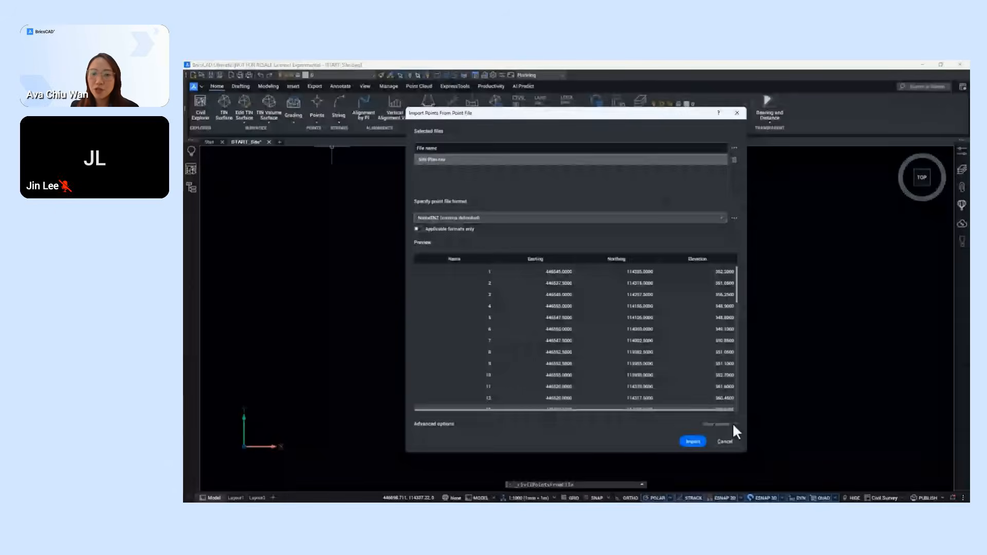
- Import the points without adding them to a point group, keeping the Default Point symbol style and Default label style
click(733, 425)
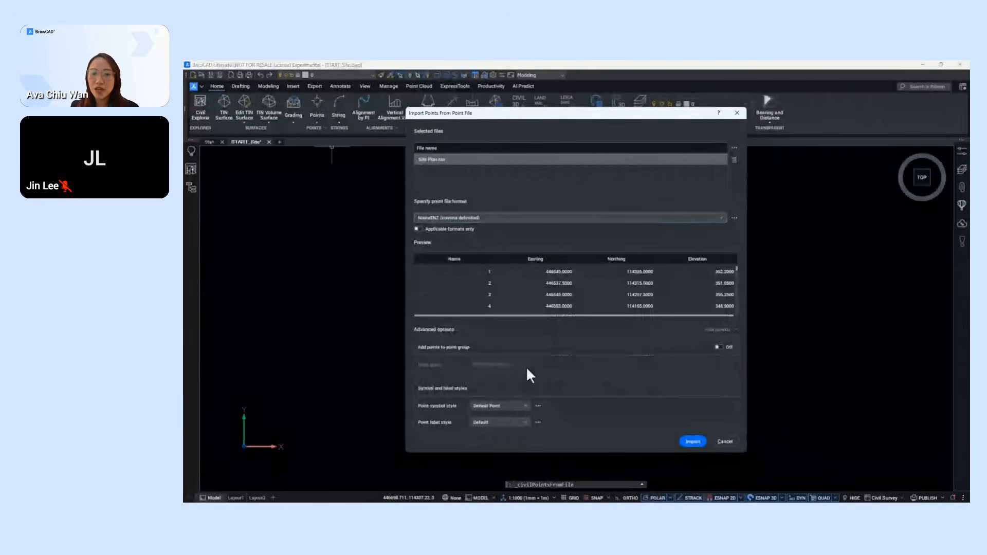
click(721, 347)
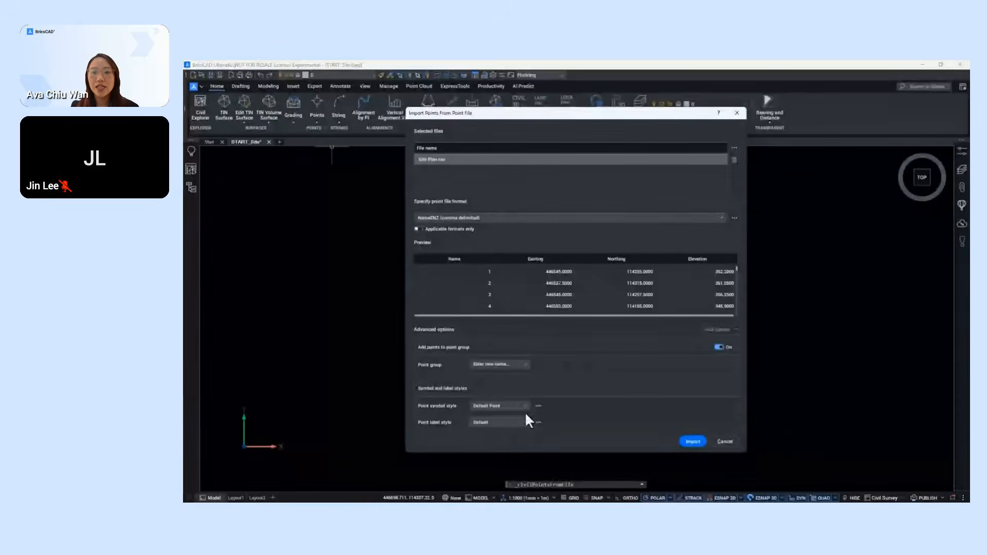
click(725, 346)
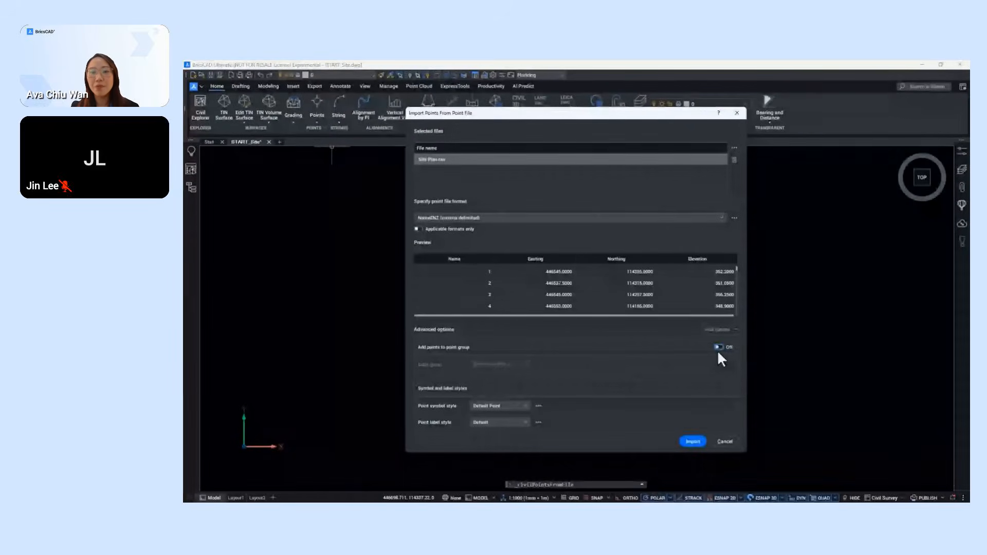
click(693, 441)
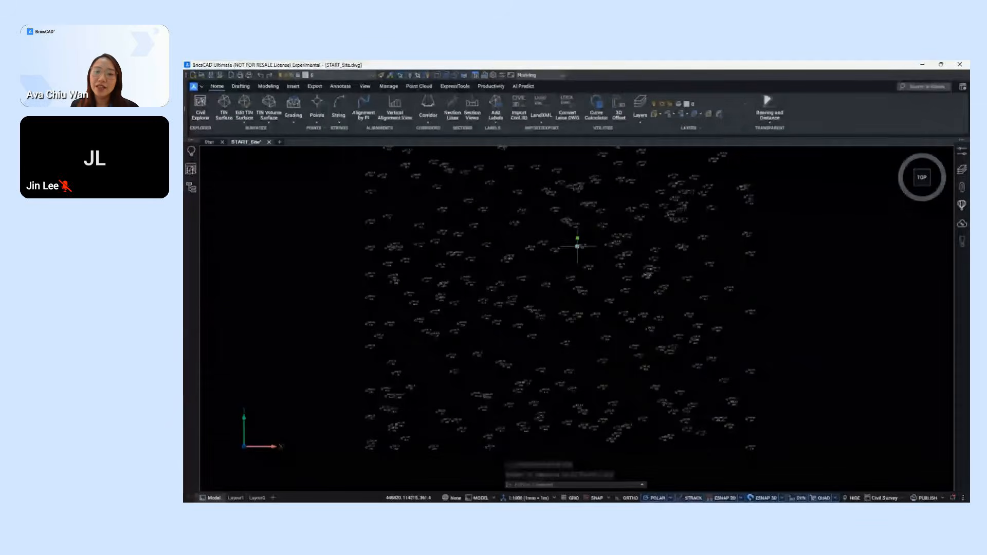
double_click(577, 246)
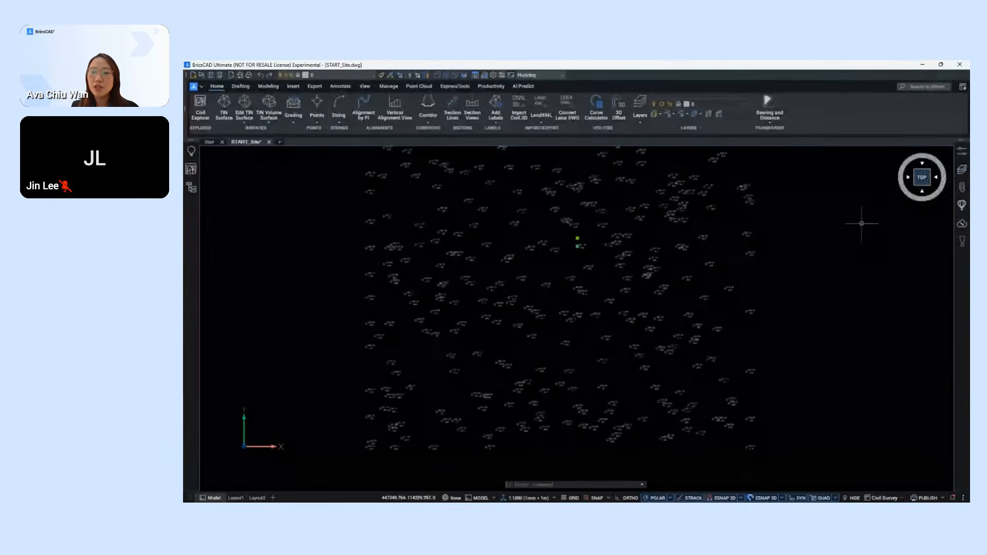
key(Escape)
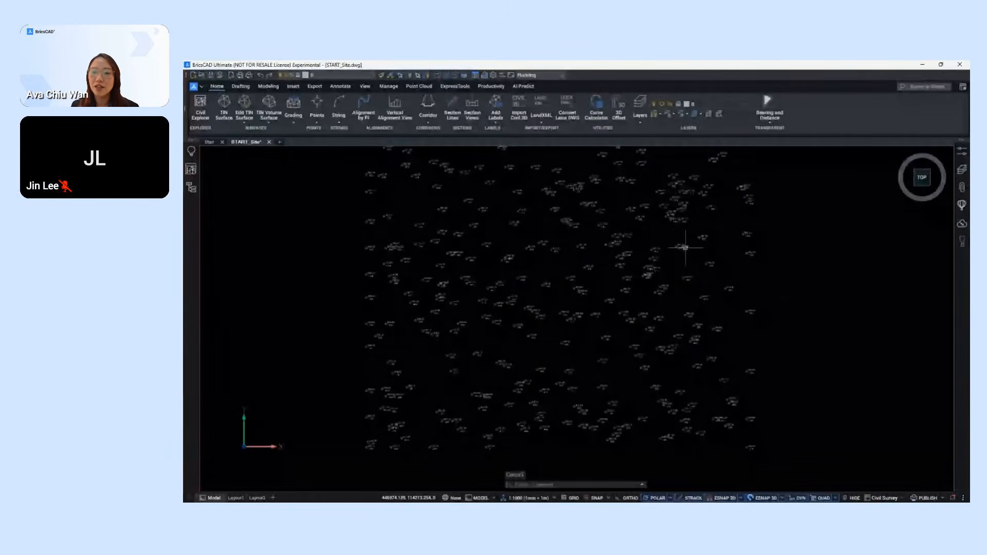
- Create a TIN surface from the _All points point group
click(223, 119)
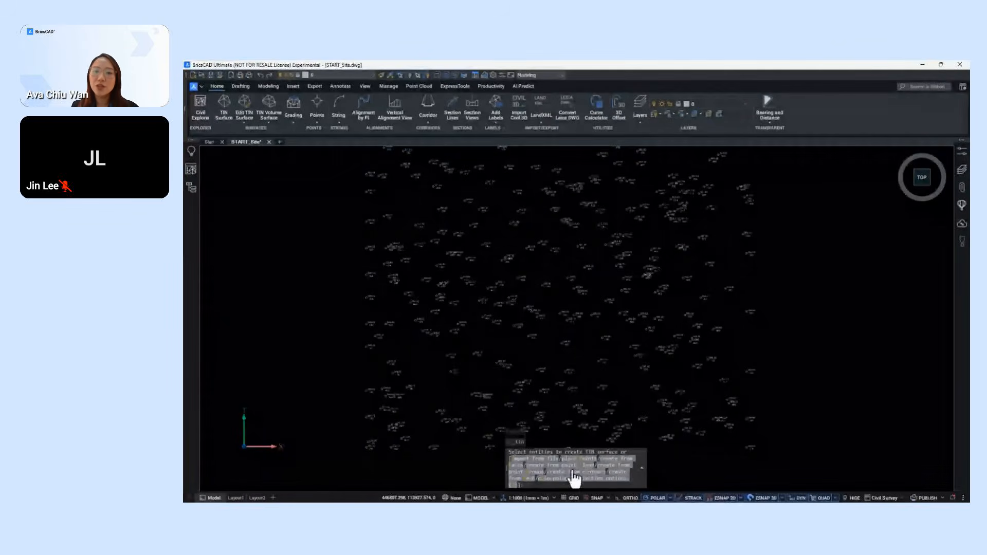
click(534, 471)
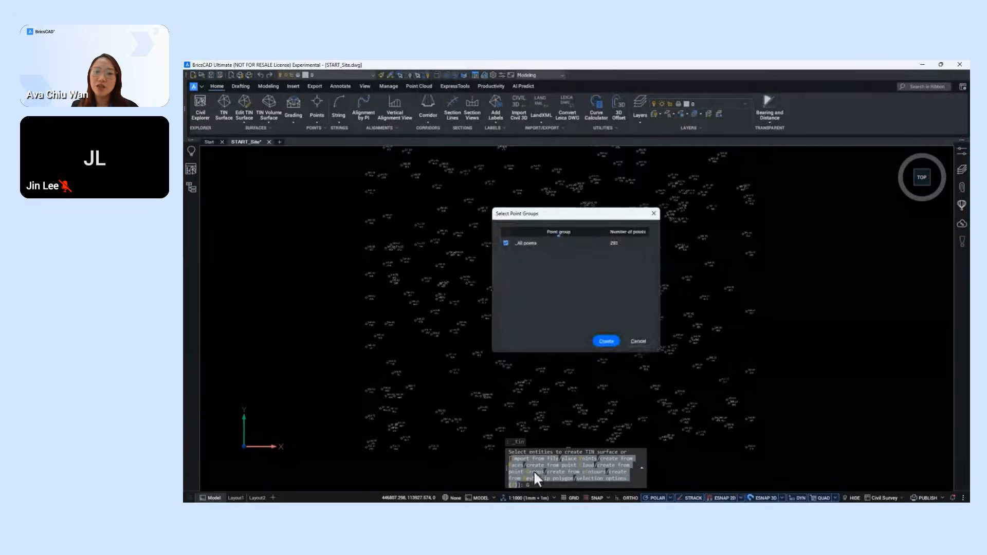
click(606, 342)
middle_drag(559, 319, 557, 319)
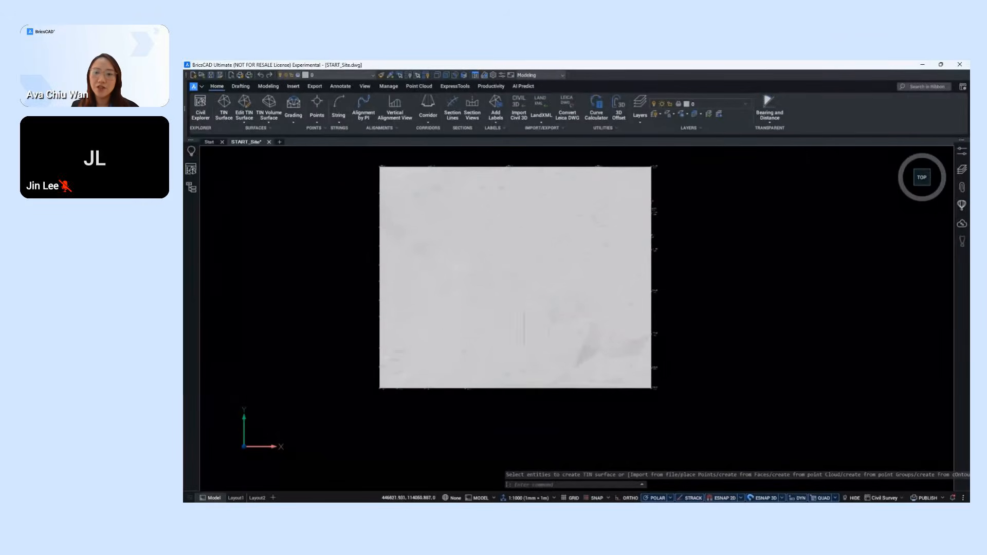
shift+middle_drag(445, 302, 455, 282)
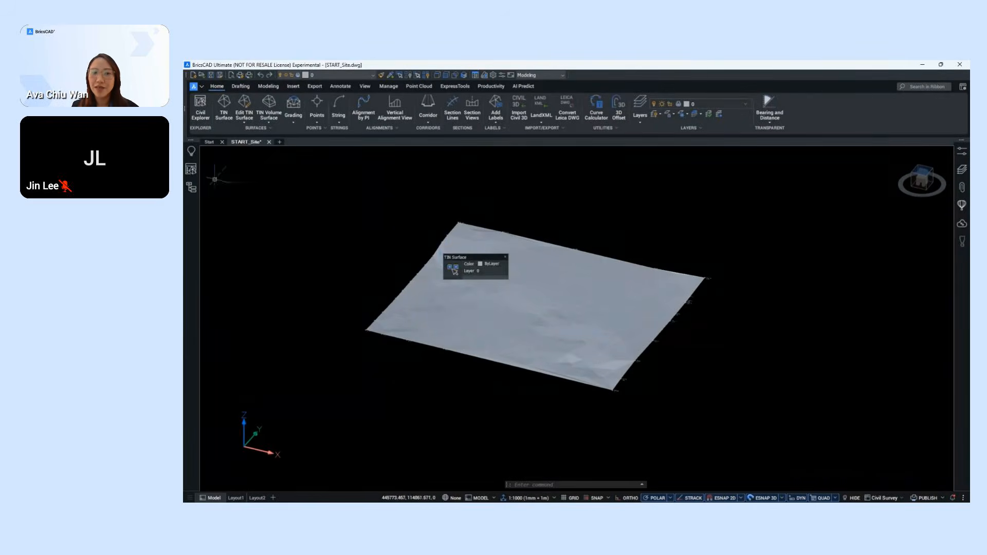
- Hide the point groups and rename the TIN surface NS
click(188, 170)
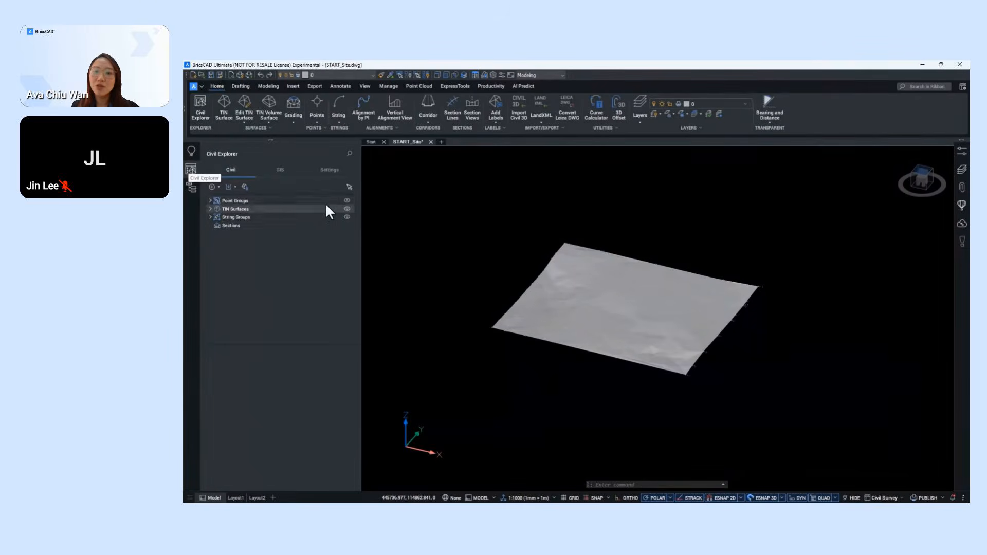
click(347, 201)
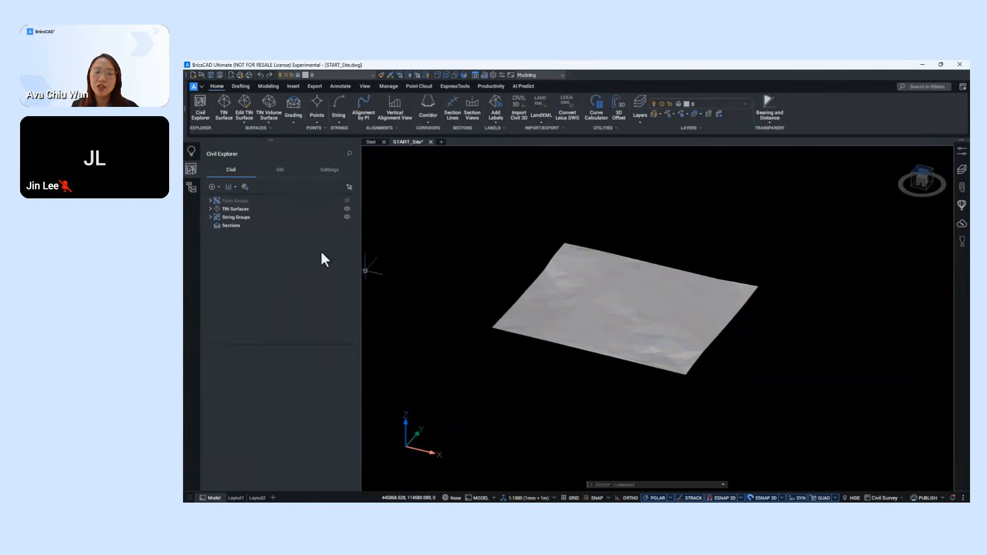
click(209, 209)
click(234, 216)
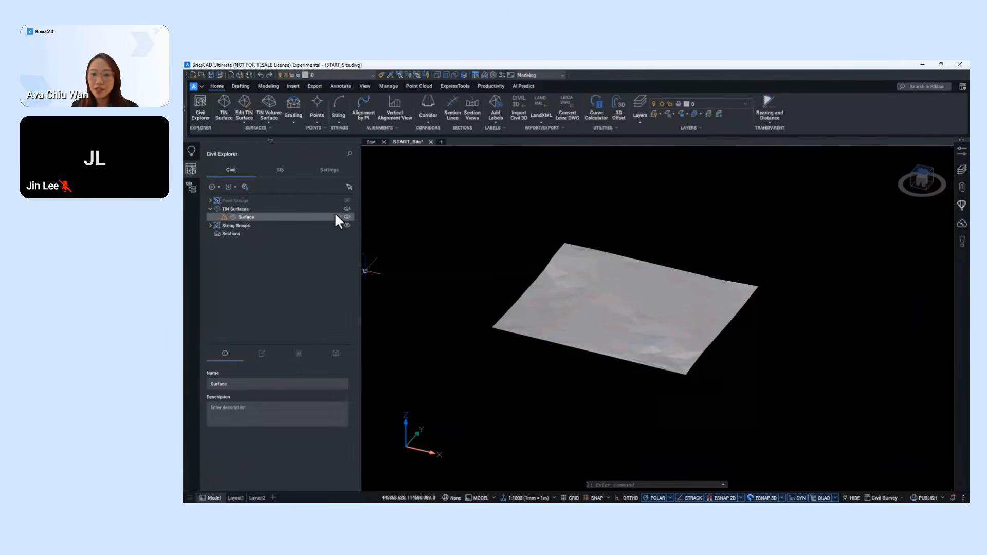
click(338, 216)
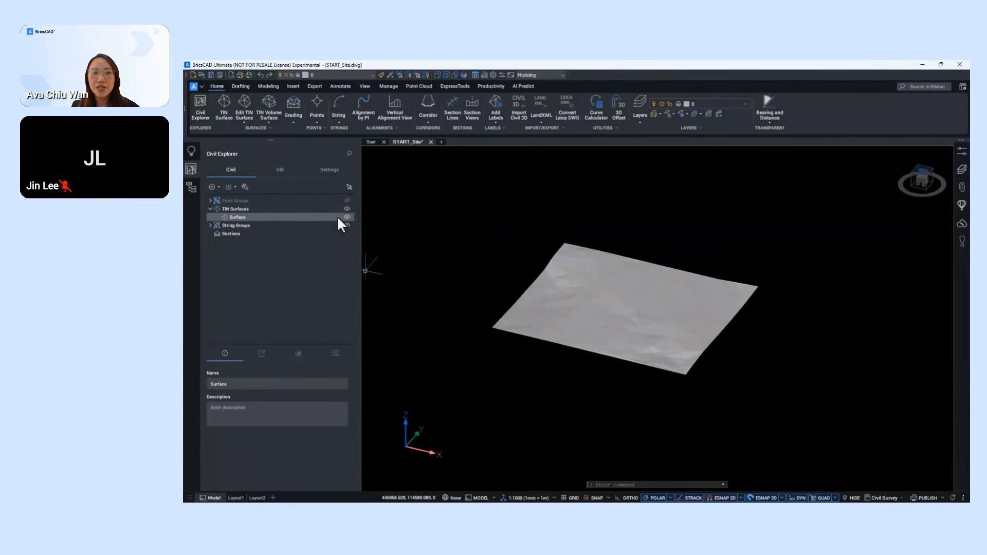
click(235, 385)
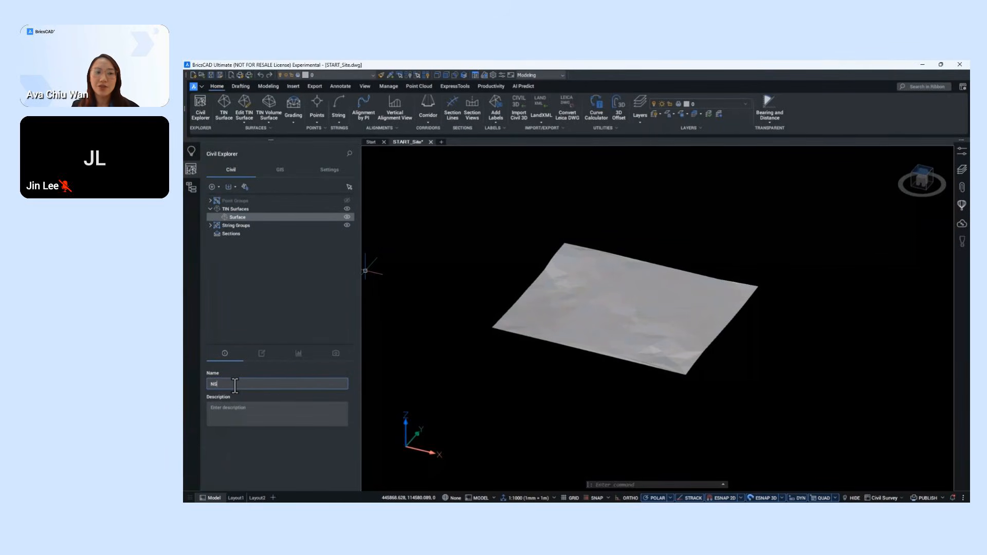
key(Return)
- Turn off the NS surface's triangles and enable its contours
click(335, 353)
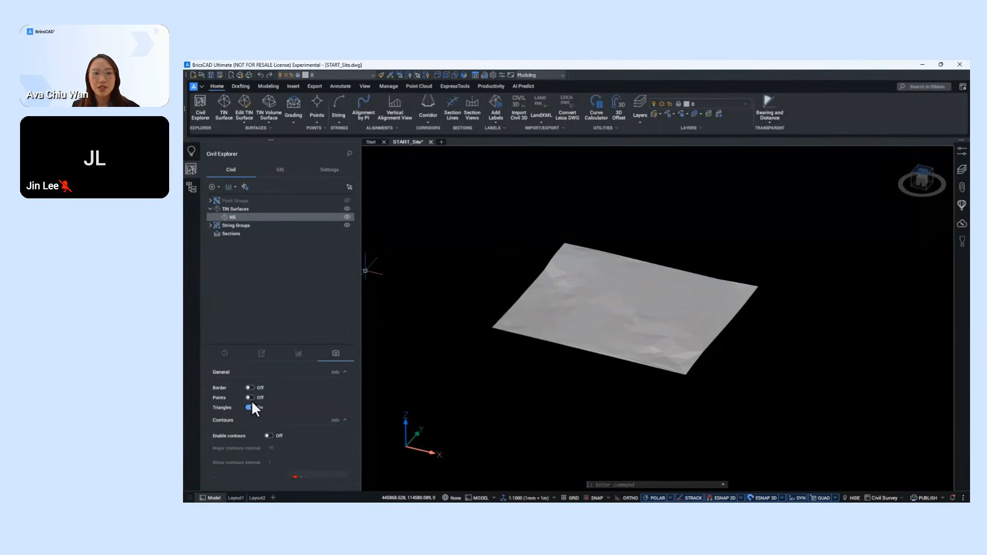
click(250, 407)
click(268, 436)
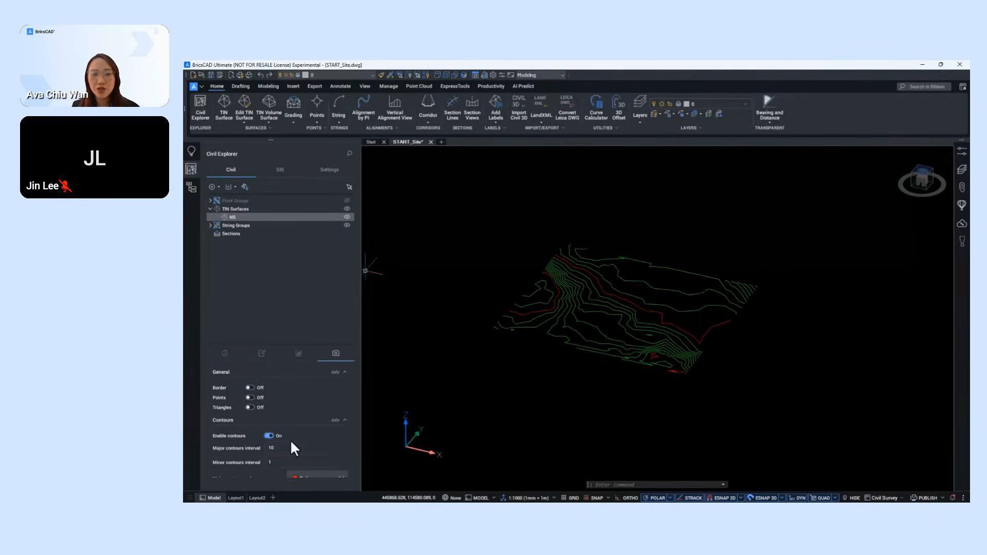
scroll(324, 442, down, 4)
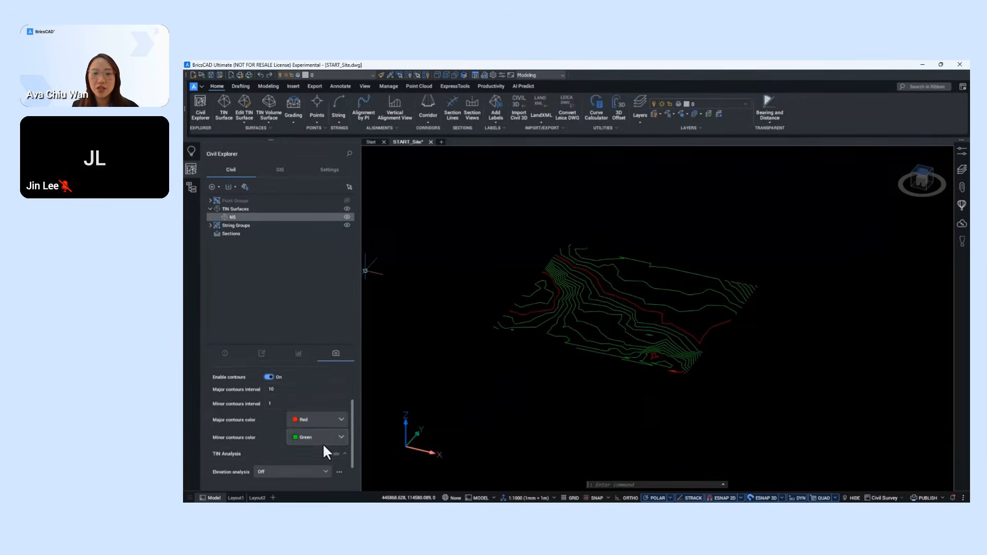
scroll(322, 443, up, 1)
middle_drag(651, 322, 657, 348)
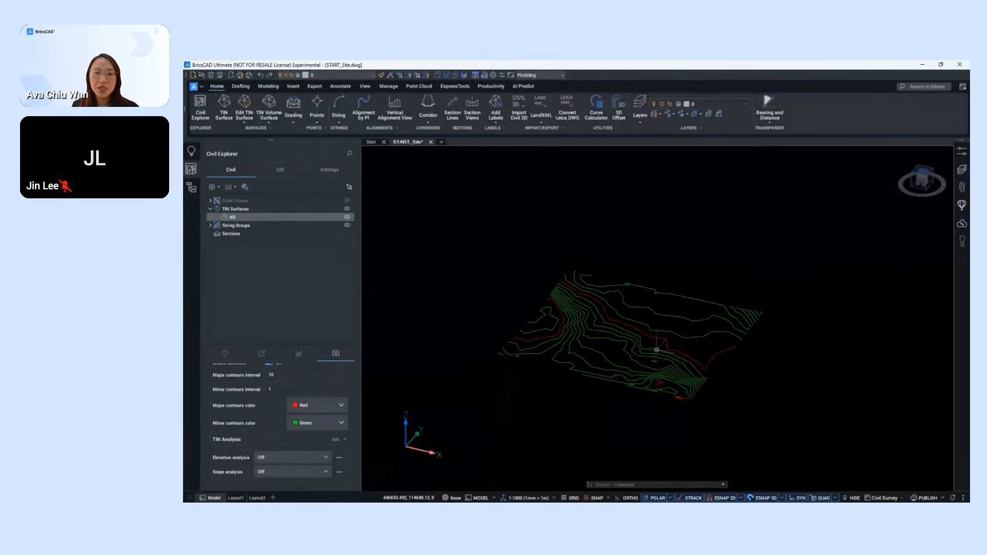
click(193, 167)
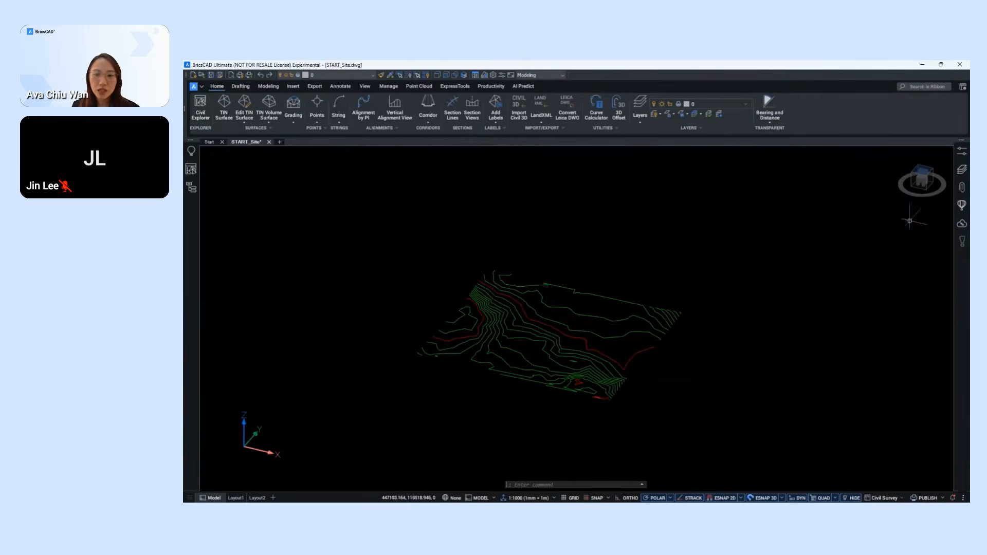
- Turn on the Site layer to display the site outline polylines over the contours
click(961, 169)
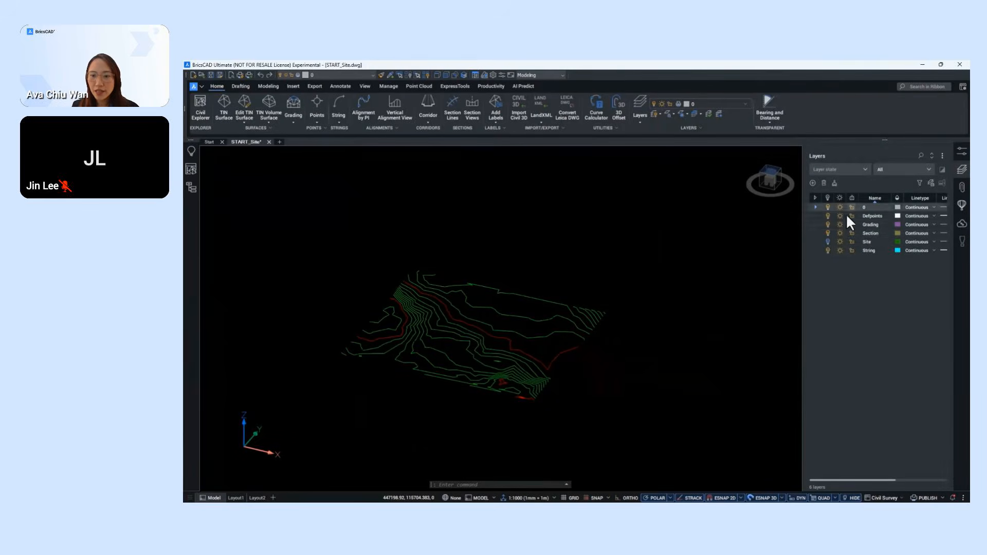
click(826, 239)
mouse_move(480, 346)
shift+middle_down()
mouse_move(600, 353)
mouse_move(564, 350)
shift+middle_up()
scroll(563, 355, up, 5)
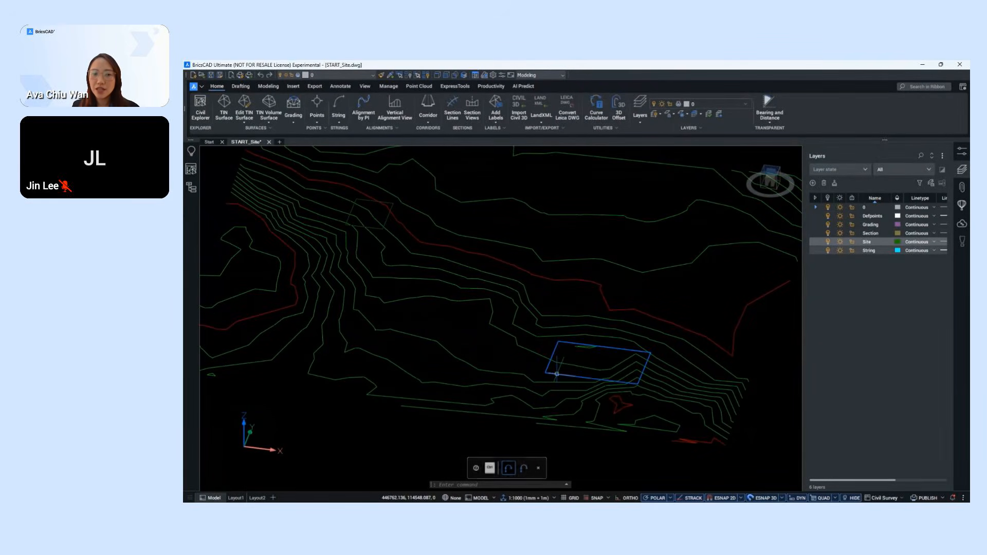
mouse_move(557, 373)
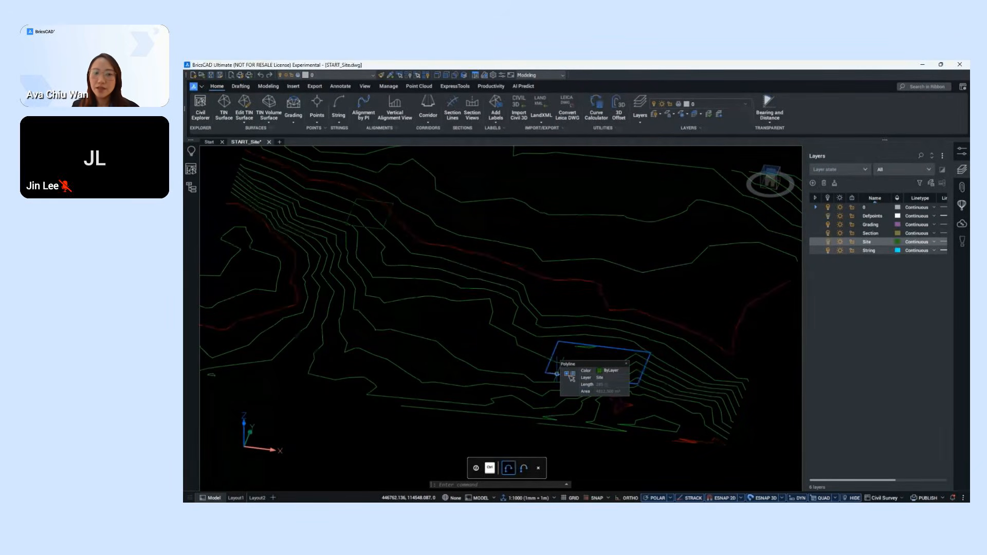
middle_drag(498, 288, 474, 326)
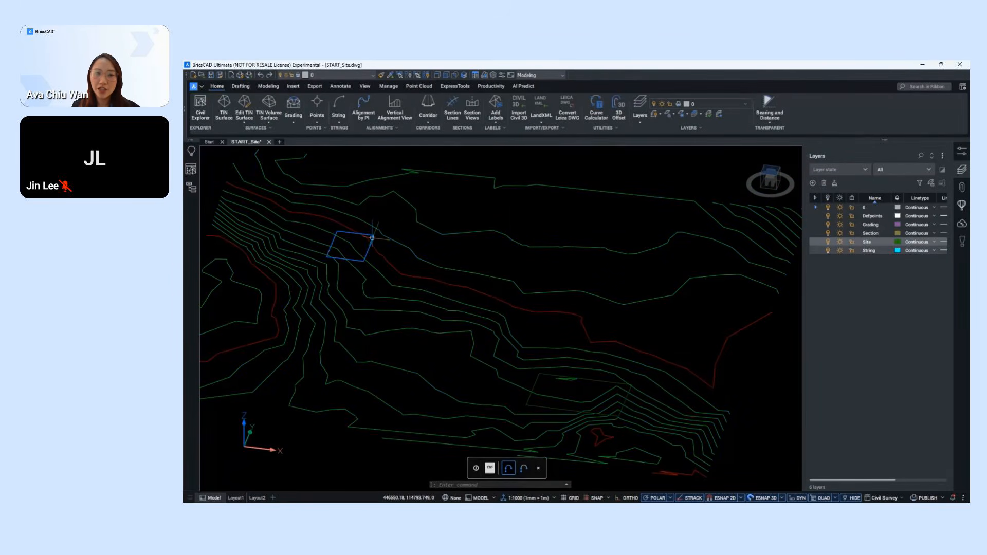
mouse_move(373, 238)
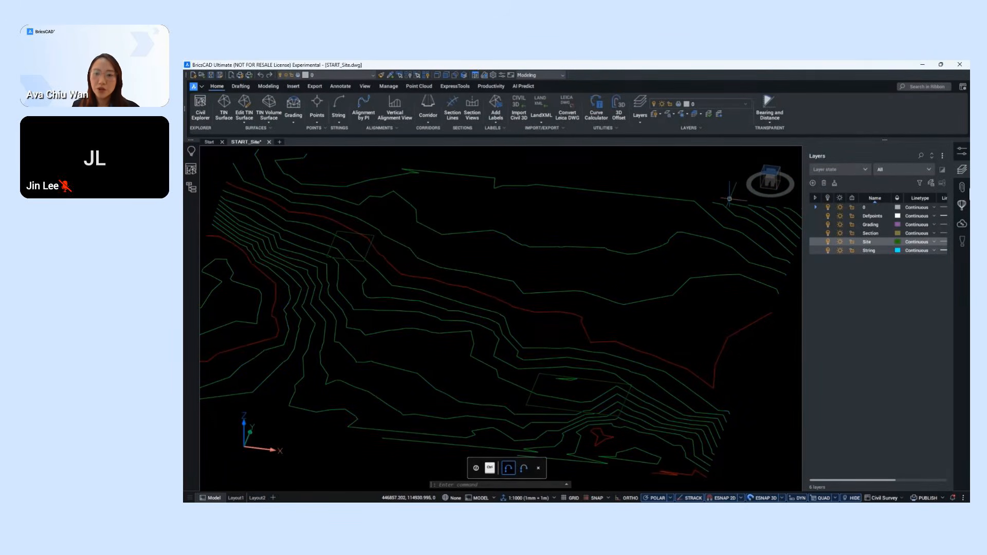
click(962, 171)
- Grade the larger site rectangle, near the lower end of the contours, to the NS surface along its entire length with a slope of 30
middle_drag(797, 352, 773, 319)
shift+middle_drag(773, 319, 770, 298)
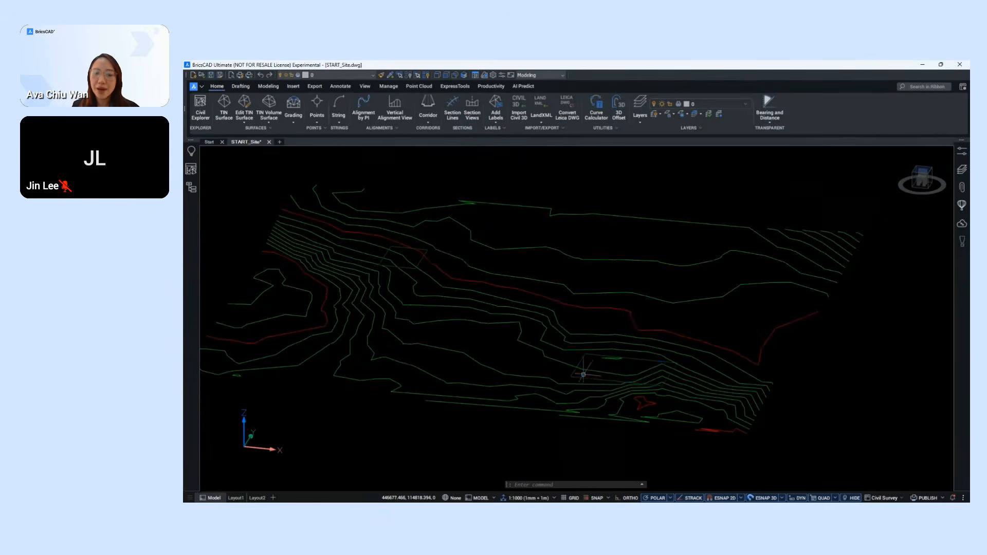
click(584, 378)
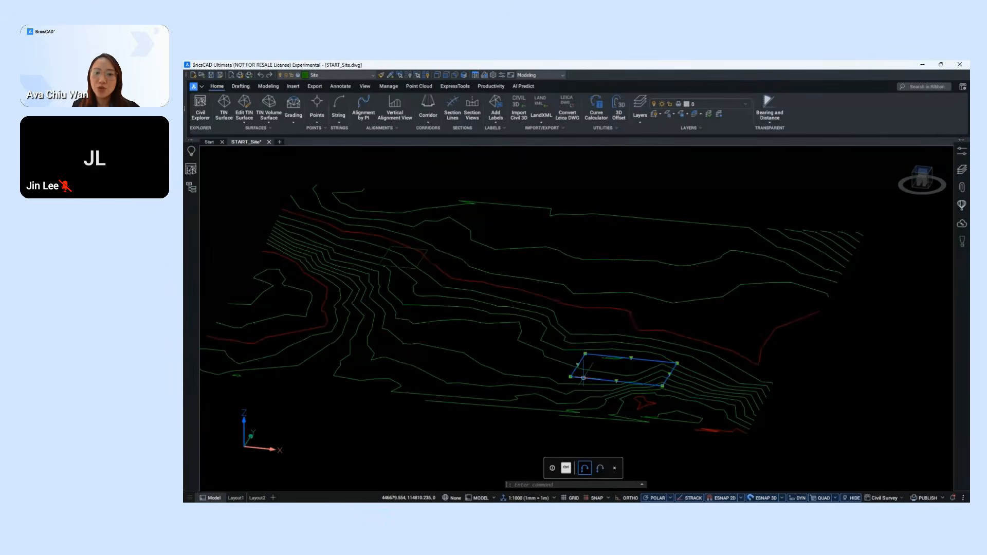
click(293, 103)
click(569, 394)
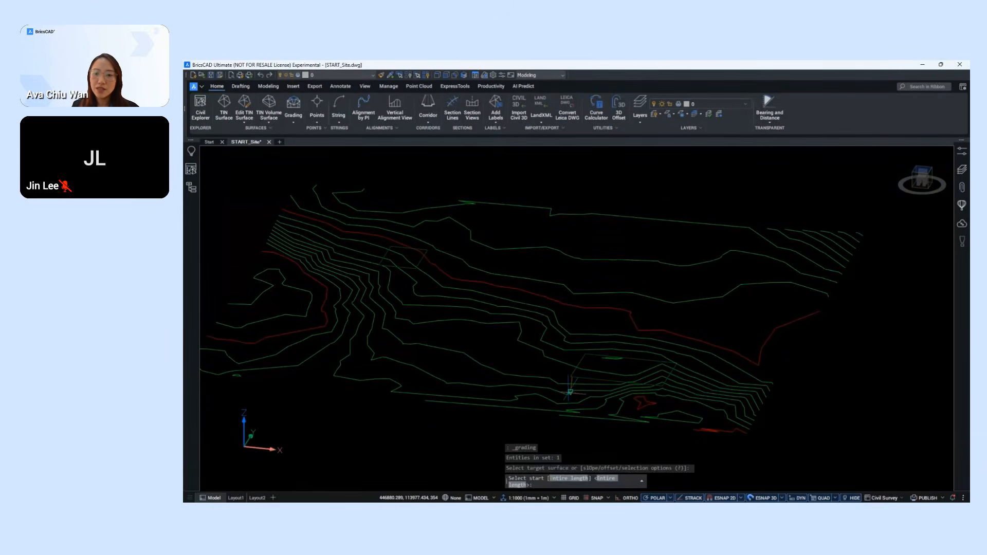
key(Return)
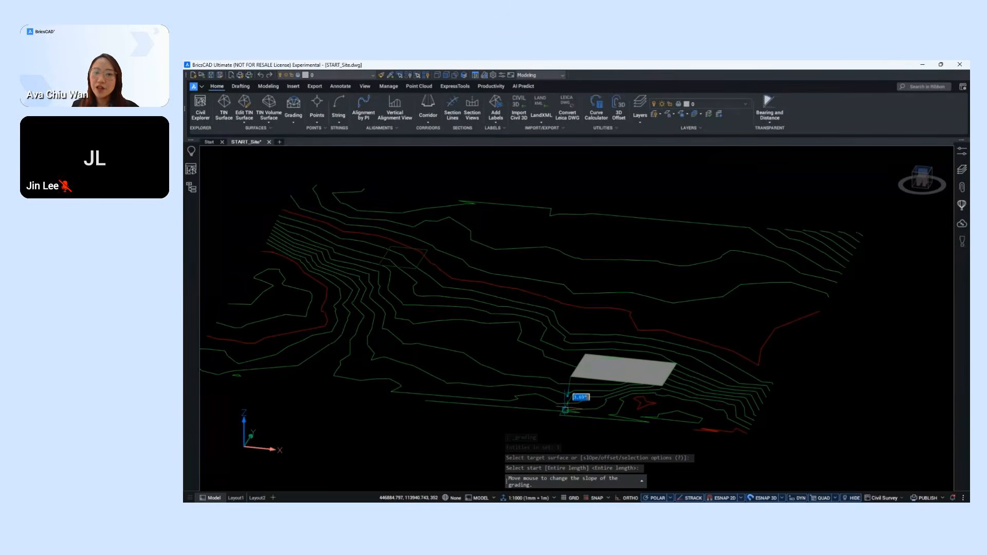
text(30)
key(Return)
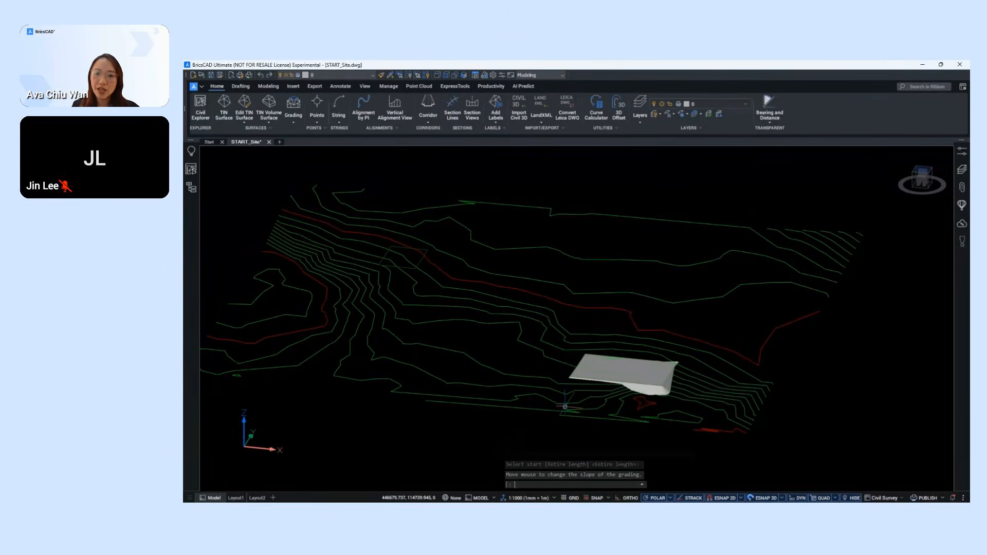
scroll(683, 406, up, 5)
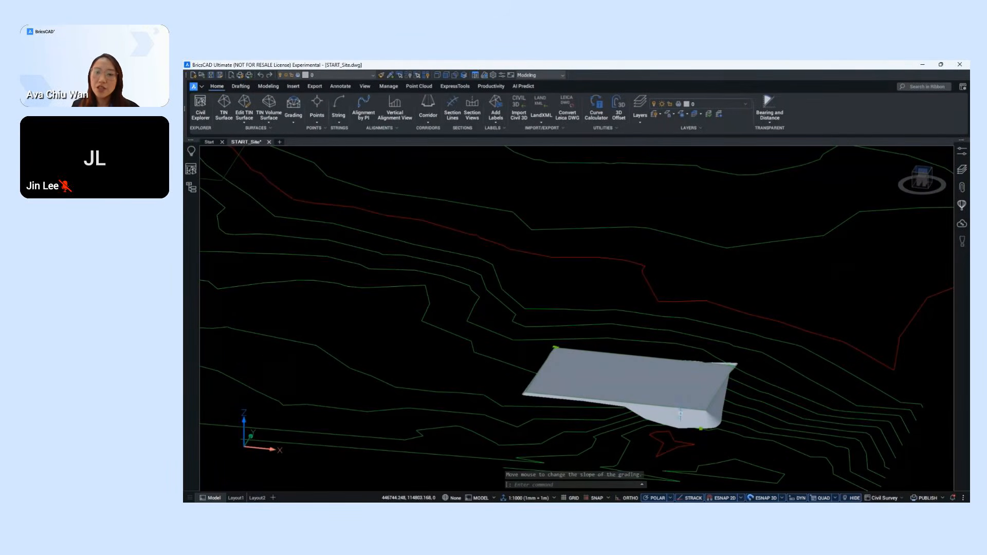
- Review the larger platform grading's properties, including its surface statistics, grading settings and cut and fill volumes
click(956, 152)
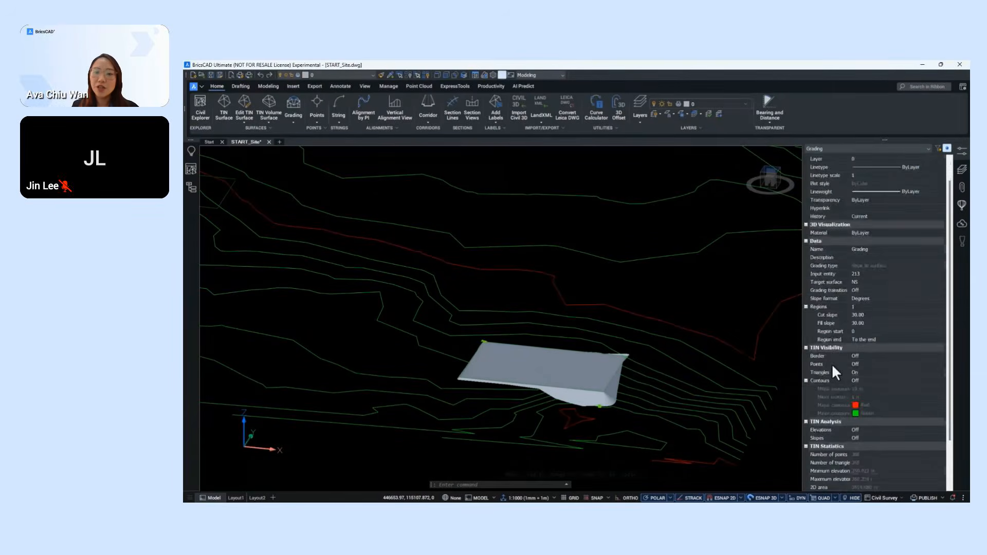
scroll(834, 375, down, 3)
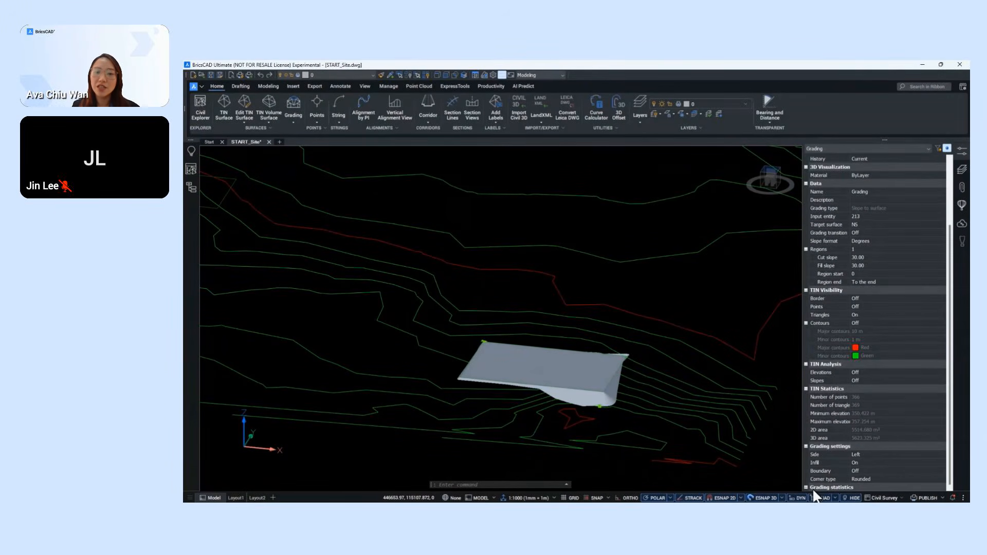
scroll(807, 486, down, 1)
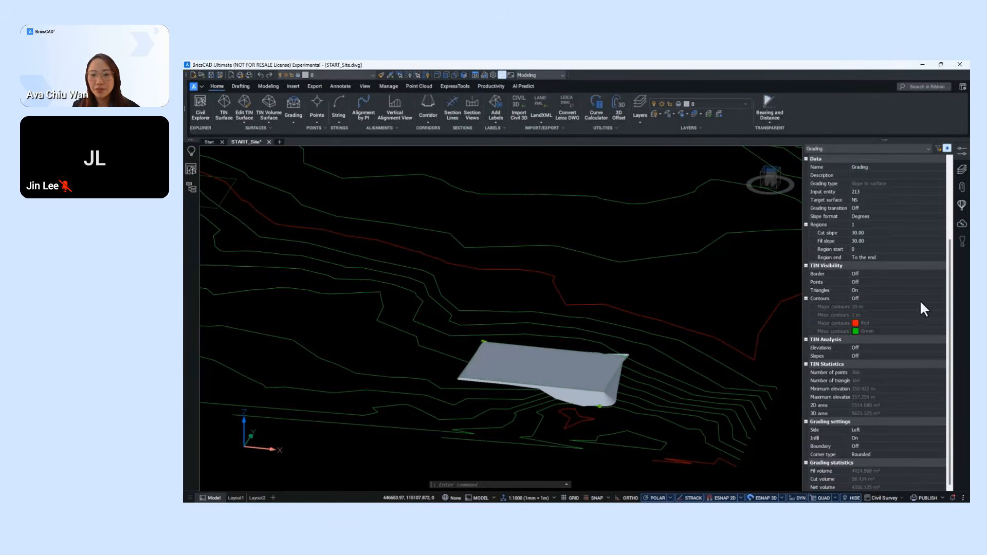
click(961, 150)
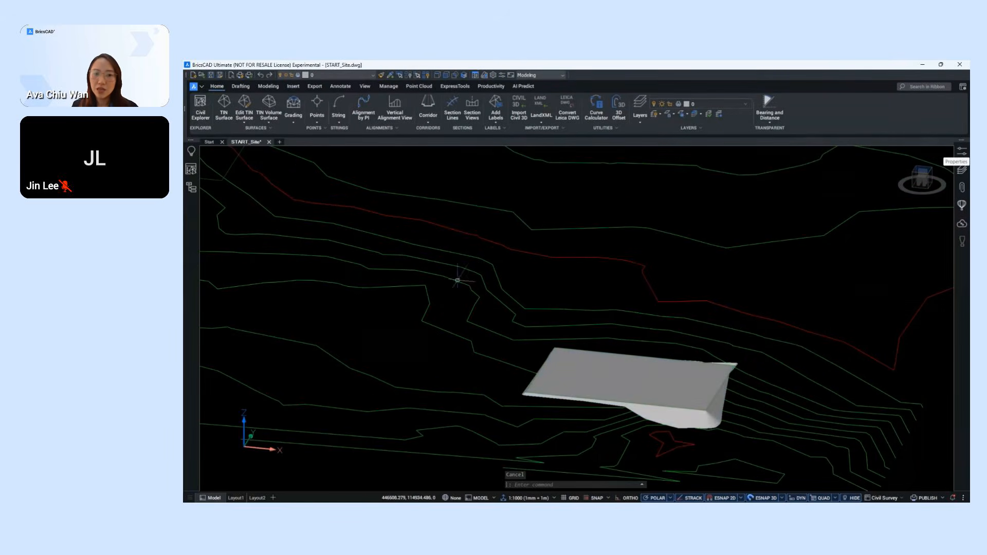
- Grade the smaller site rectangle to the NS surface along its entire length with a slope of 30
scroll(458, 280, down, 3)
scroll(434, 280, up, 6)
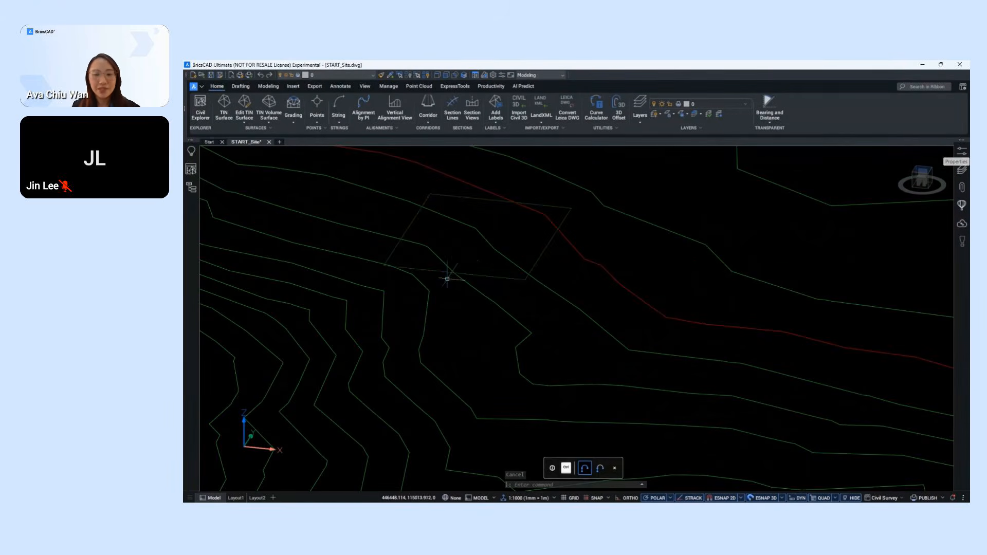
click(465, 274)
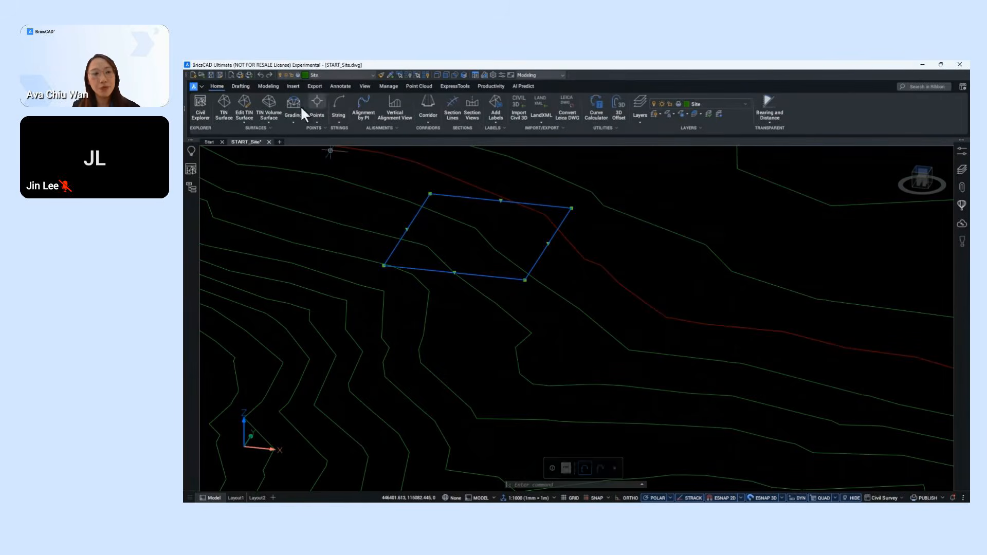
click(288, 100)
click(479, 291)
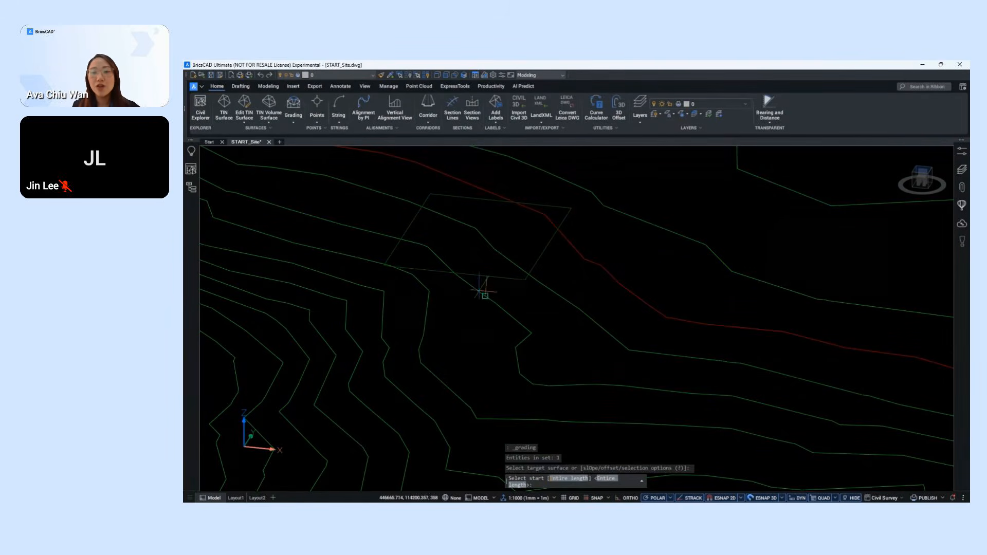
key(Return)
text(30)
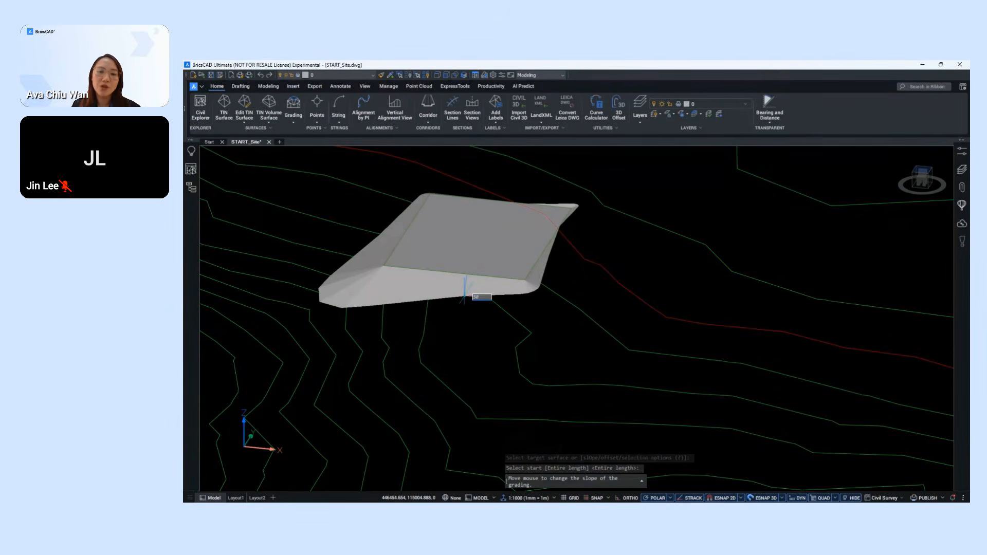
key(Return)
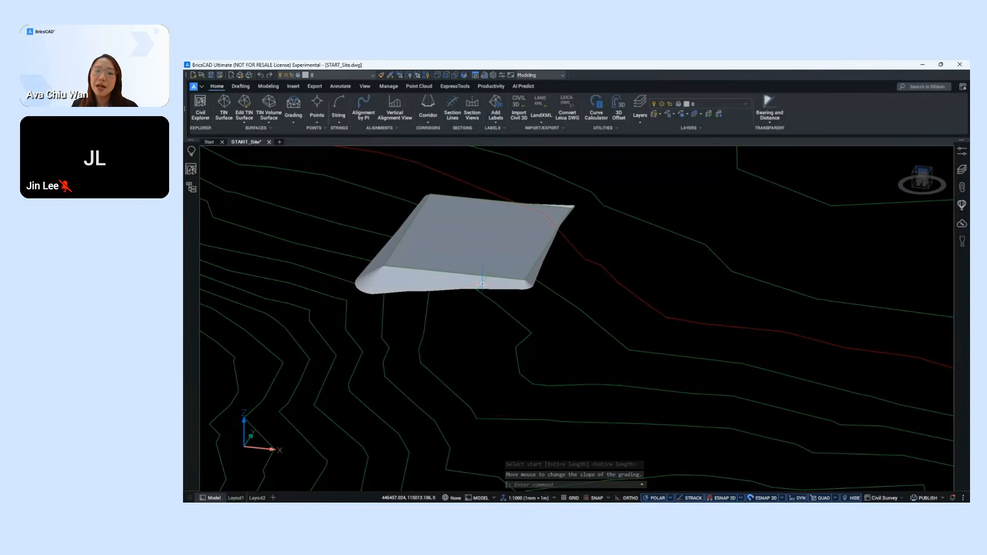
shift+middle_drag(468, 283, 506, 286)
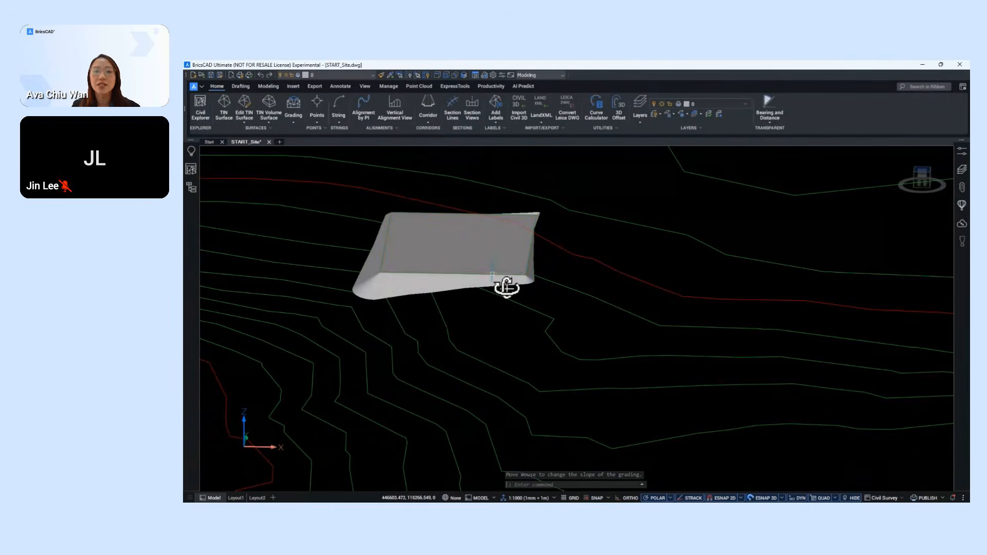
- In top view, start a String inside the larger platform and extend it to its upper edge's midpoint, accepting the default elevations
click(921, 171)
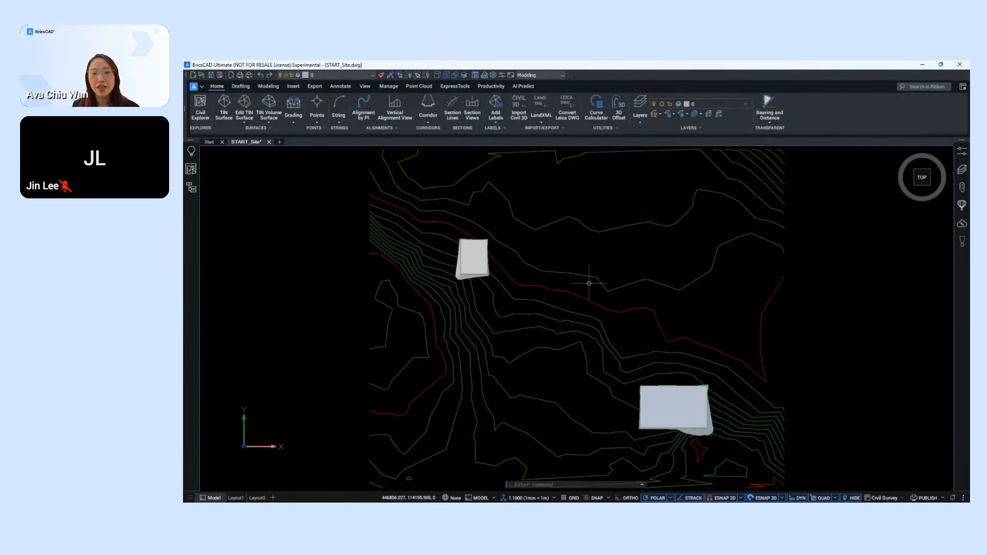
click(337, 97)
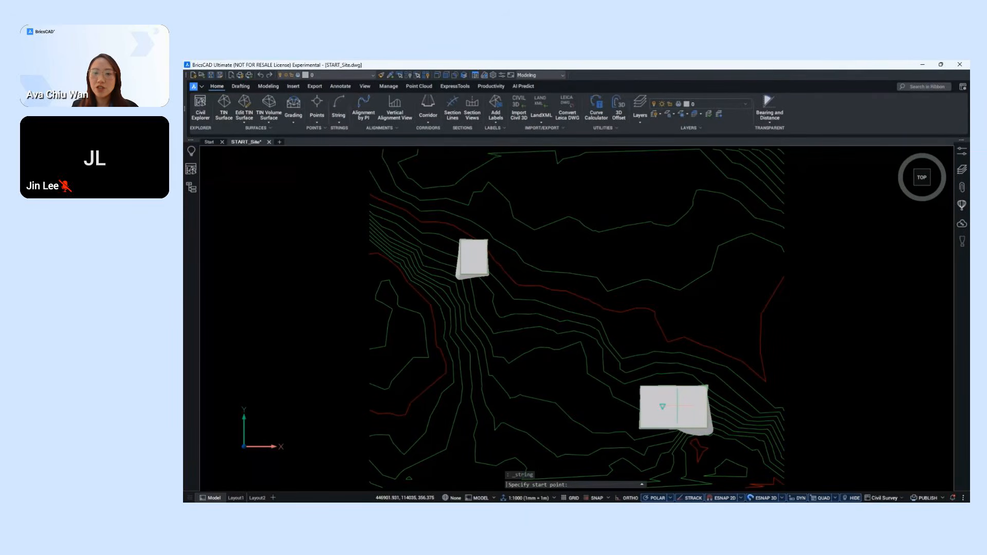
click(675, 406)
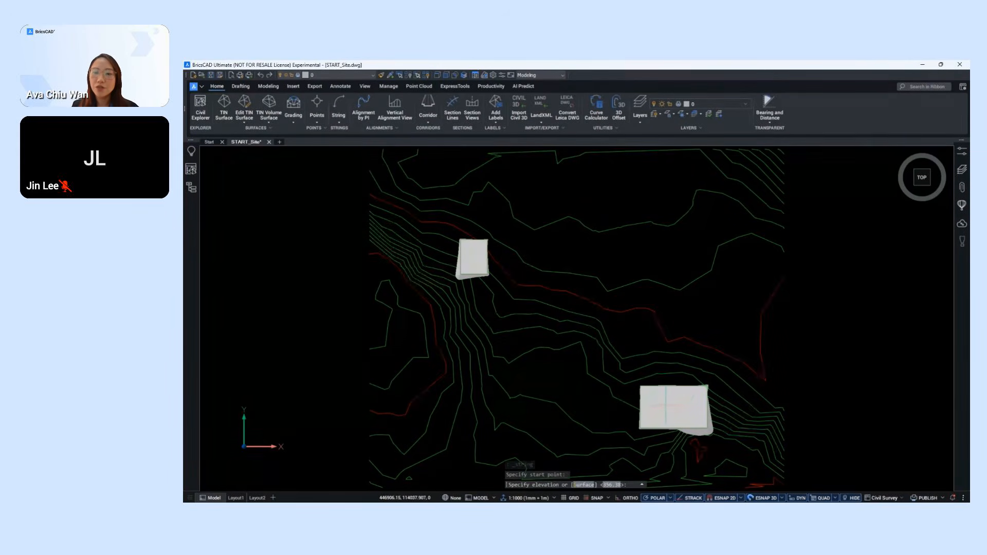
key(Return)
scroll(673, 406, up, 6)
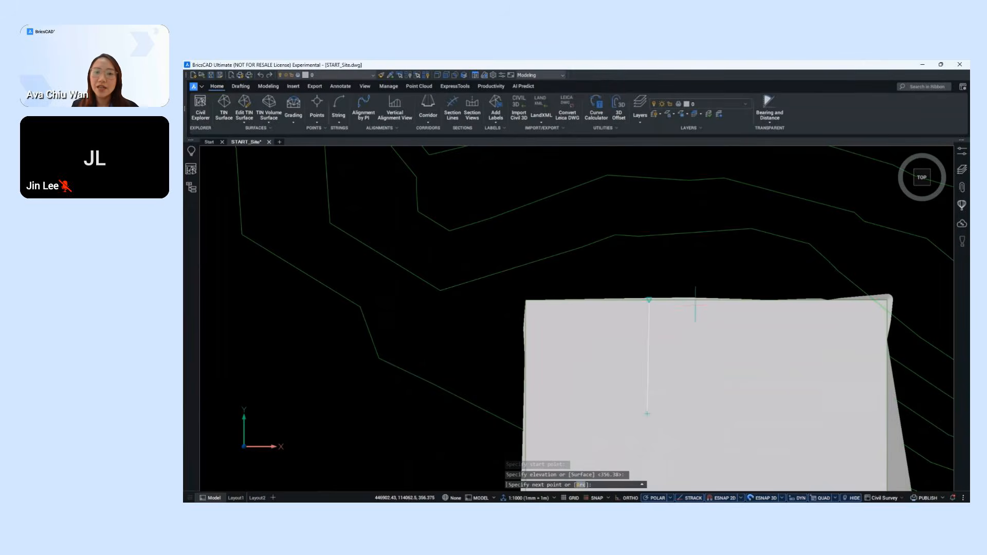
scroll(699, 301, up, 3)
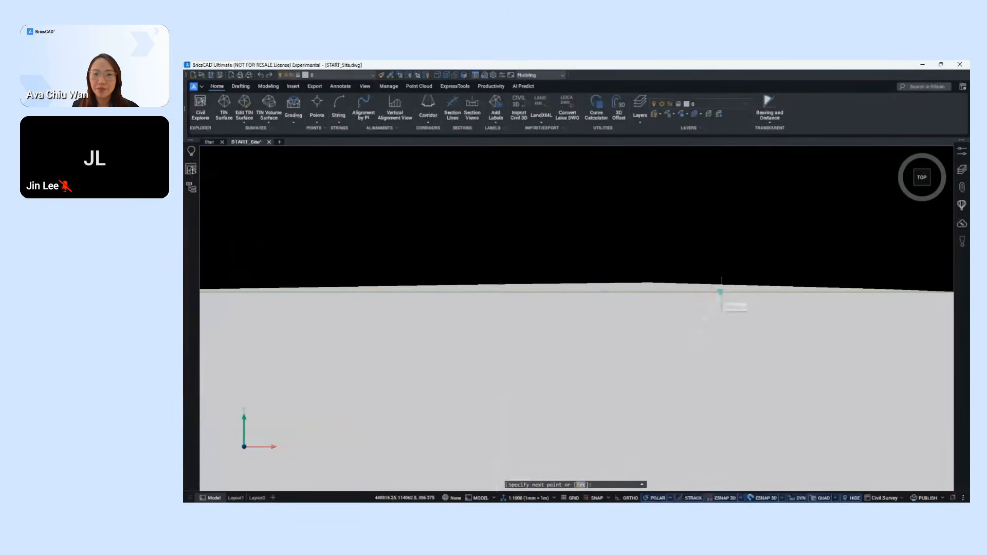
click(721, 293)
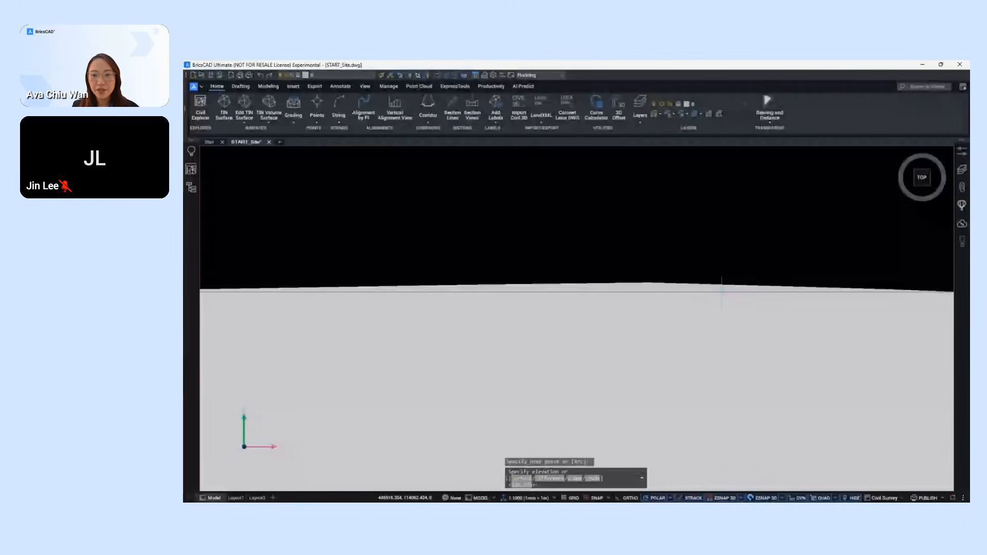
key(Return)
- Extend the string straight up across the contours from the larger platform's edge, using a grade of 4 percent
scroll(721, 292, down, 10)
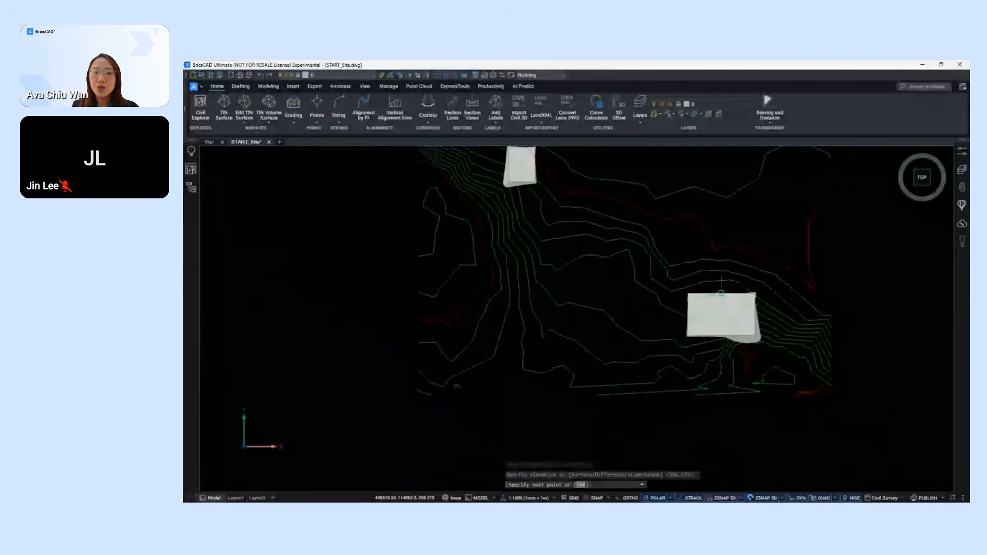
middle_drag(722, 292, 686, 353)
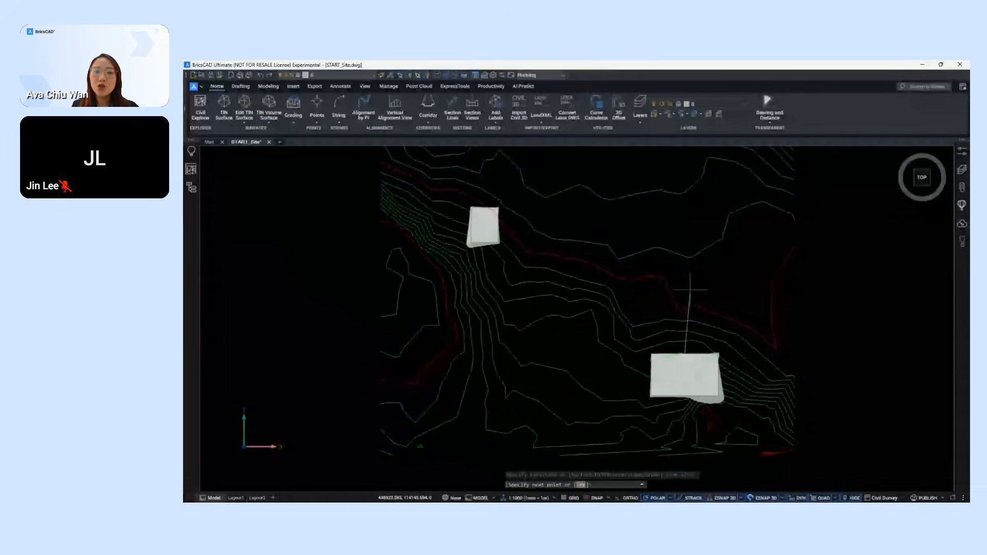
click(685, 265)
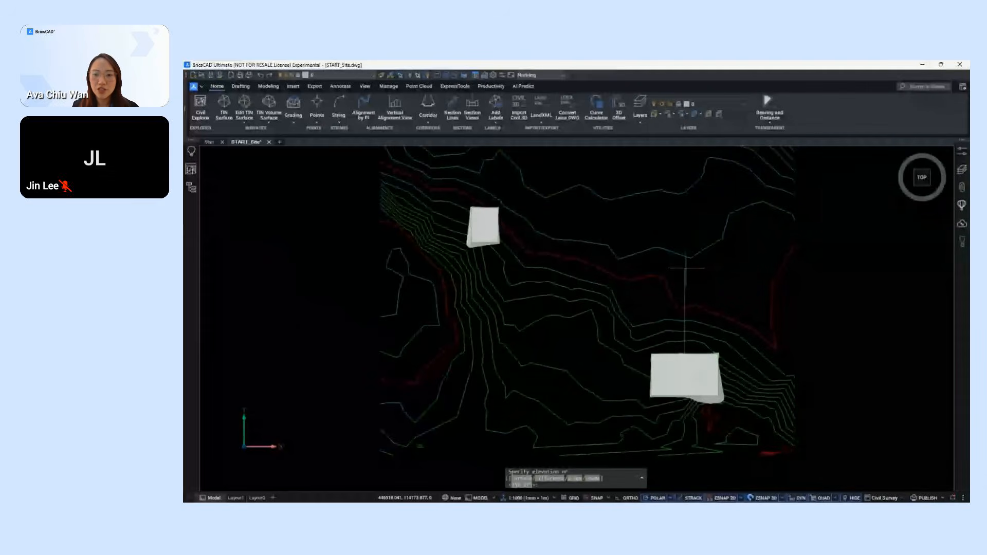
key(Return)
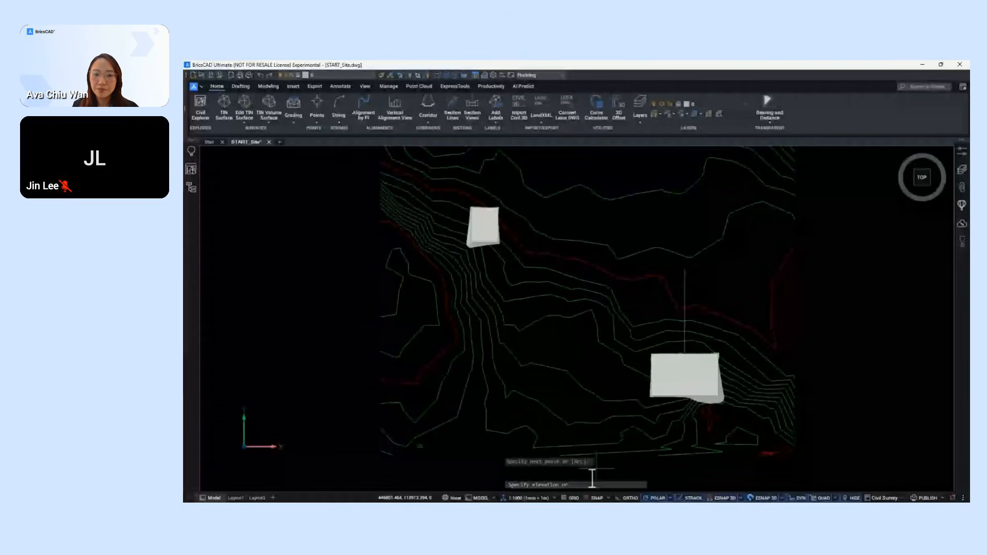
click(592, 483)
text(4)
key(Return)
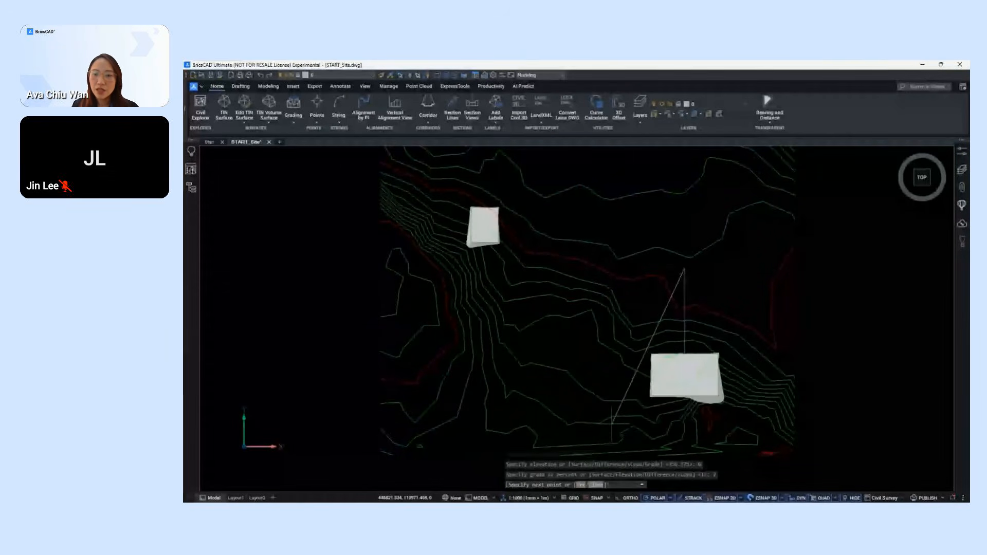
- Add an arc segment to the string, curving toward the smaller platform and keeping the default grade
click(582, 485)
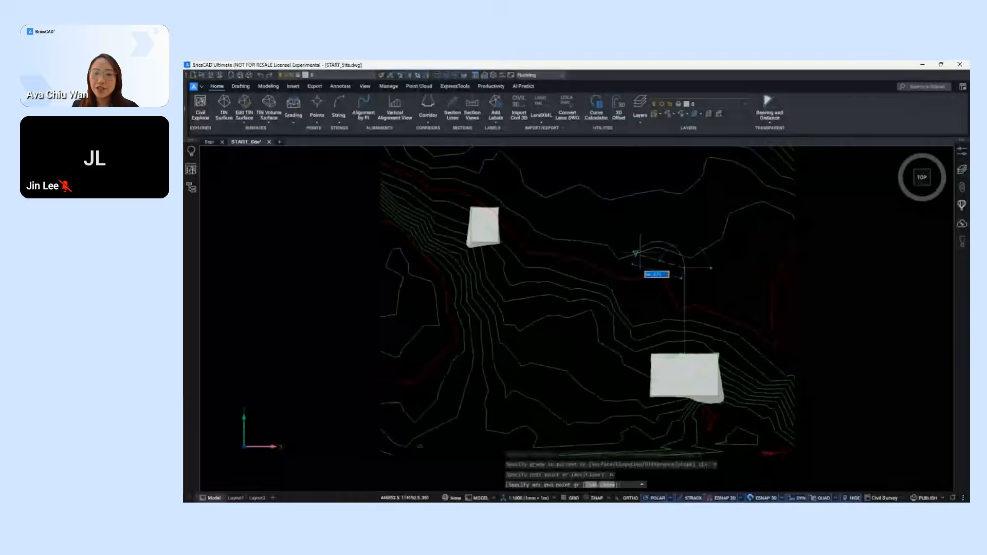
click(640, 224)
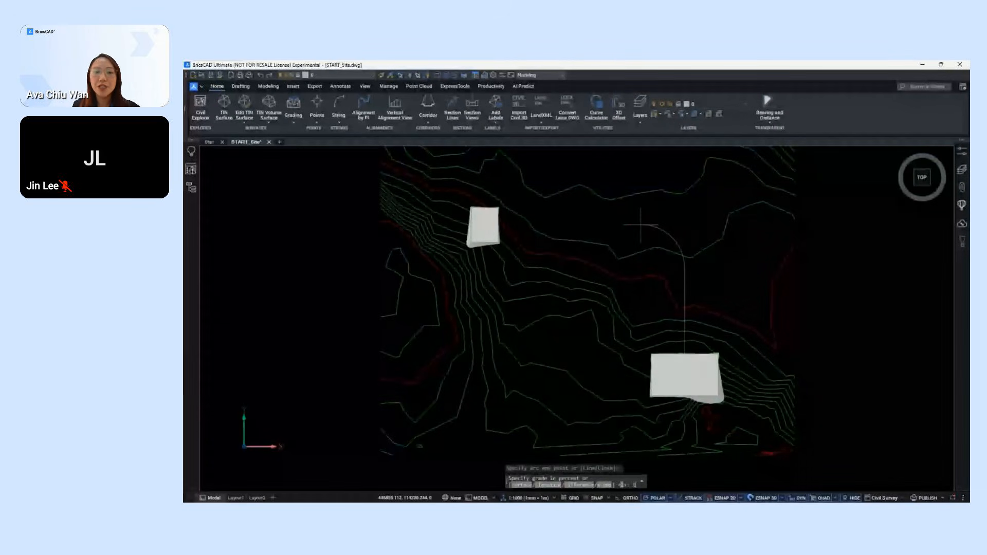
key(Return)
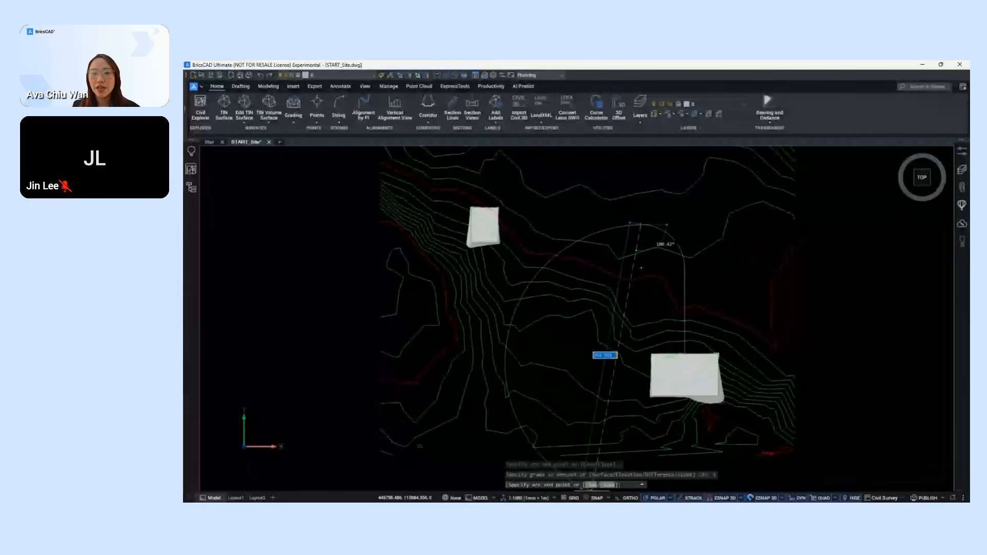
- Continue the string with a straight segment to the smaller platform's near edge, taking the endpoint's elevation from the platform's grading surface
click(593, 485)
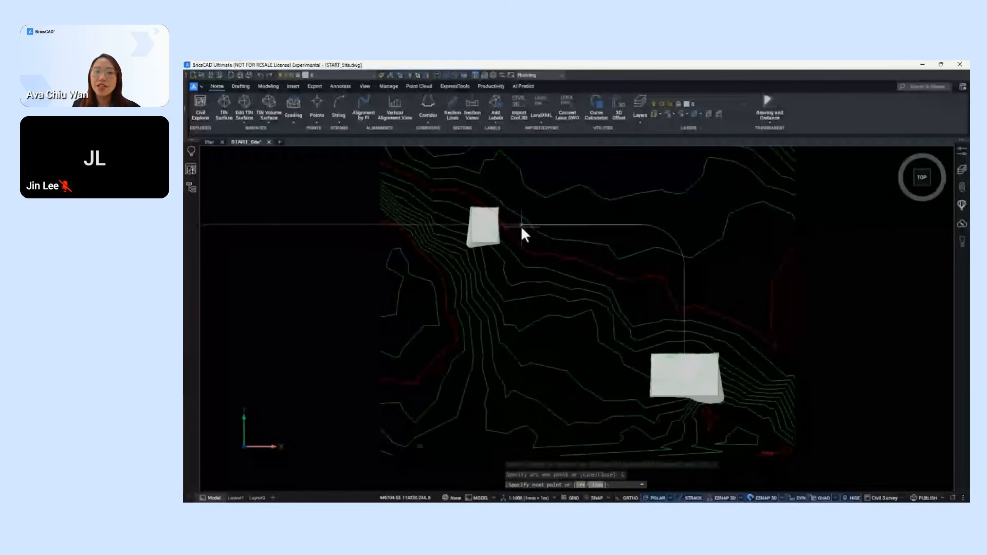
scroll(520, 226, up, 8)
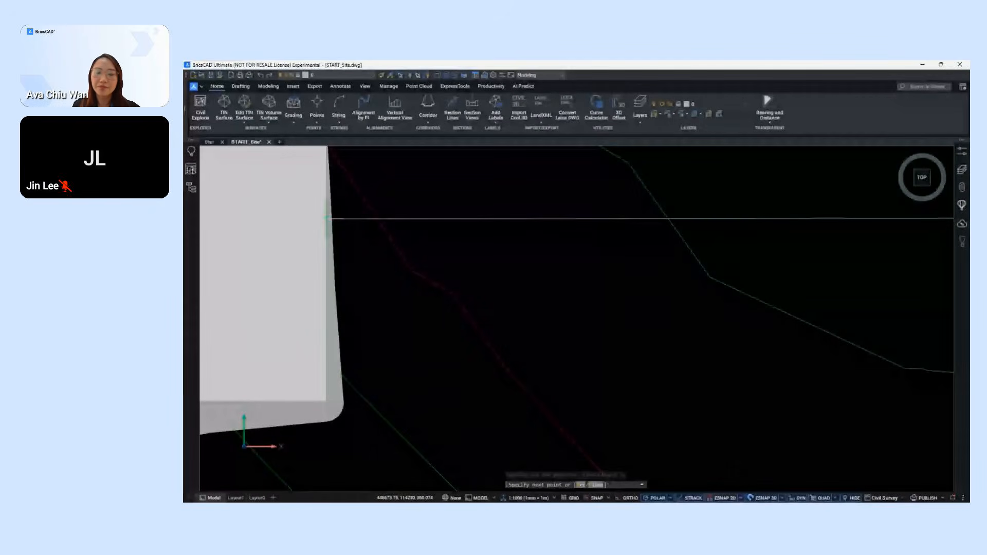
scroll(327, 219, up, 3)
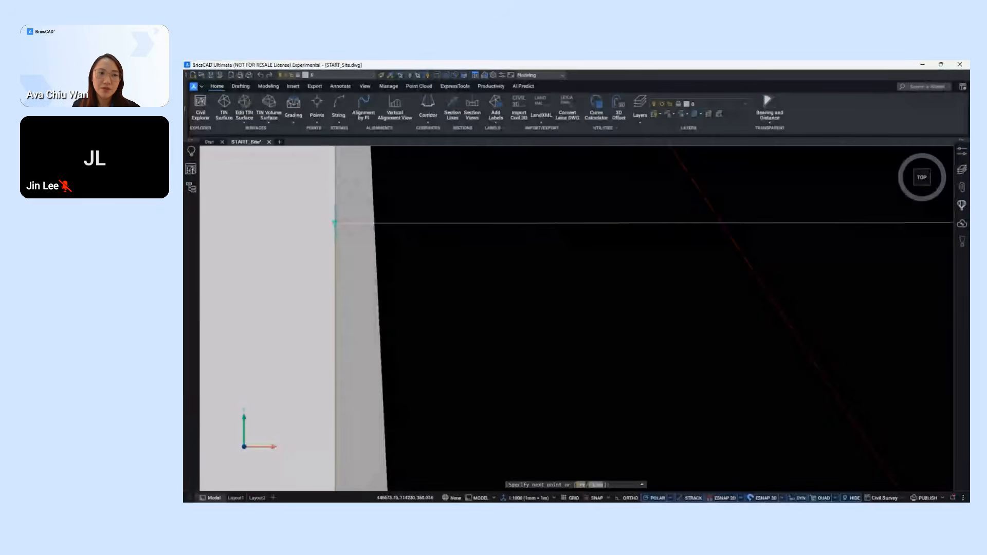
click(335, 222)
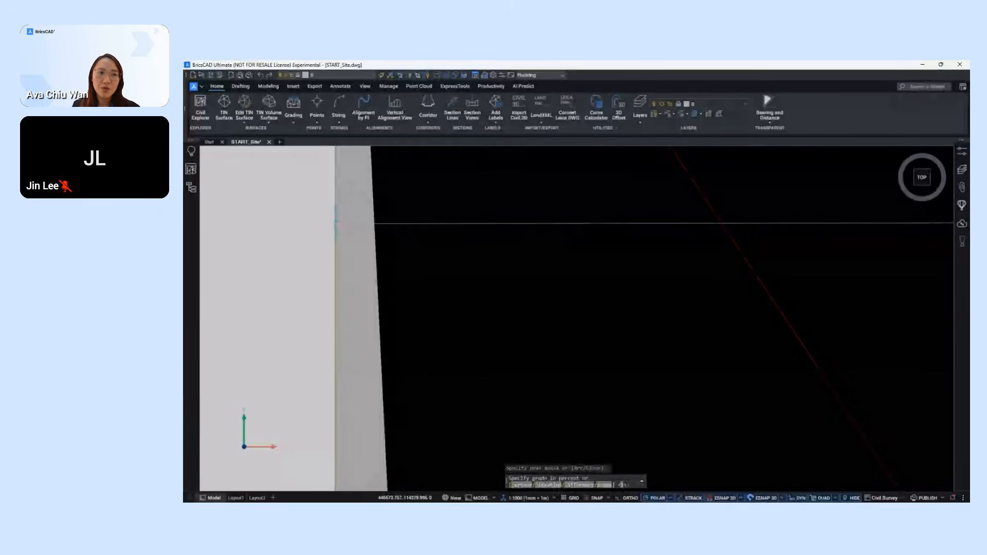
click(520, 486)
scroll(442, 419, down, 5)
click(366, 379)
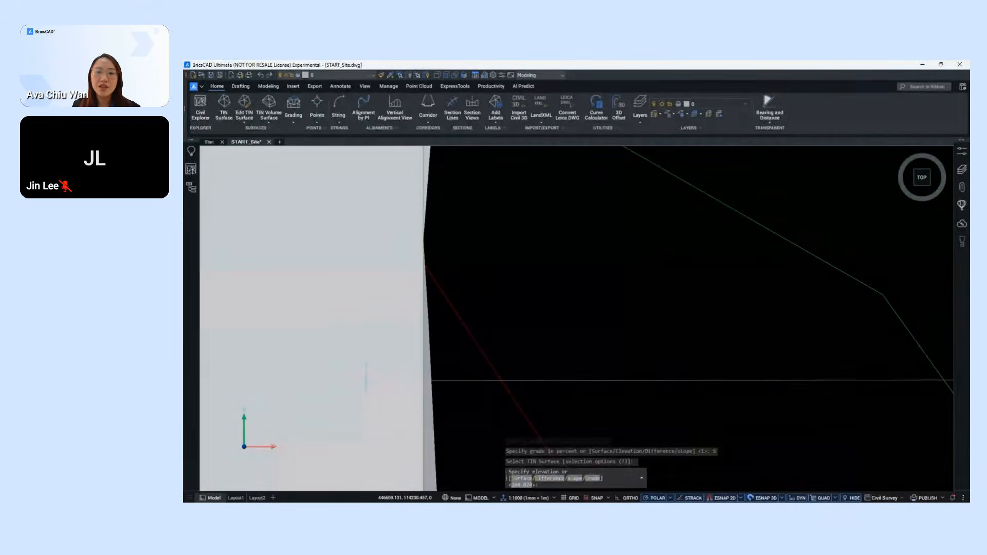
key(Return)
- Add a last string point inside the smaller platform at the default elevation and finish the string
scroll(354, 379, down, 4)
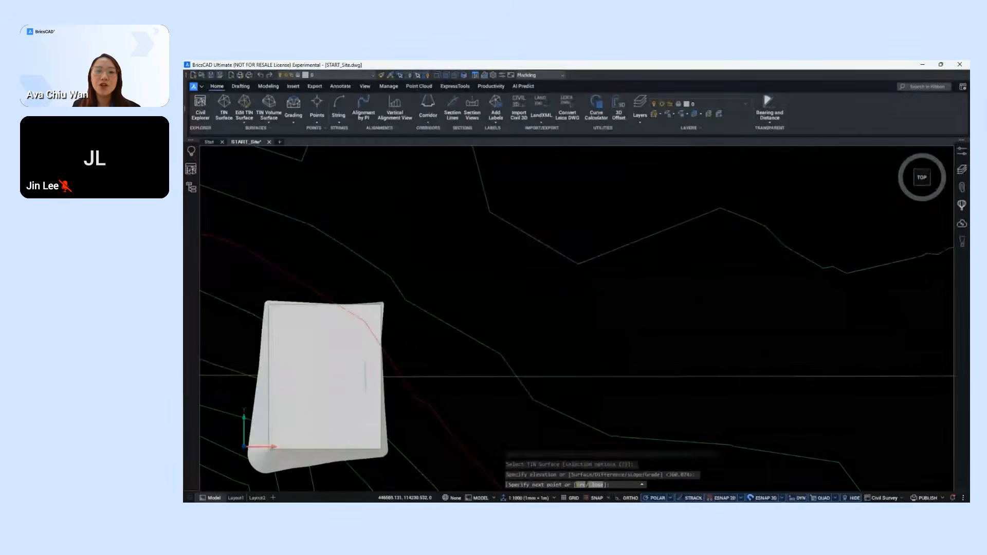
click(329, 374)
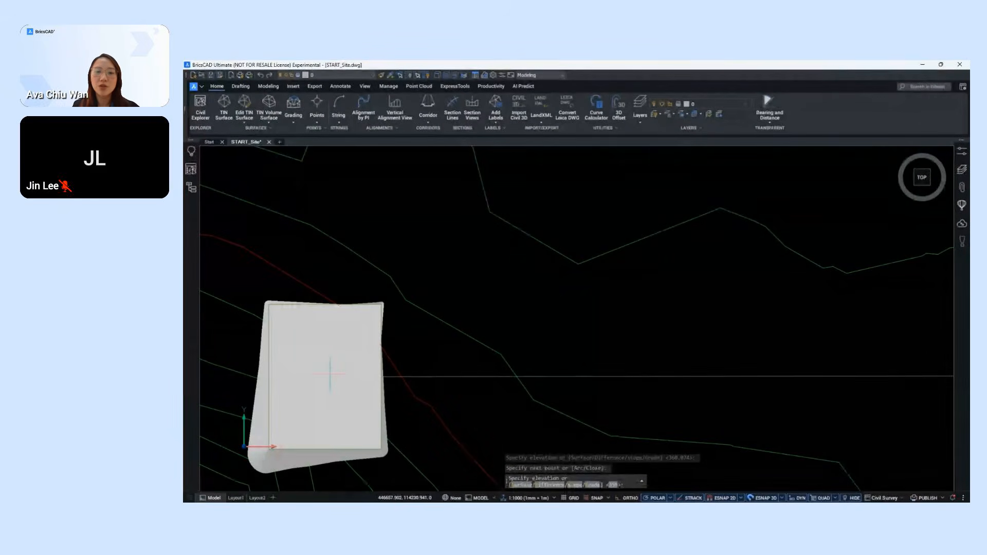
key(Return)
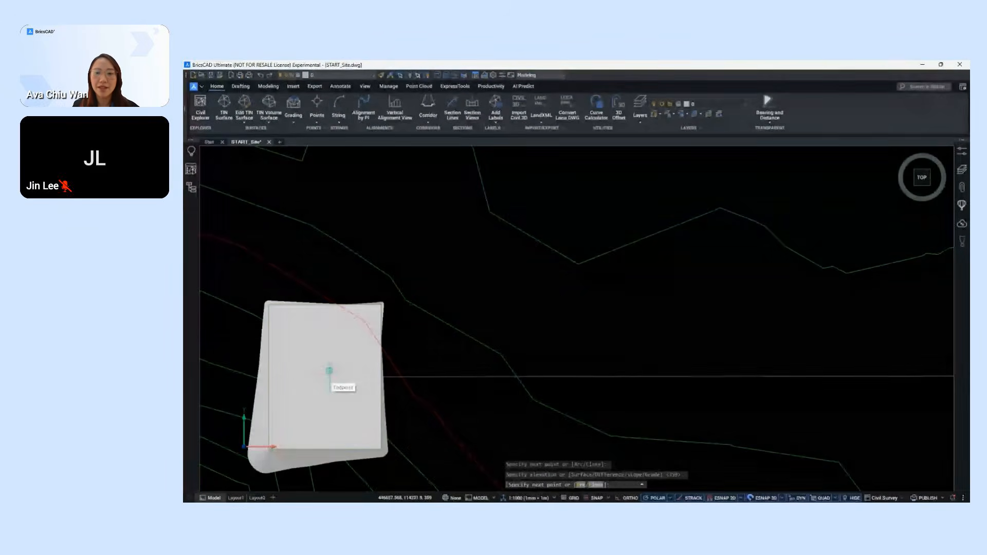
key(Return)
- Begin an offset grading on the access string, with its start point where the string meets the larger platform's edge
scroll(431, 366, down, 6)
middle_drag(485, 352, 483, 253)
scroll(491, 291, up, 1)
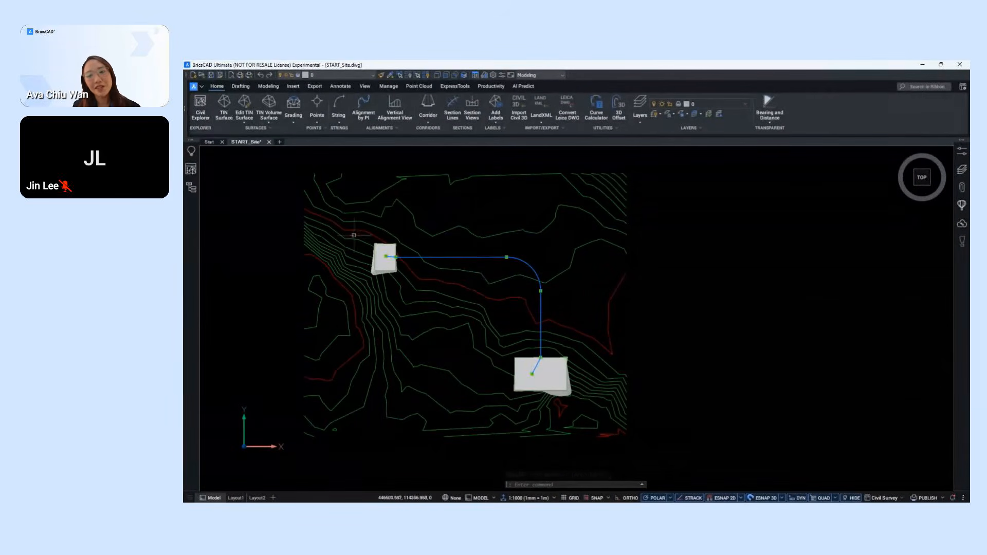
click(294, 100)
click(541, 328)
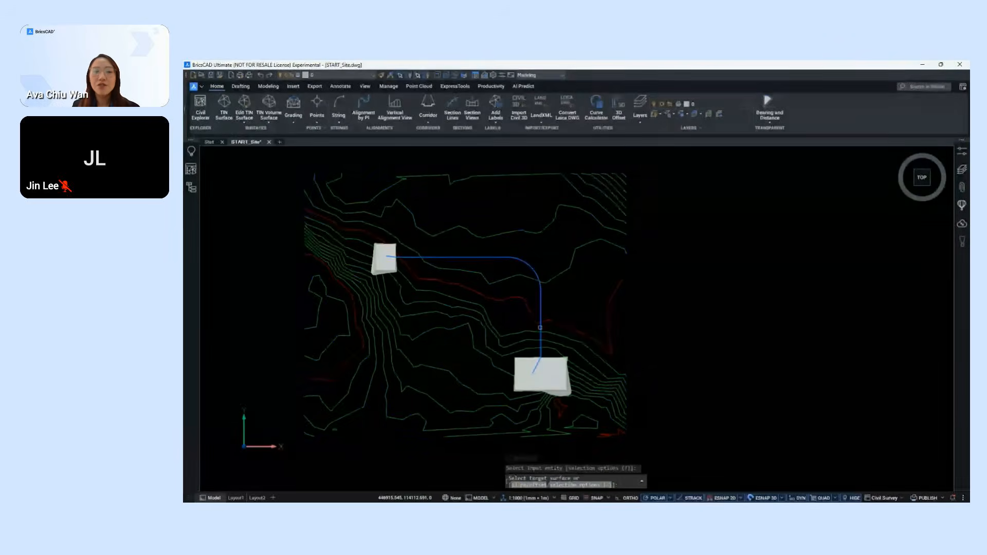
middle_drag(550, 376, 547, 345)
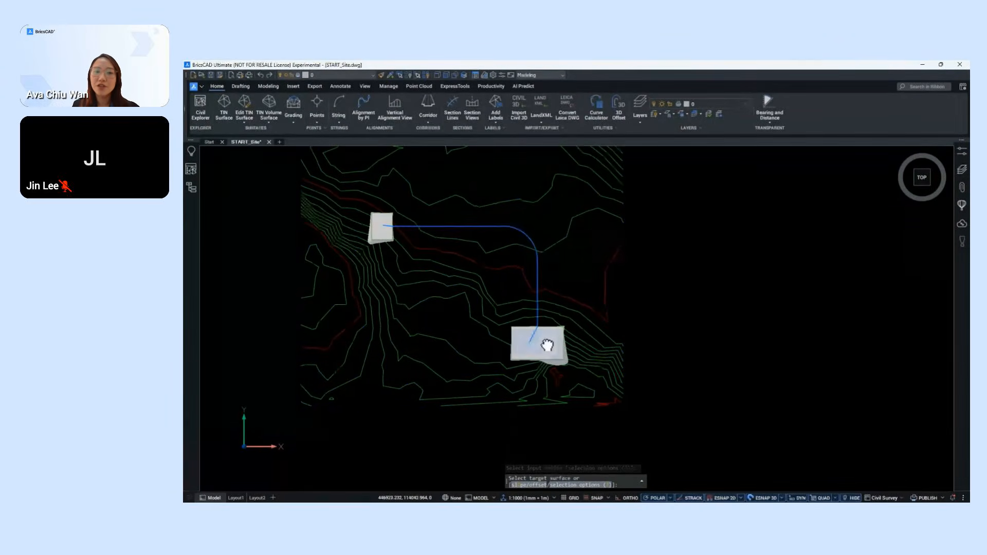
scroll(548, 347, up, 2)
click(537, 485)
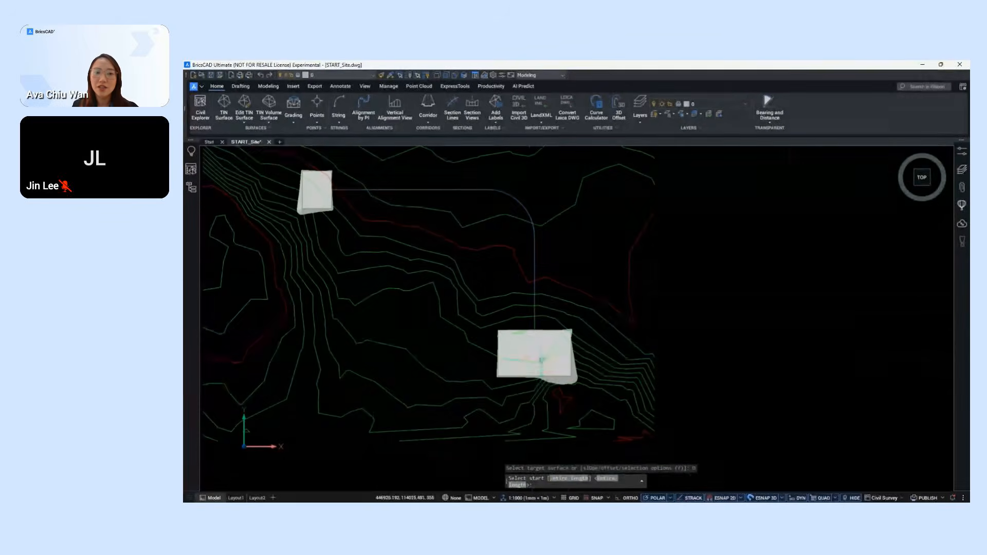
scroll(540, 334, up, 6)
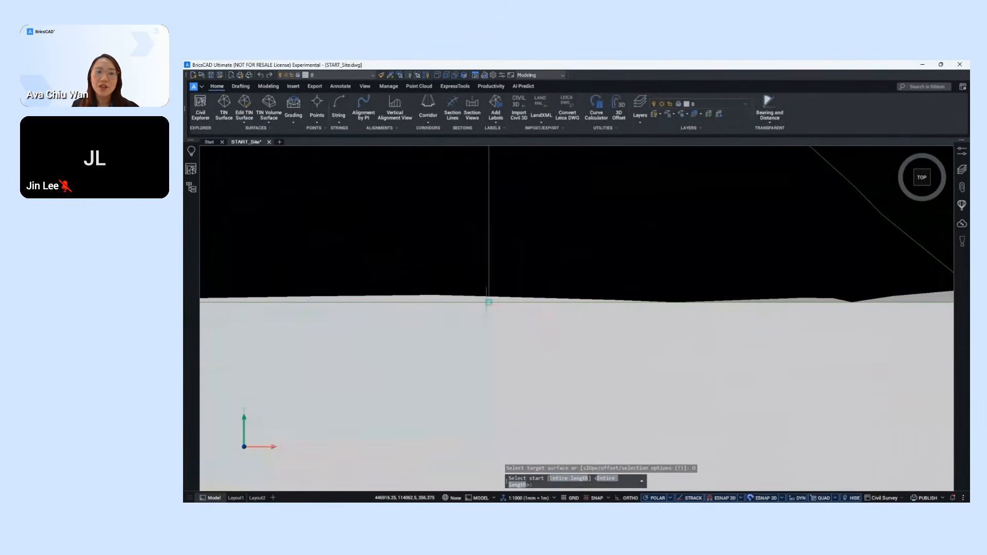
click(489, 303)
- End the offset grading at the smaller platform's edge and place its flat strip on the string's inner side
scroll(491, 309, down, 6)
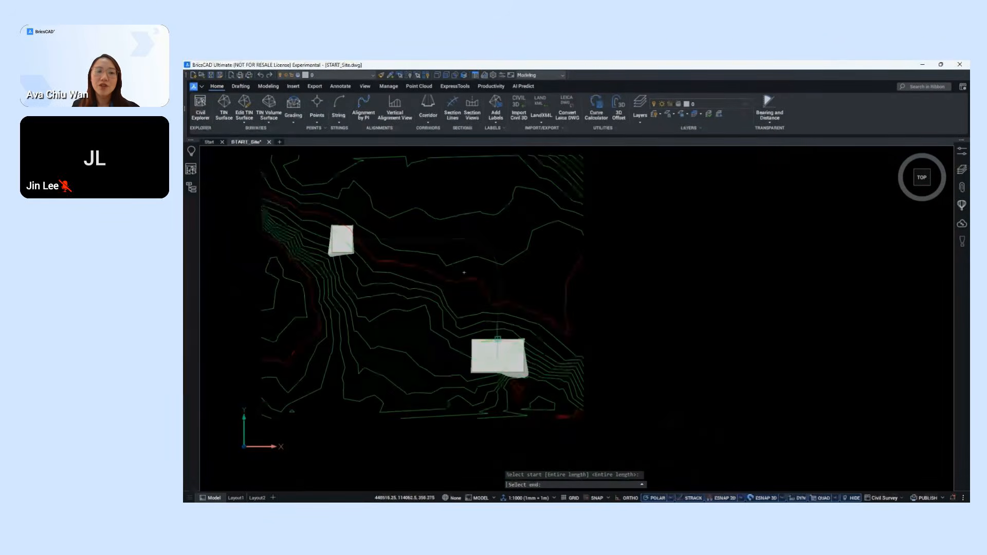
scroll(414, 308, up, 6)
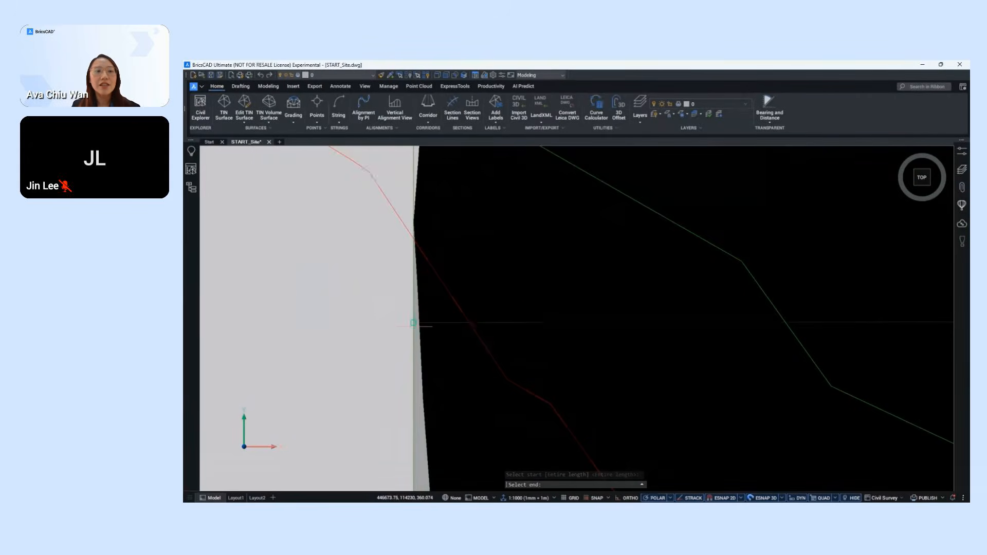
scroll(413, 323, up, 2)
click(416, 321)
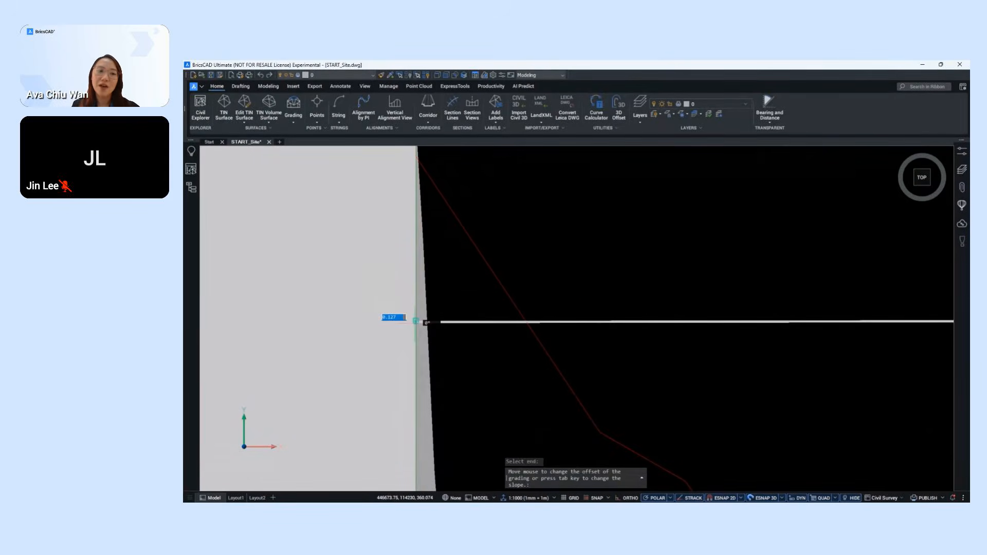
scroll(416, 322, down, 2)
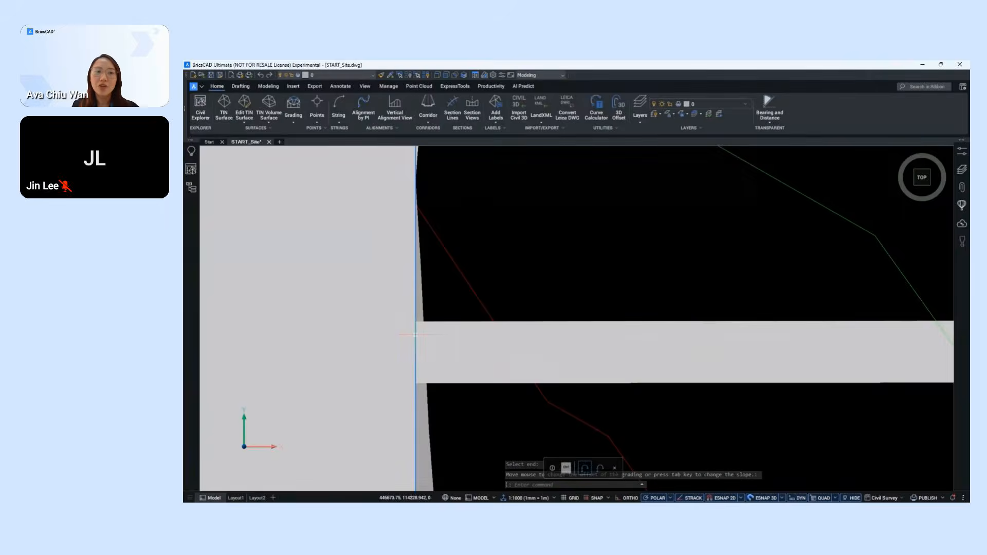
- Begin a second offset grading on the same access string, again starting at the larger platform's edge
scroll(462, 355, down, 4)
middle_drag(586, 373, 317, 154)
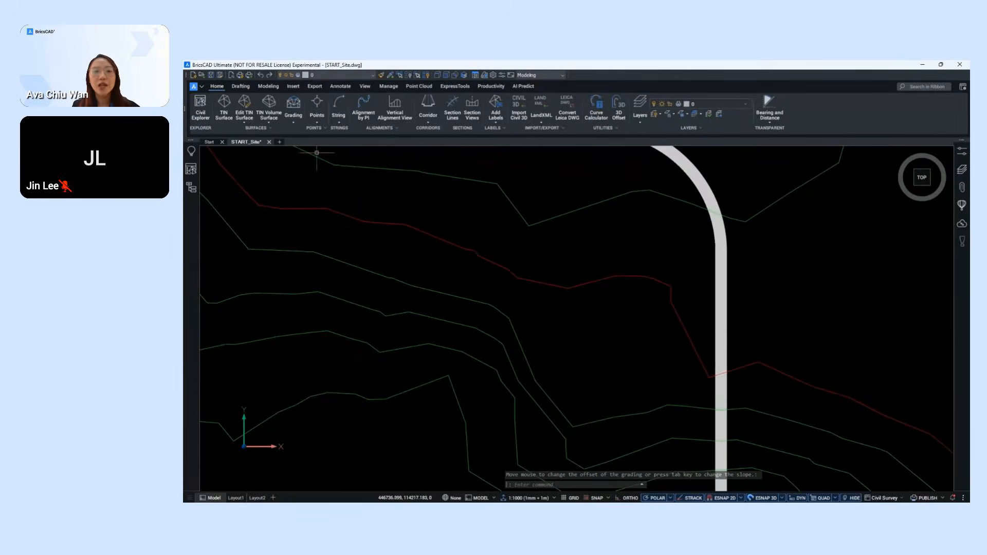
scroll(475, 357, down, 2)
middle_drag(475, 357, 419, 291)
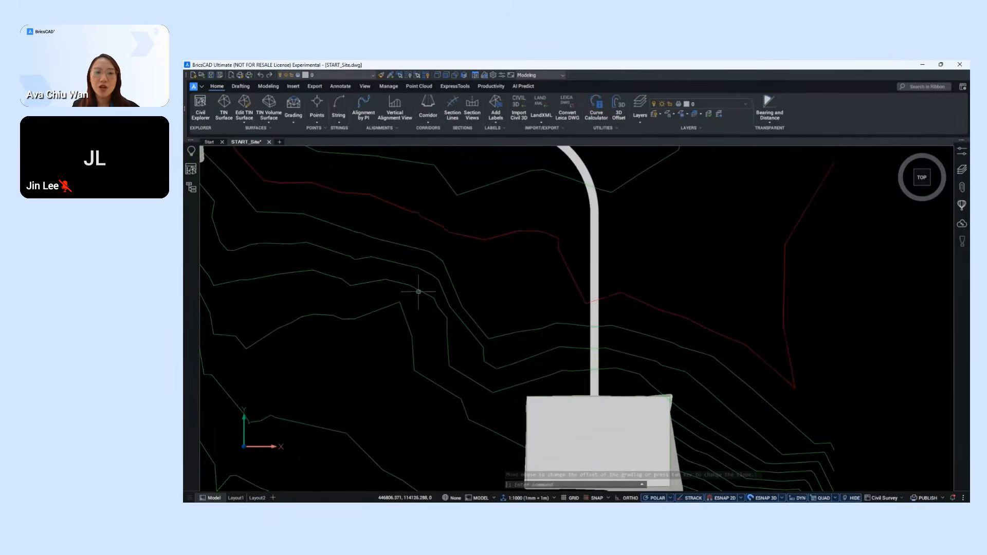
click(599, 361)
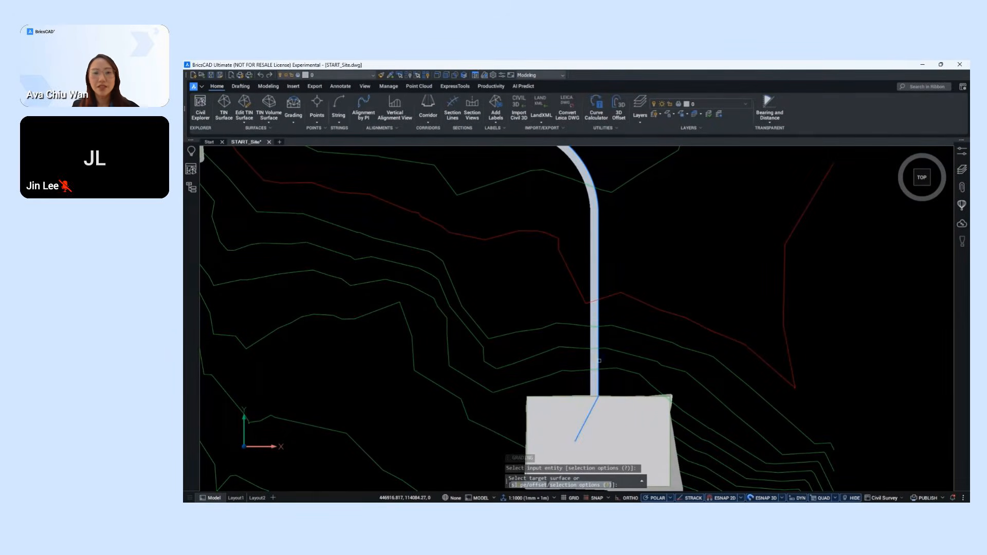
click(522, 484)
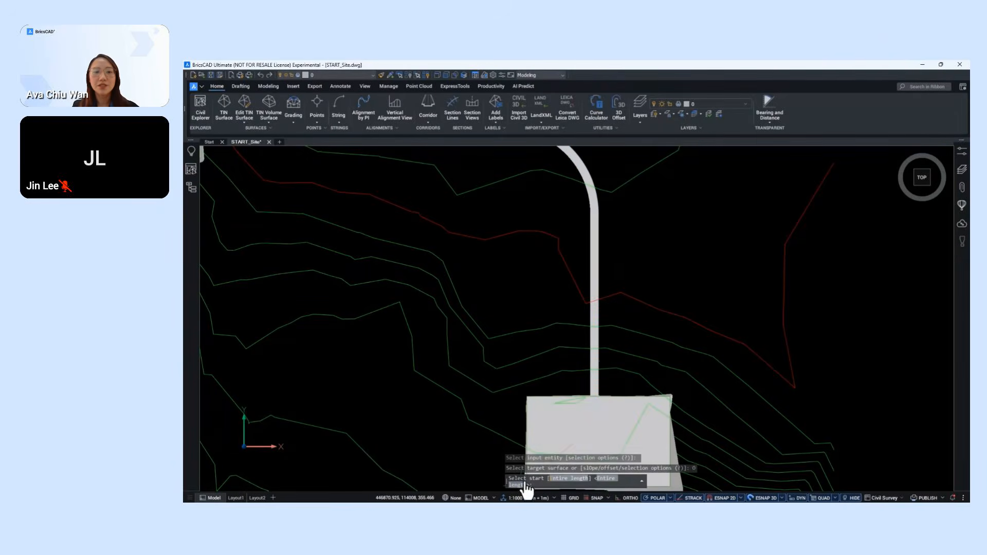
click(597, 396)
- End the second offset grading at the smaller platform's edge and place its strip on the string's outer side
scroll(598, 396, down, 3)
scroll(471, 308, up, 6)
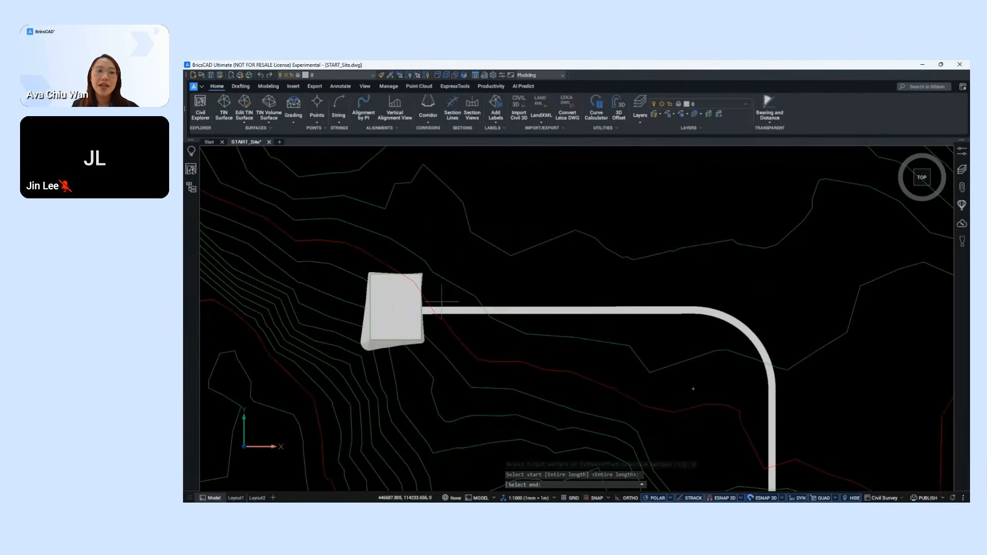
click(368, 322)
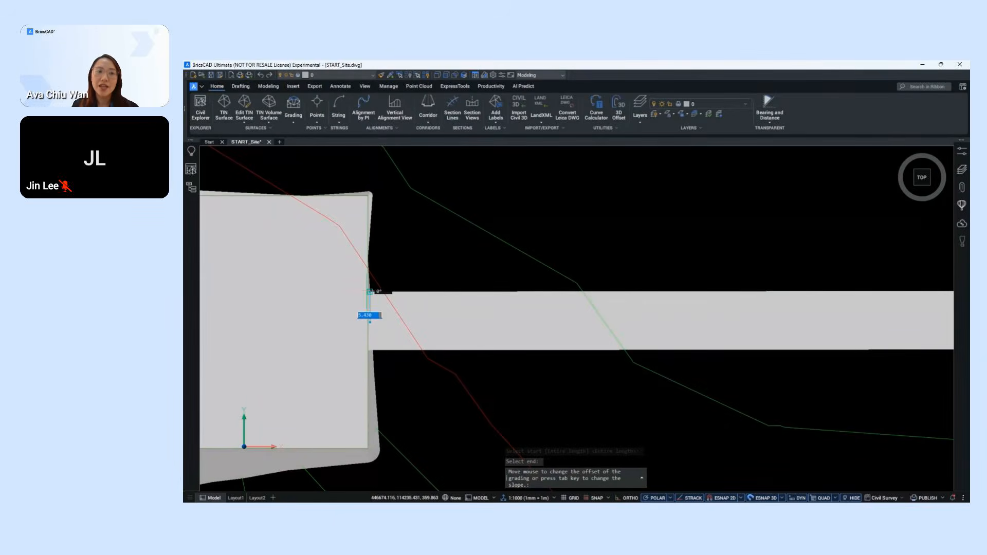
scroll(367, 291, down, 5)
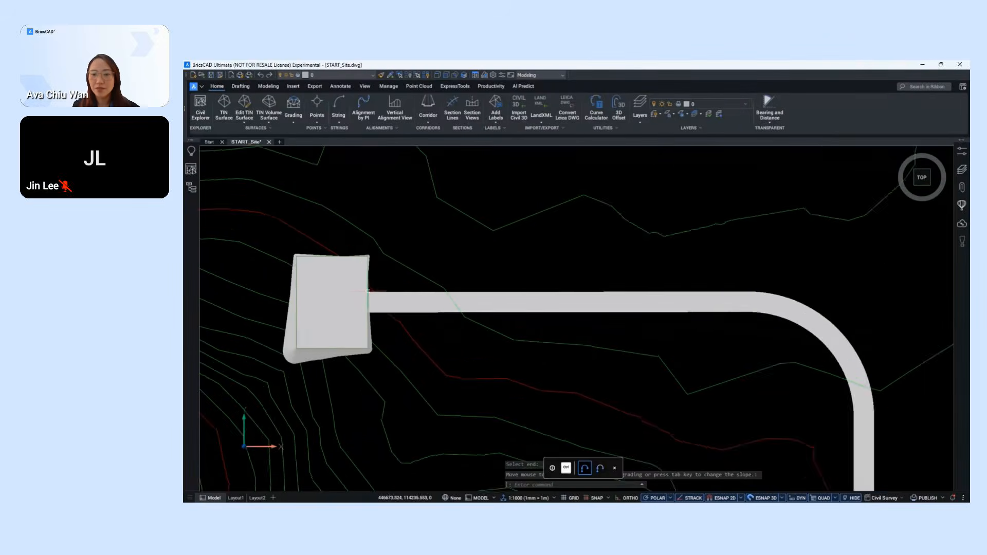
- Grade the access strip's inner edge to the contoured TIN surface along its entire length
text(A)
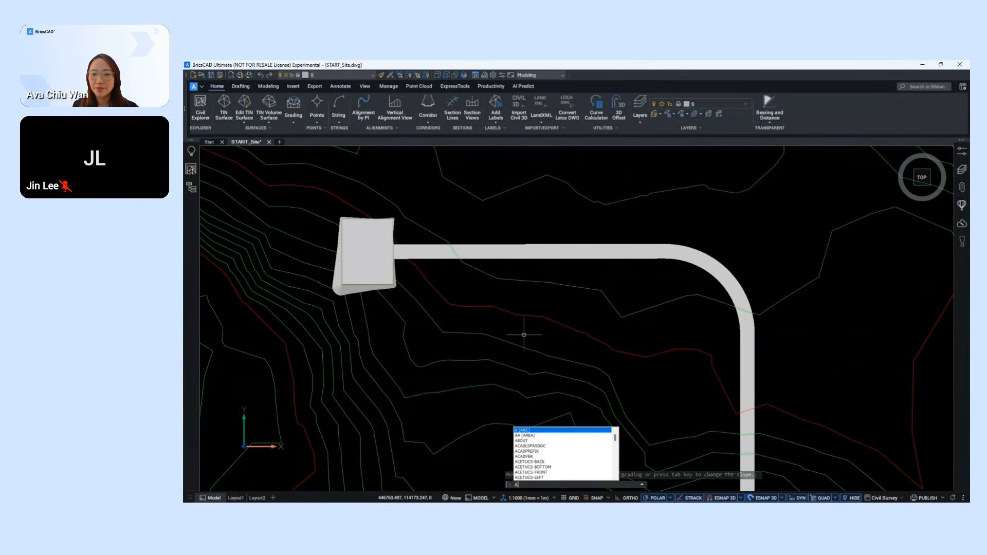
key(Escape)
shift+middle_drag(524, 335, 545, 289)
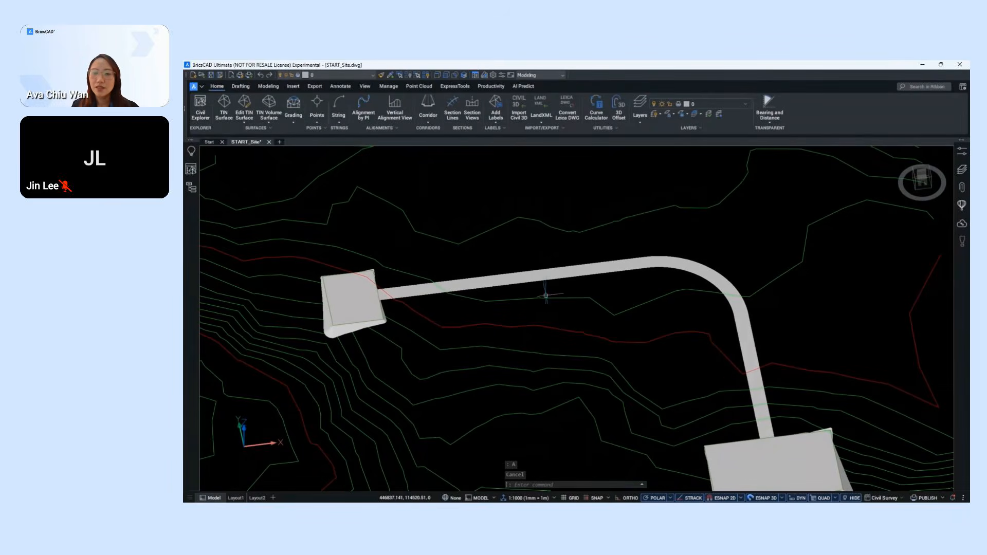
click(291, 104)
click(432, 294)
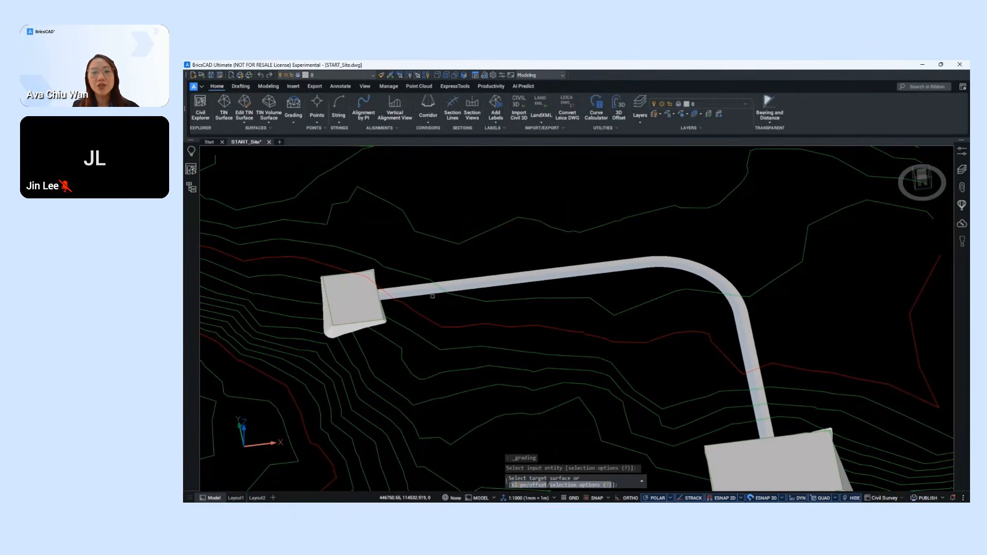
click(432, 323)
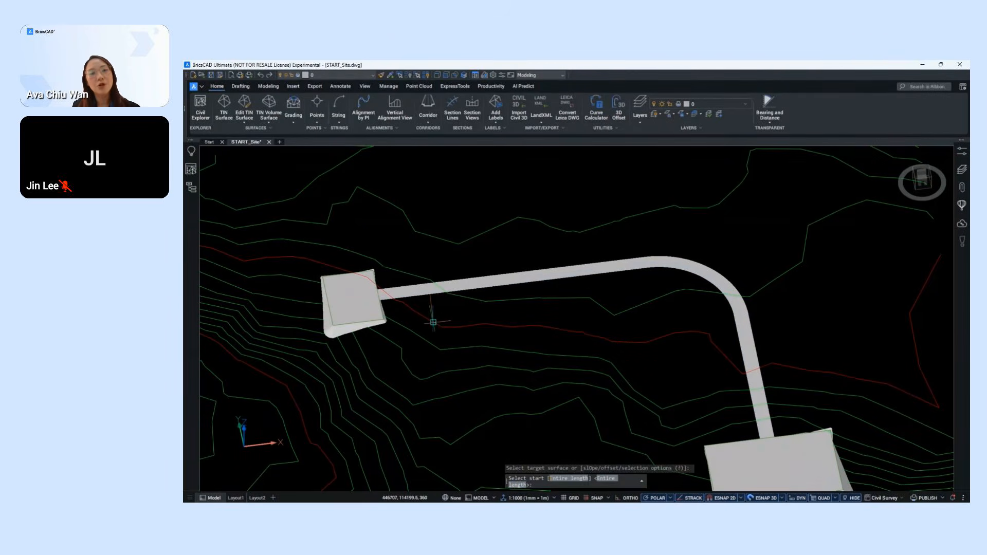
key(Return)
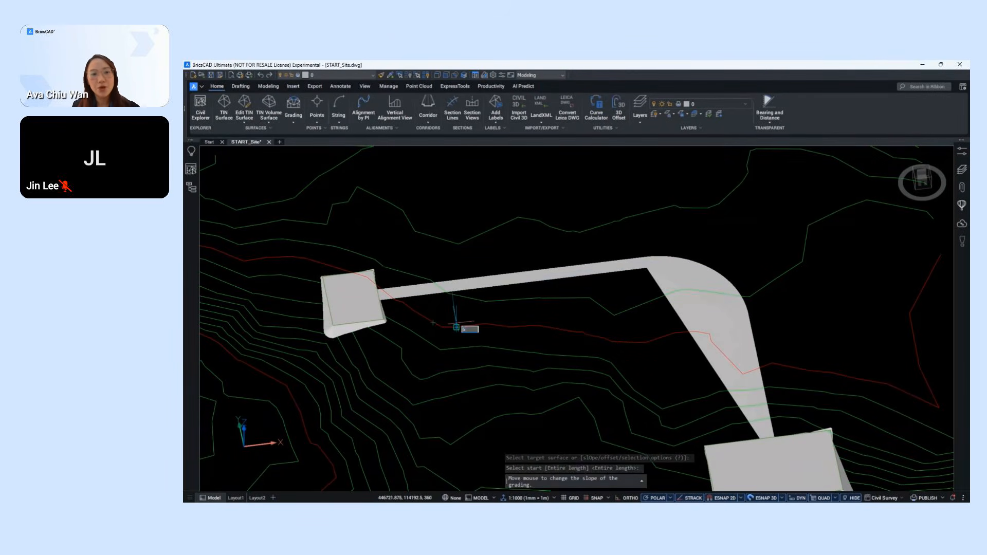
key(Return)
- Grade the access strip's outer edge to the contoured TIN surface along its entire length, with a slope value of 5
shift+middle_drag(739, 300, 553, 296)
middle_drag(709, 312, 546, 311)
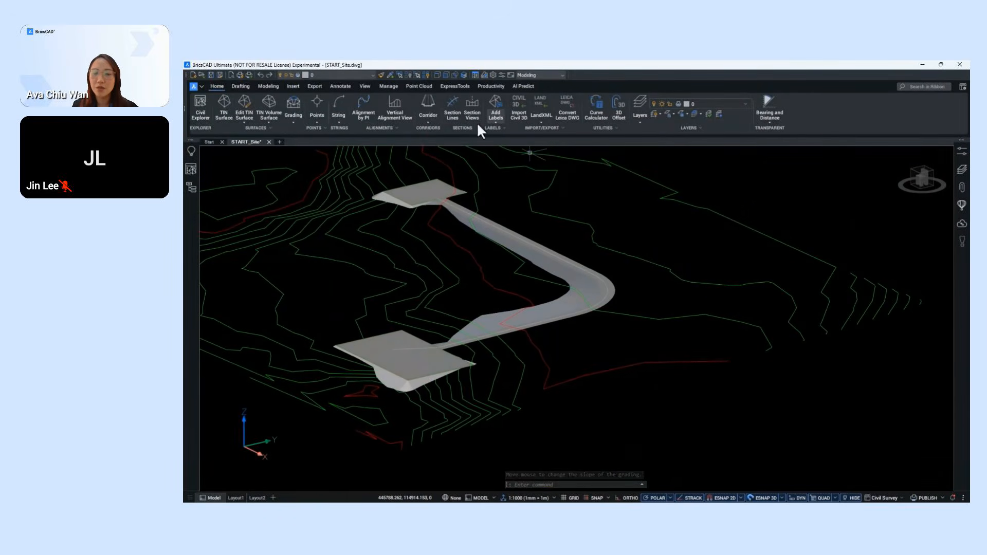
click(298, 109)
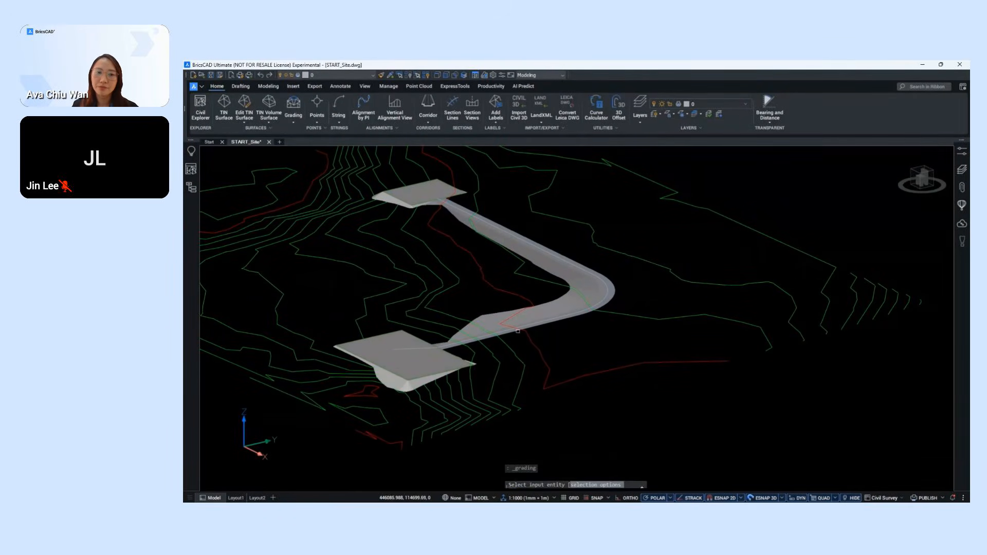
click(518, 331)
click(535, 342)
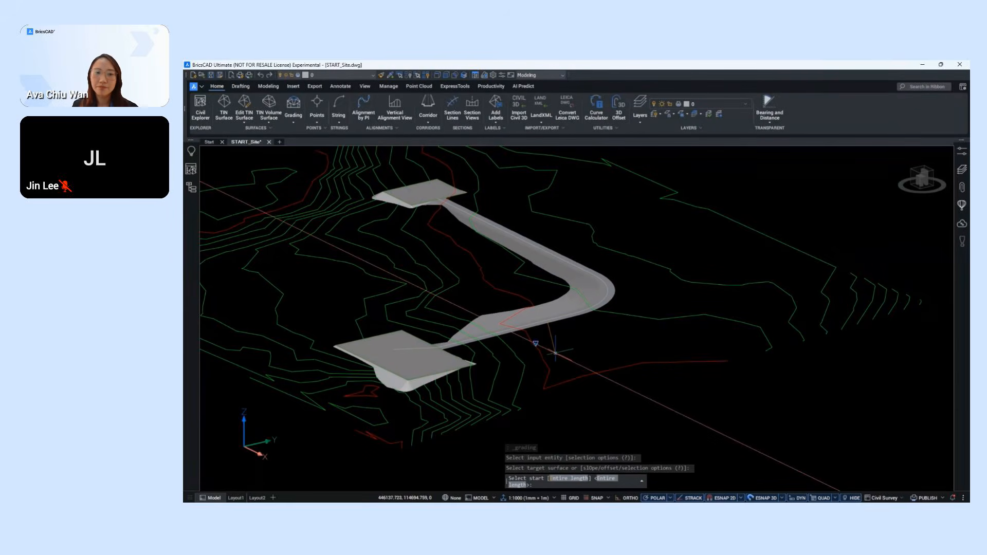
key(Return)
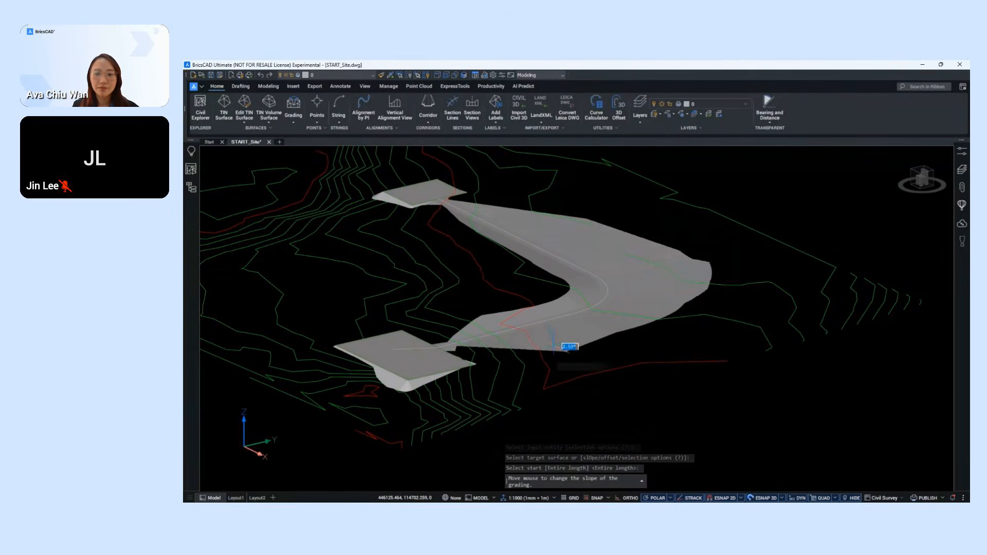
text(5)
key(Return)
- Open the access string from the Basic string group in the String Editor and move the editor clear of the model
middle_drag(534, 346, 667, 360)
scroll(538, 343, down, 3)
middle_drag(480, 338, 530, 330)
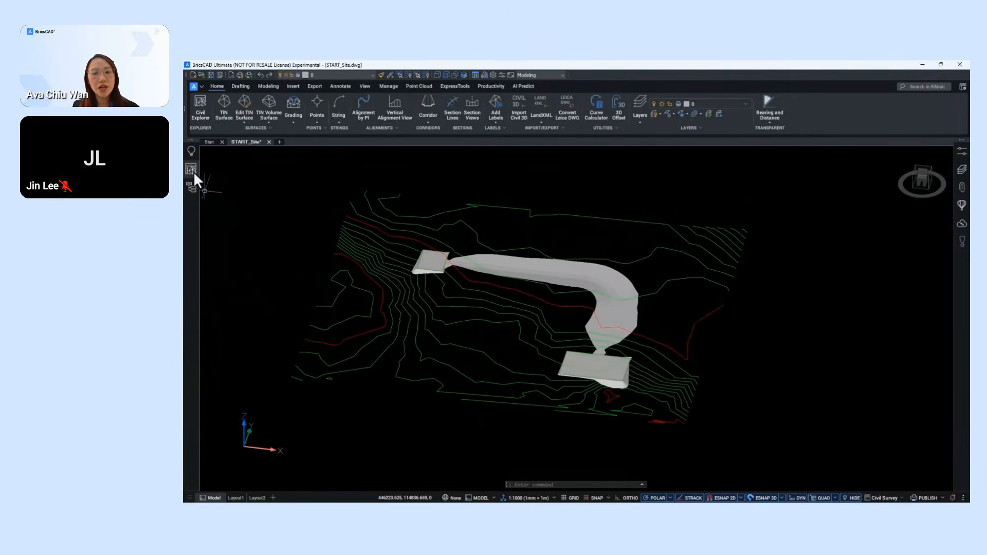
click(191, 170)
click(210, 226)
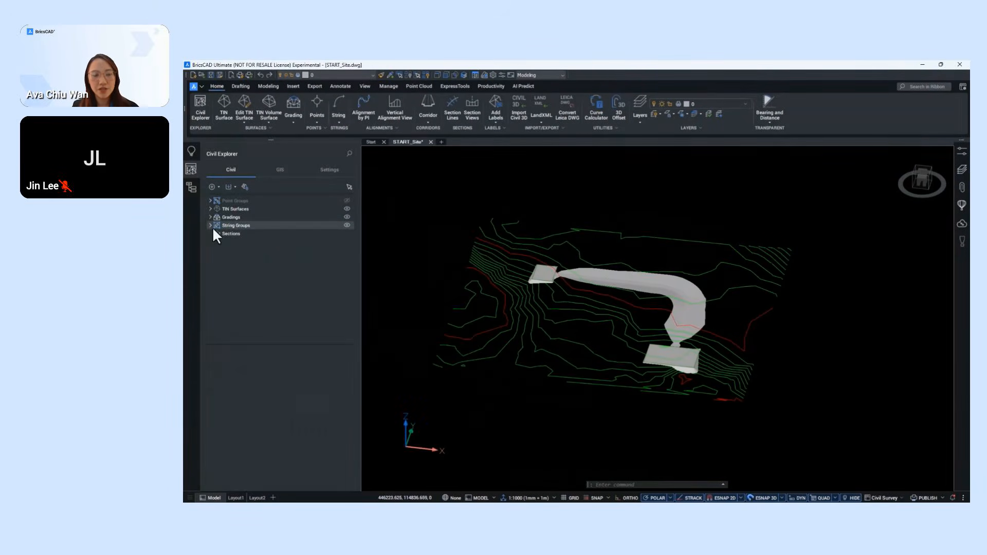
click(239, 233)
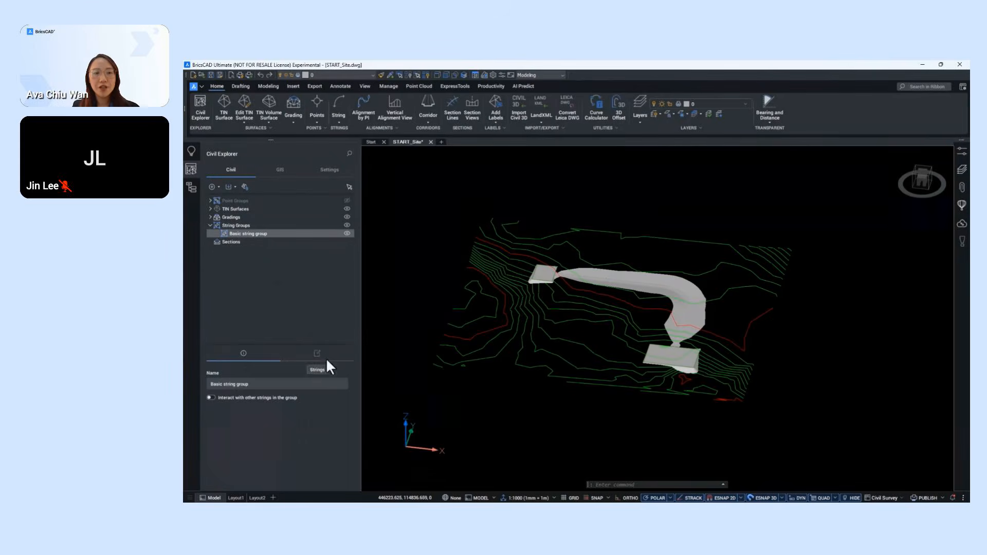
click(323, 356)
double_click(315, 388)
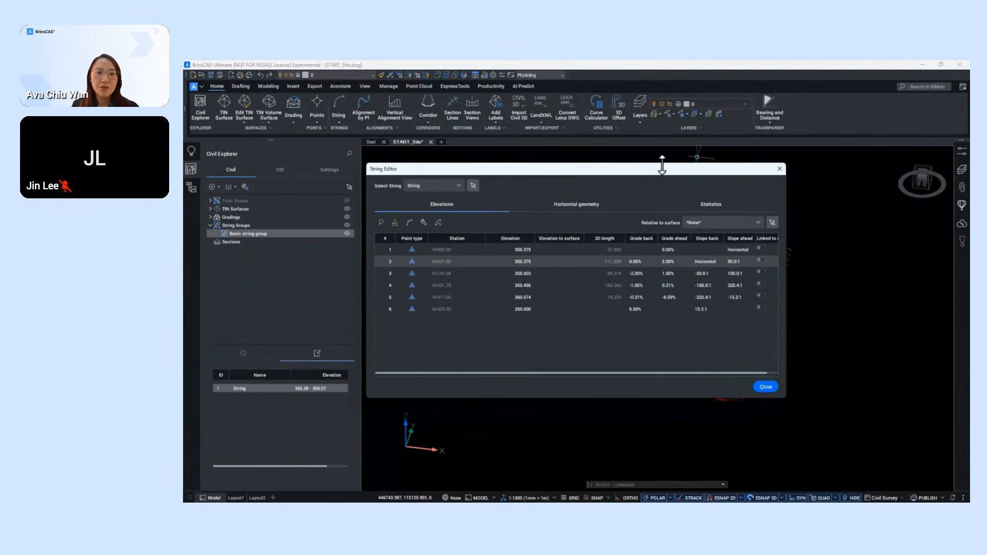
drag(648, 171, 467, 150)
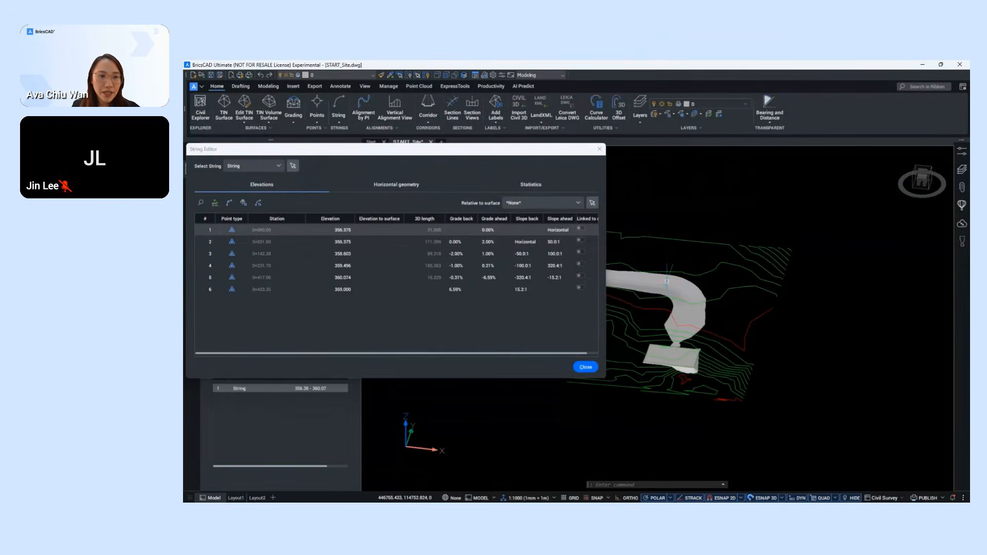
- Set the grade ahead at the access string's third point to 10 percent
middle_drag(703, 283, 785, 274)
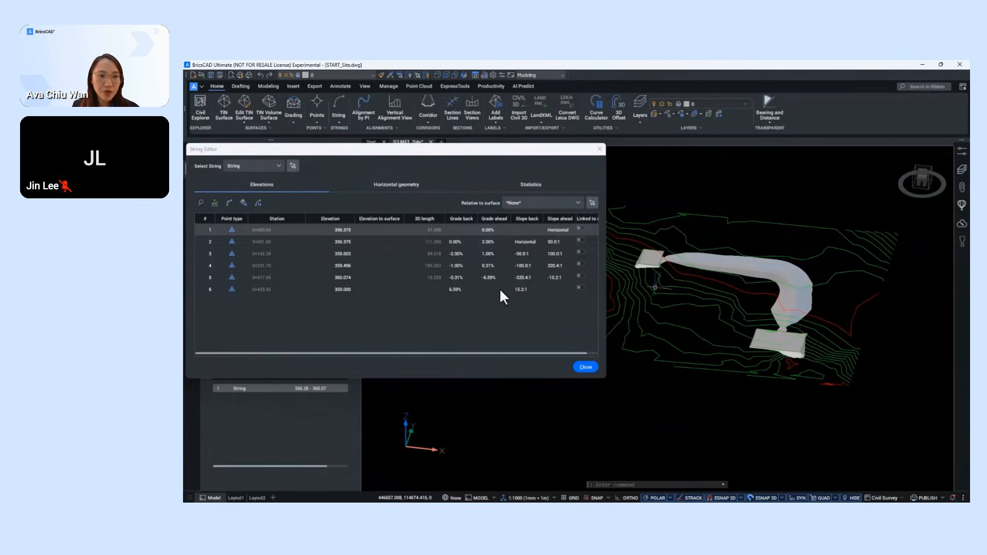
double_click(488, 253)
text(10)
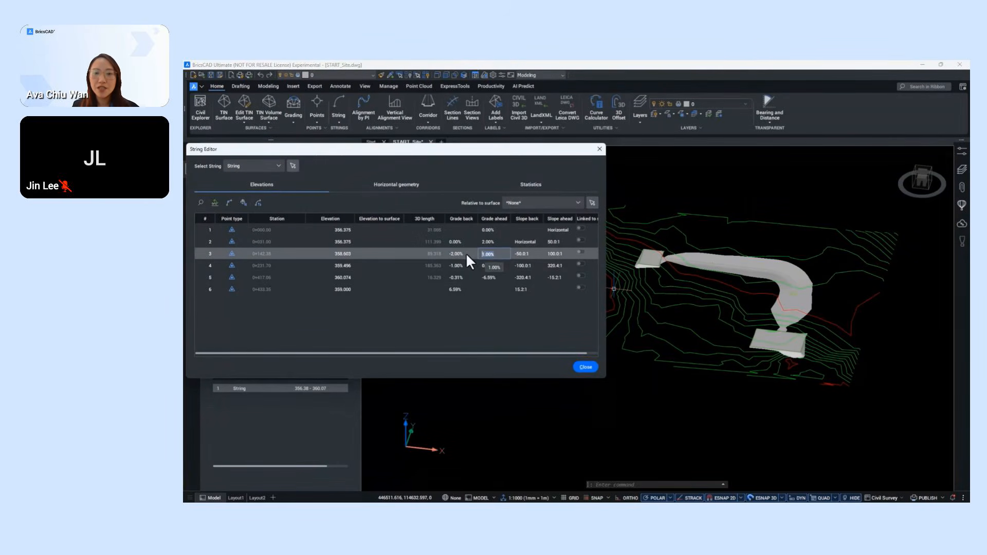
click(647, 289)
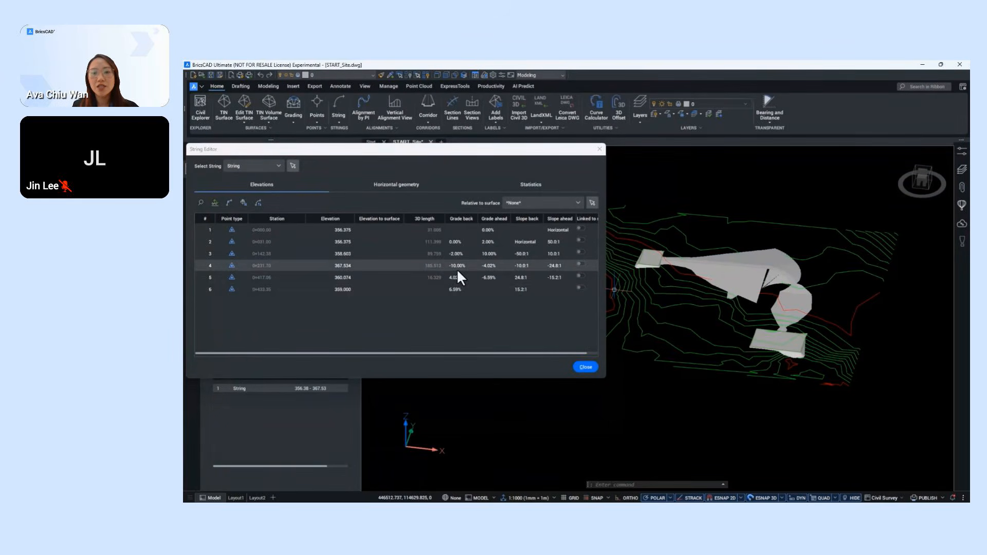
- Restore the grade ahead at the access string's third point to 1 percent
double_click(486, 254)
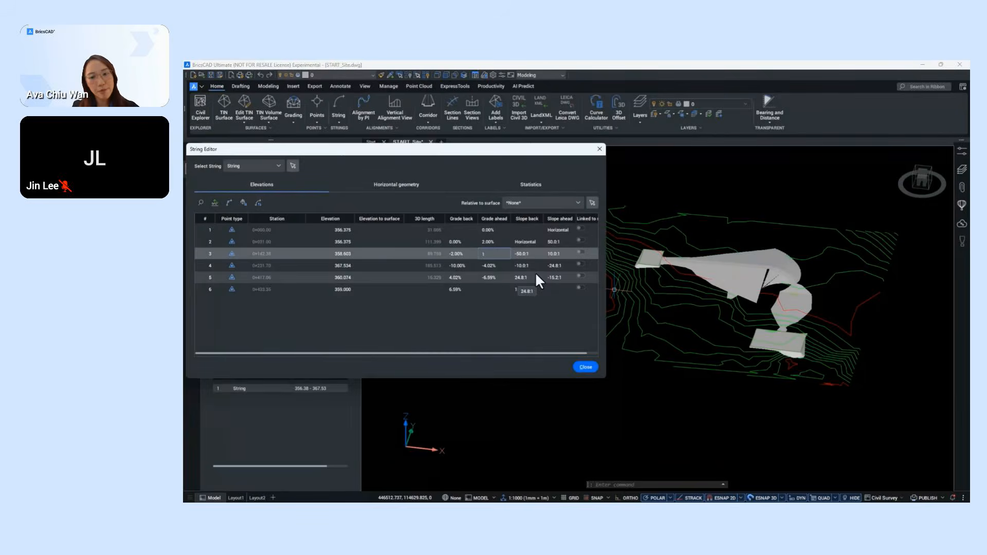
click(557, 322)
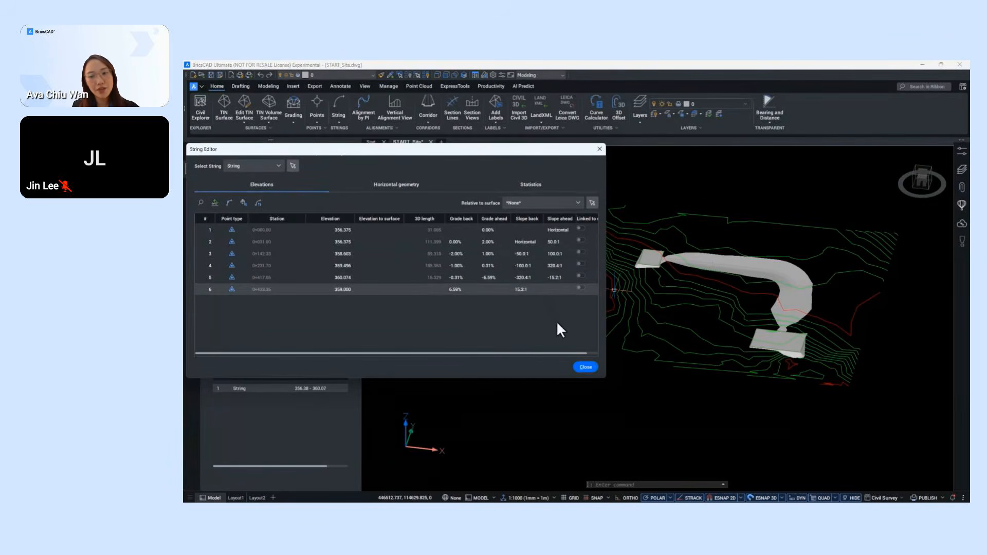
- Close the String Editor and hide the Civil Explorer to clear the model view
click(581, 365)
scroll(683, 293, up, 4)
middle_drag(680, 293, 598, 297)
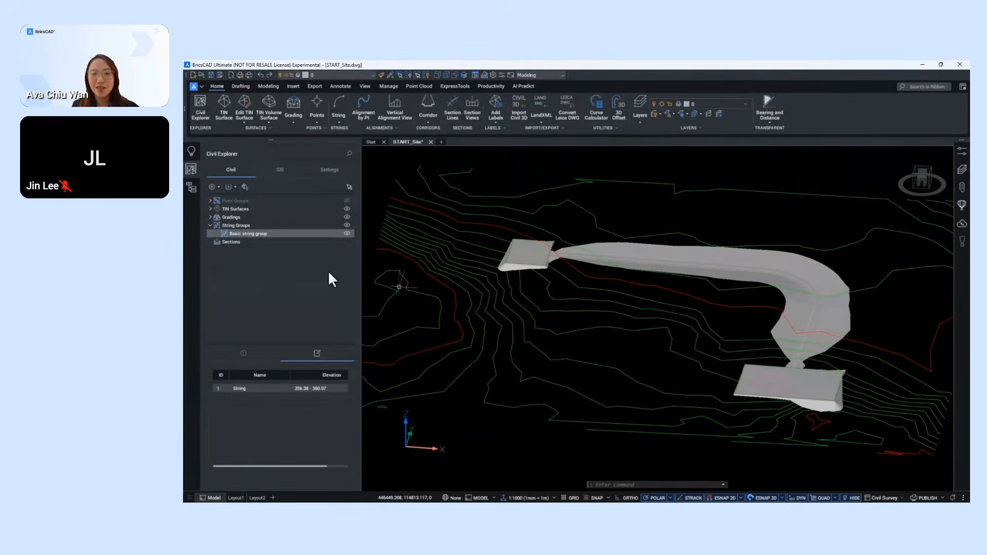
click(191, 170)
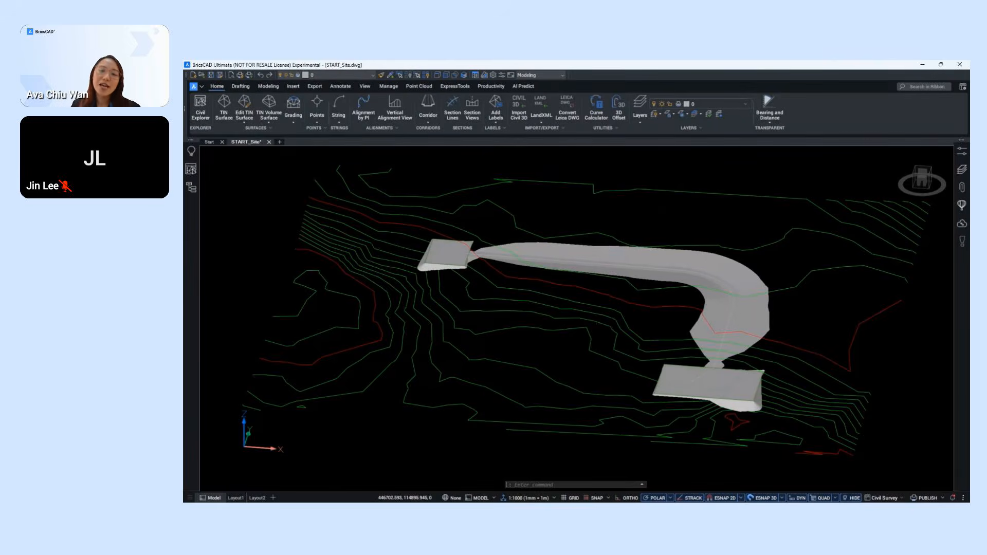
mouse_move(620, 262)
shift+middle_down()
mouse_move(643, 273)
mouse_move(627, 276)
shift+middle_up()
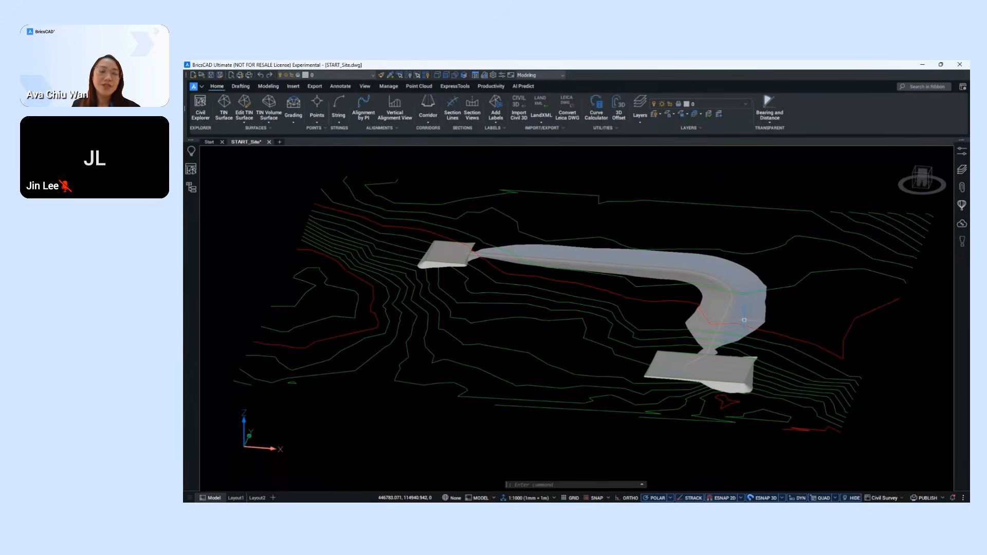
- Merge the access road's strip and side-slope gradings into one TIN surface, removing the merged source surfaces
click(251, 118)
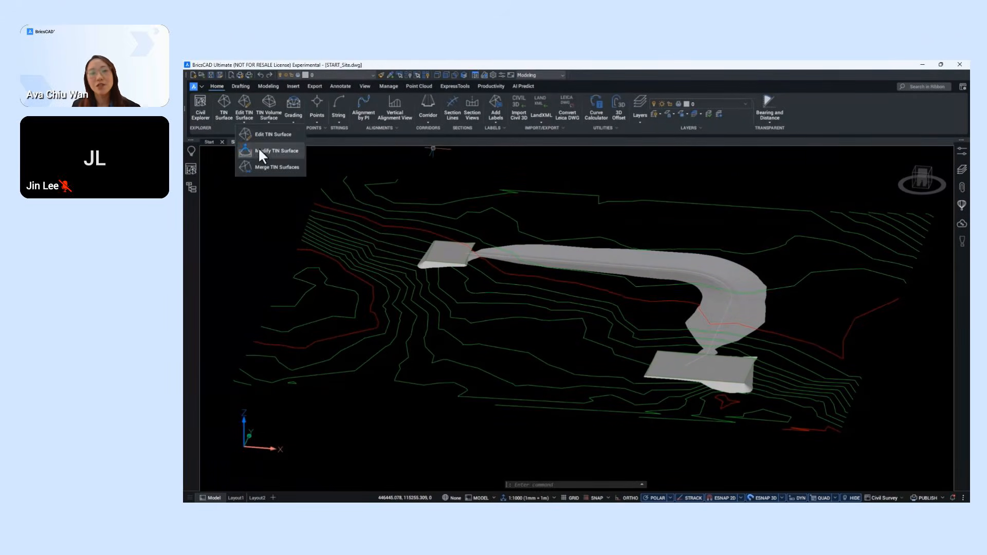
click(271, 164)
scroll(690, 276, up, 3)
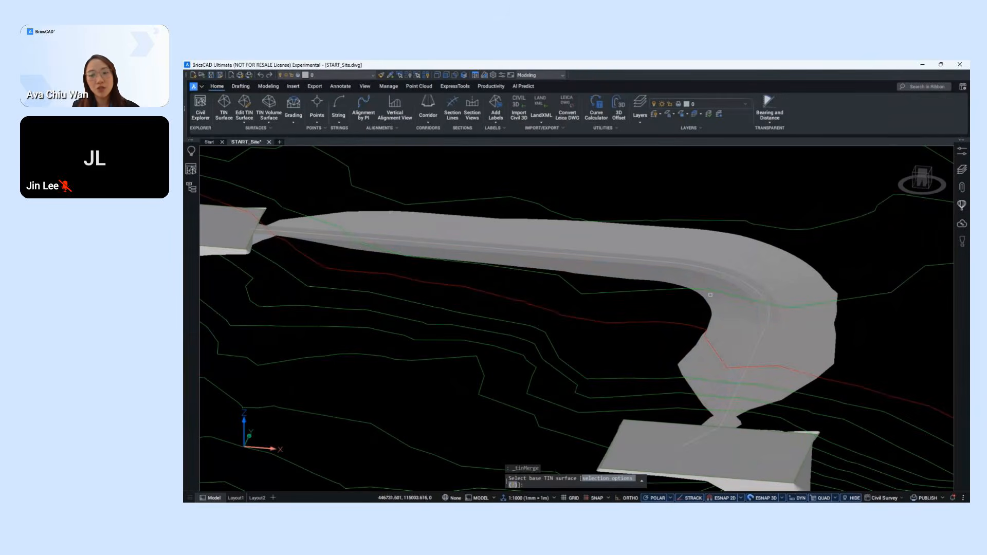
click(725, 299)
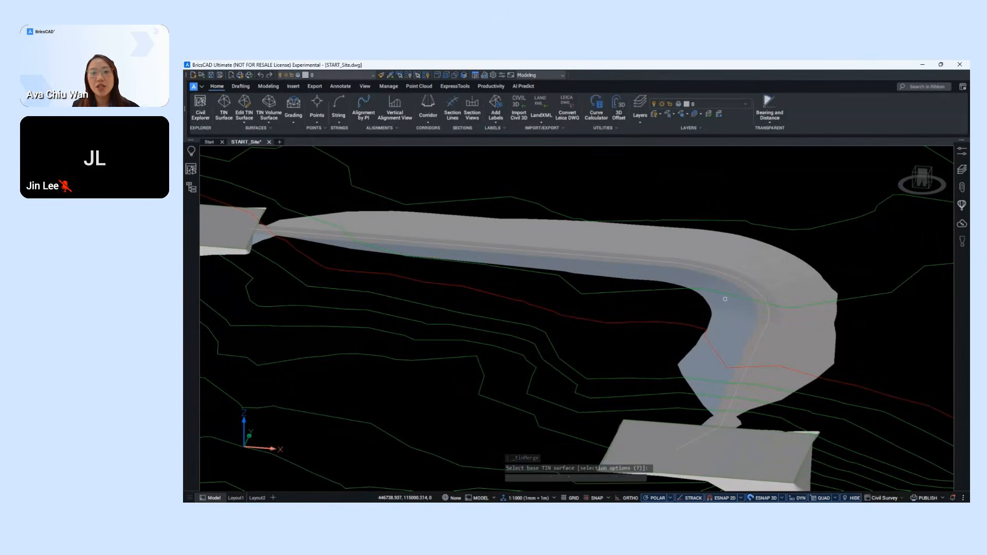
click(726, 299)
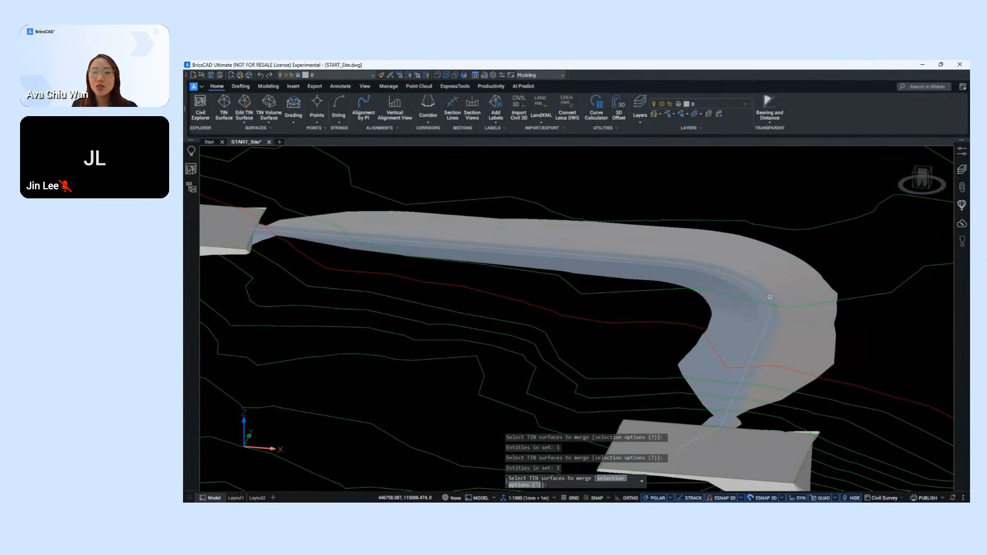
key(Return)
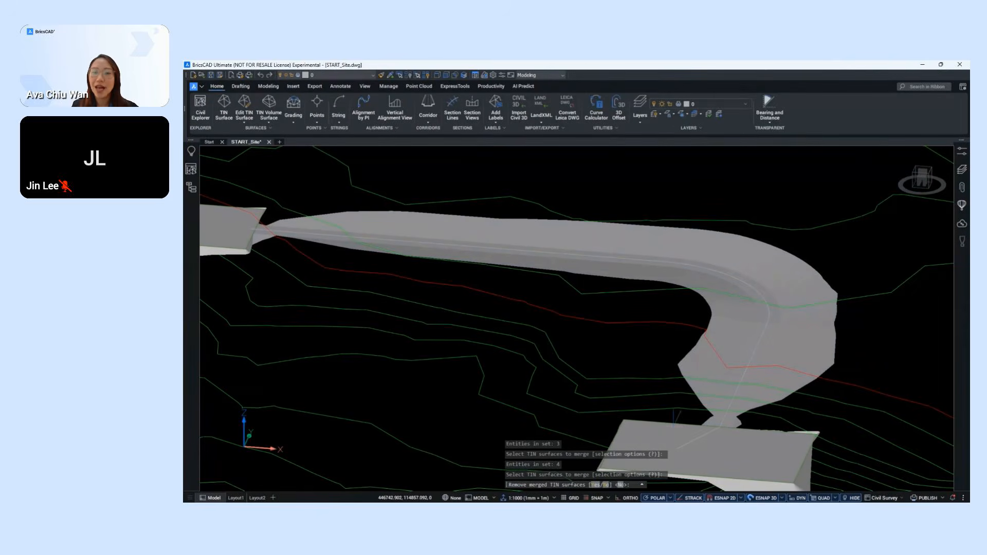
click(596, 485)
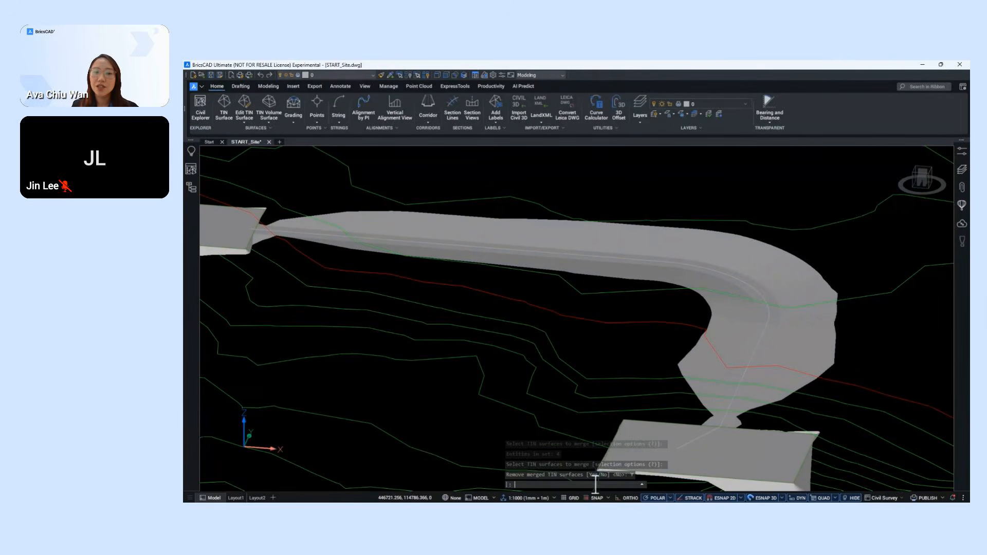
- Create a TIN volume surface with the contoured TIN surface as base and the larger platform's grading as comparison, without a bounding area
scroll(657, 411, down, 2)
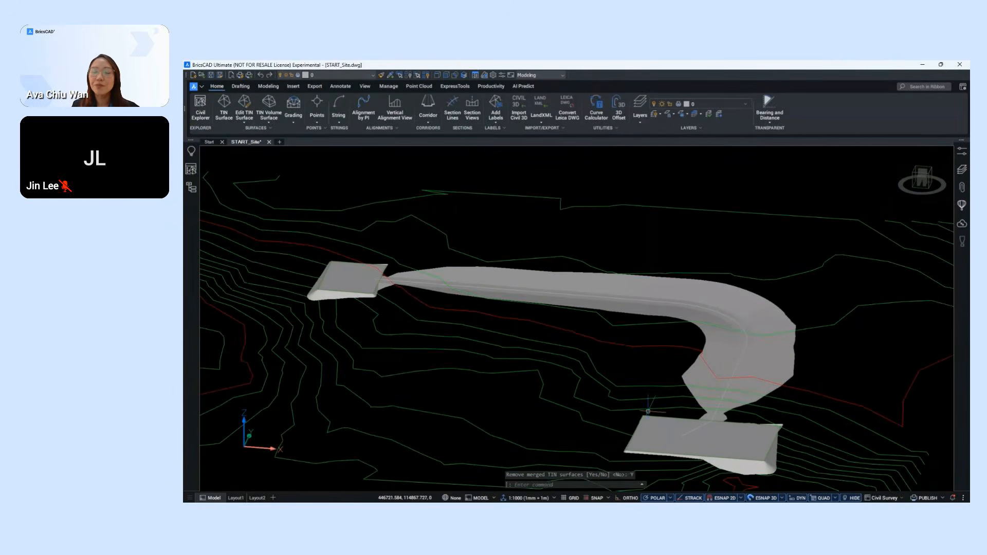
scroll(648, 412, down, 2)
shift+middle_drag(657, 391, 586, 329)
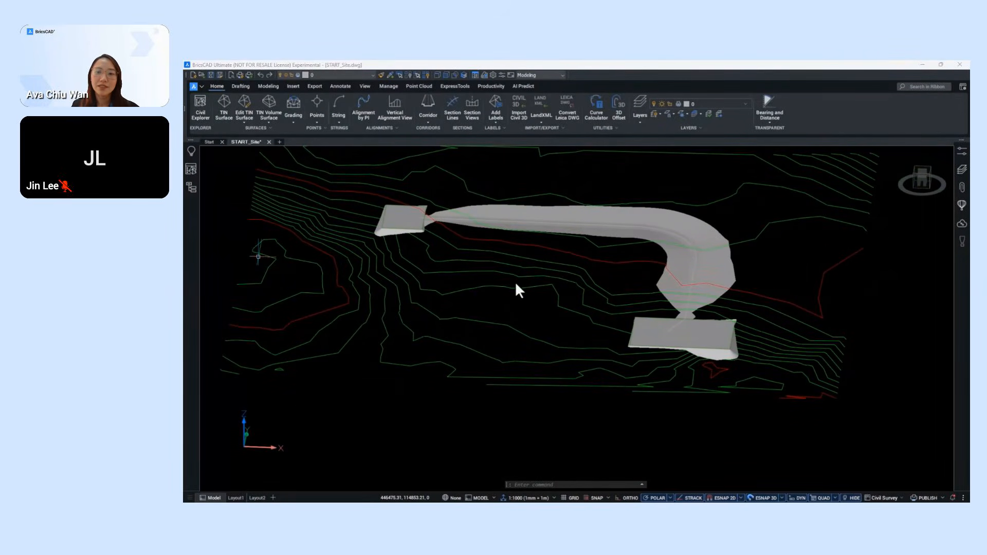
shift+middle_drag(516, 284, 507, 246)
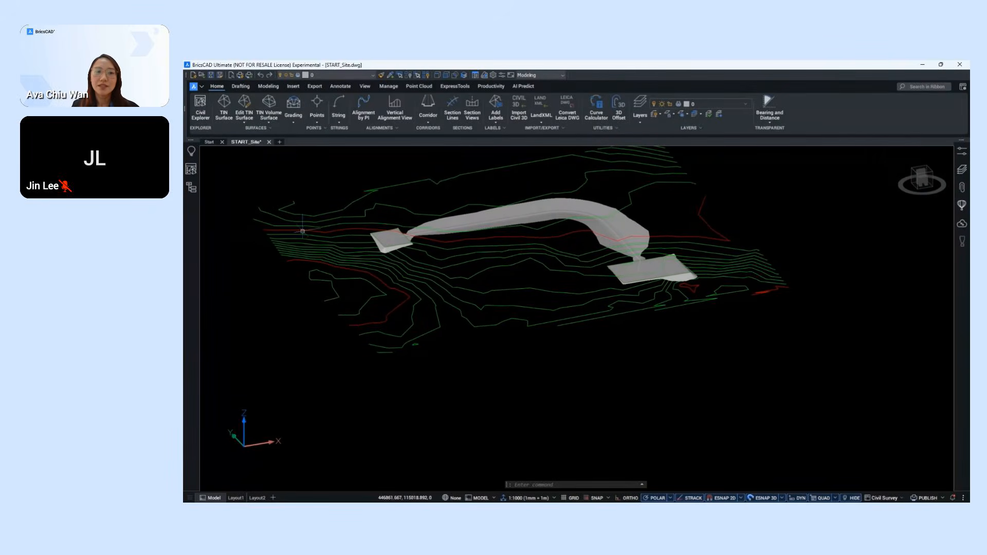
click(267, 98)
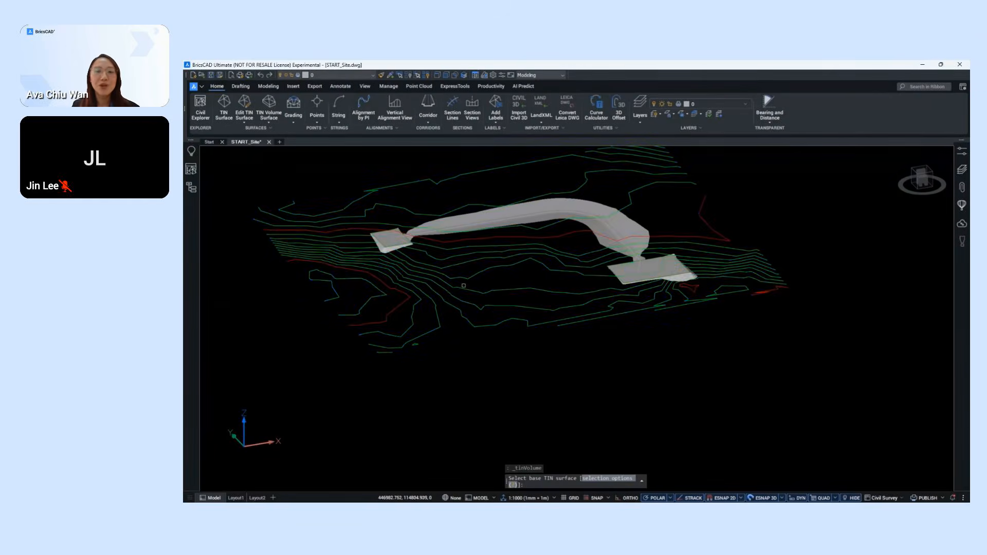
click(473, 291)
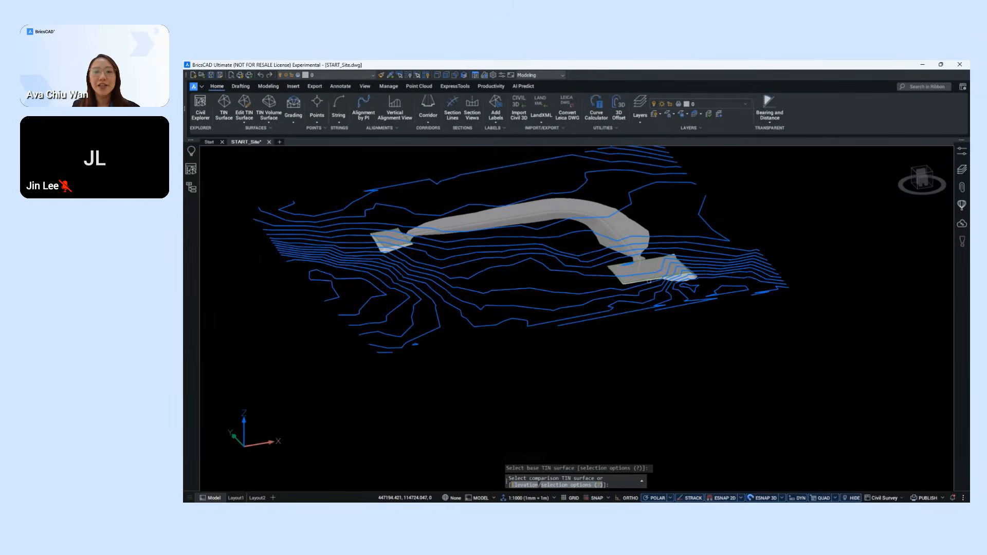
click(654, 264)
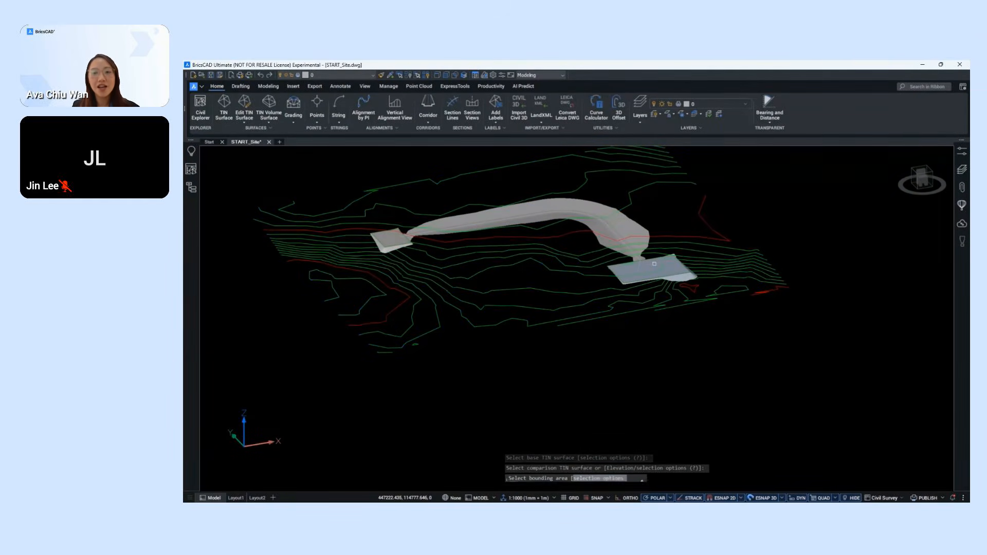
key(Return)
scroll(463, 275, down, 4)
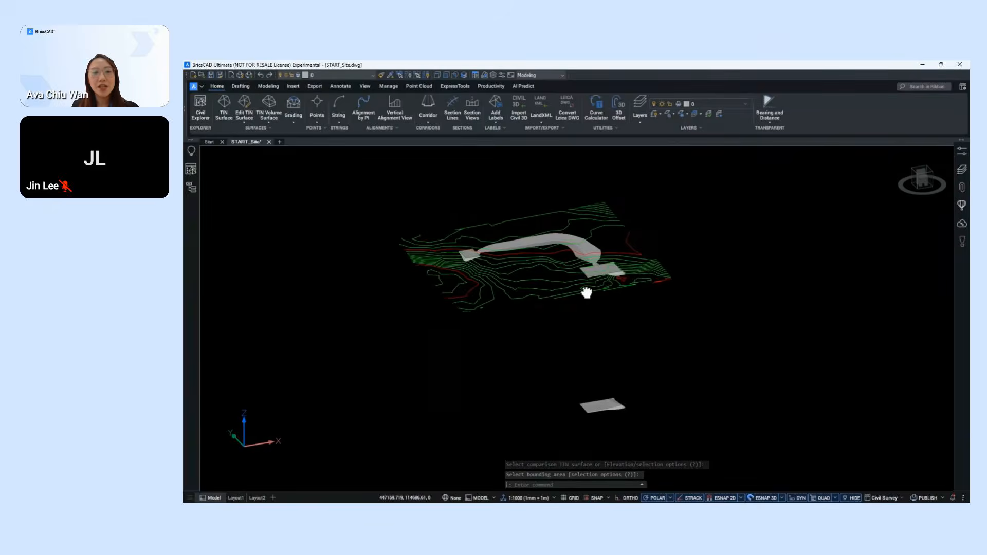
- Create a TIN volume surface comparing the contoured TIN surface with the merged access road surface, without a bounding area
key(Return)
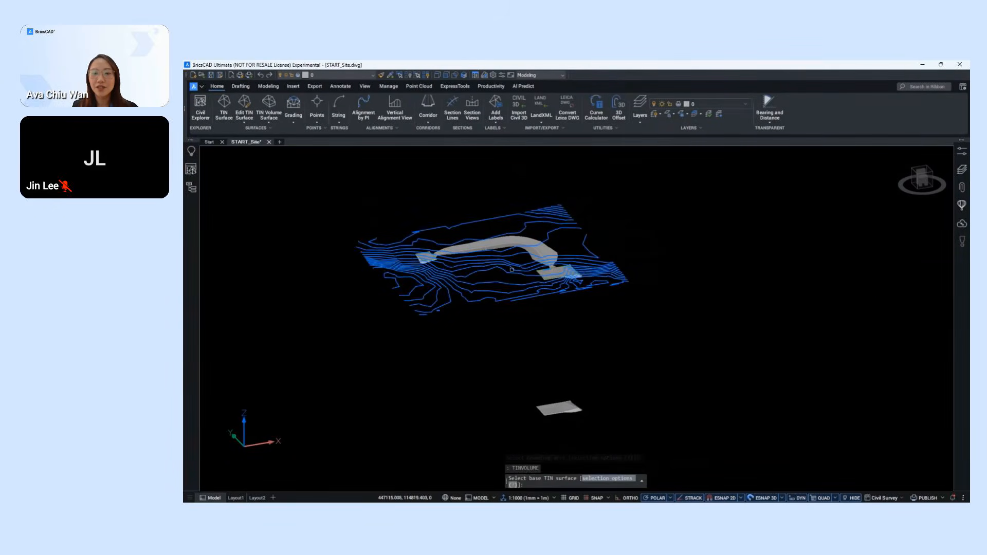
click(516, 264)
click(545, 248)
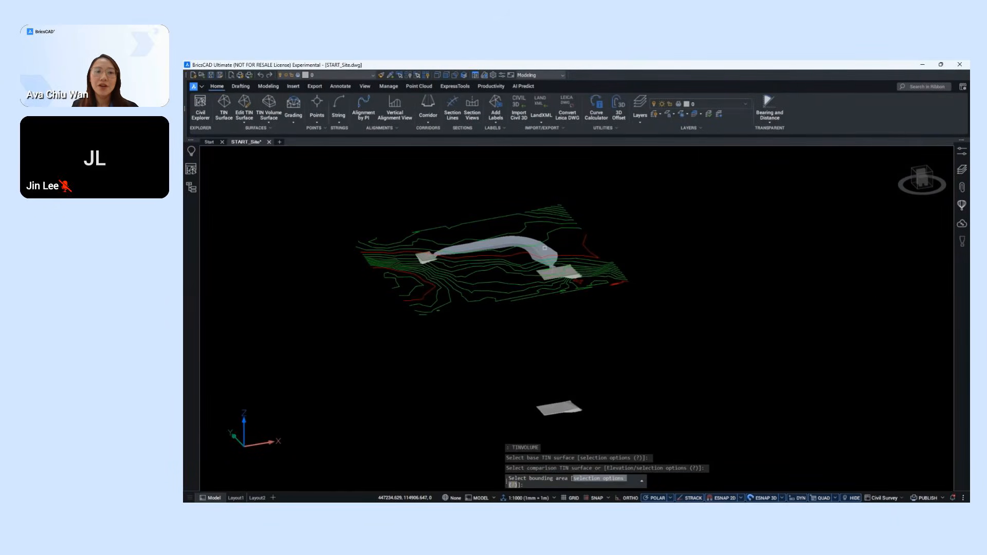
key(Return)
- Create a TIN volume surface comparing the contoured TIN surface with the smaller platform's grading, without a bounding area
key(Return)
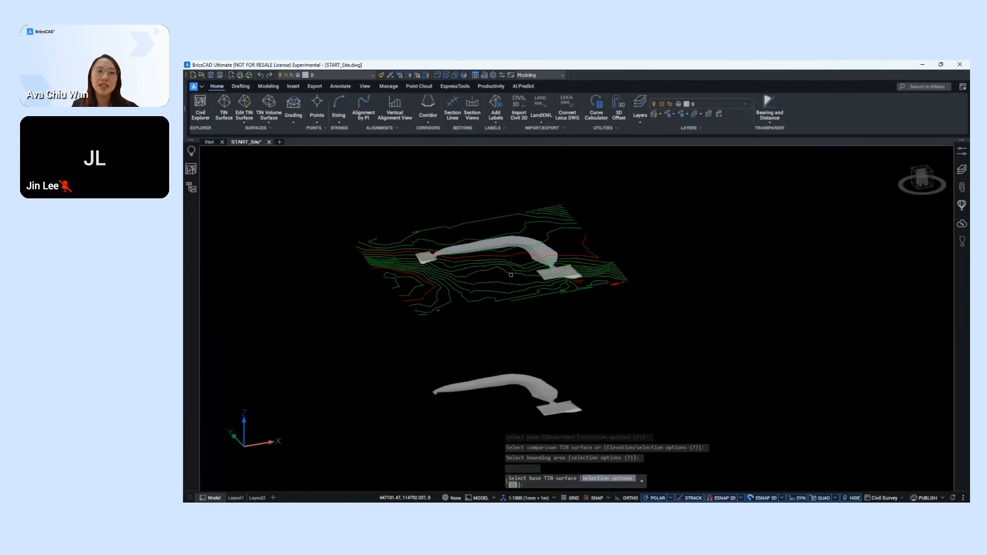
click(511, 275)
click(426, 258)
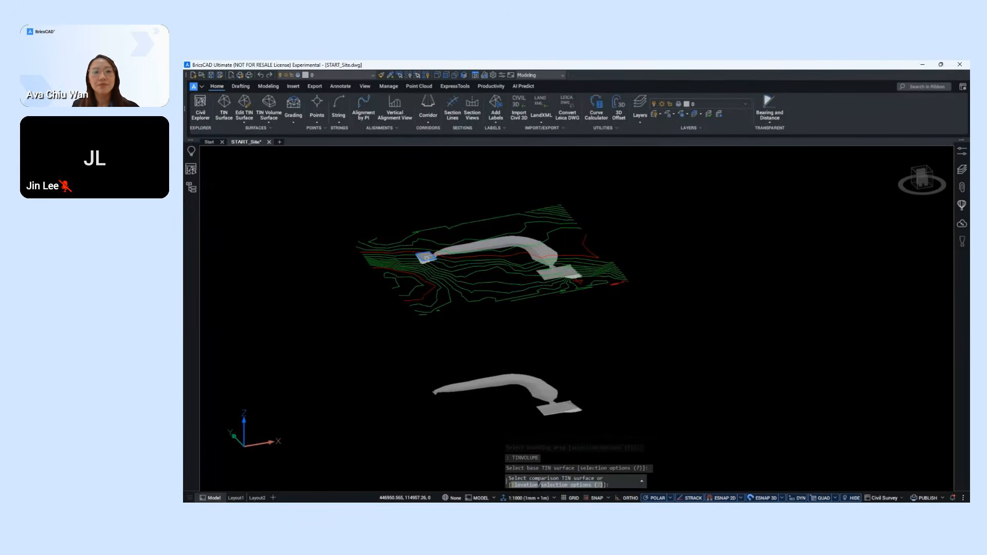
scroll(426, 258, up, 6)
key(Return)
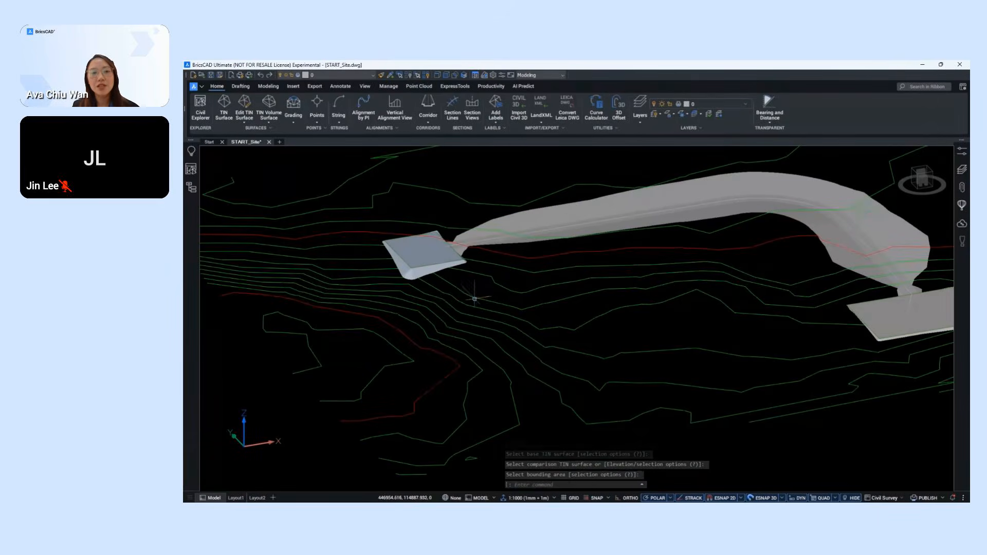
- Show the properties of the larger platform's volume surface, review its cut and fill statistics, and turn off its triangles
scroll(476, 292, down, 6)
scroll(503, 371, up, 3)
middle_drag(509, 376, 593, 315)
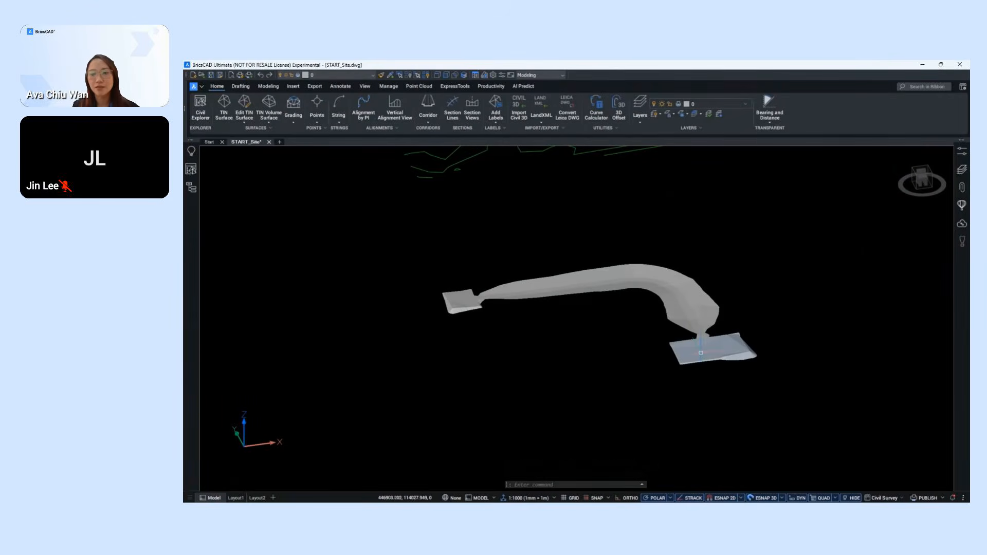
click(960, 171)
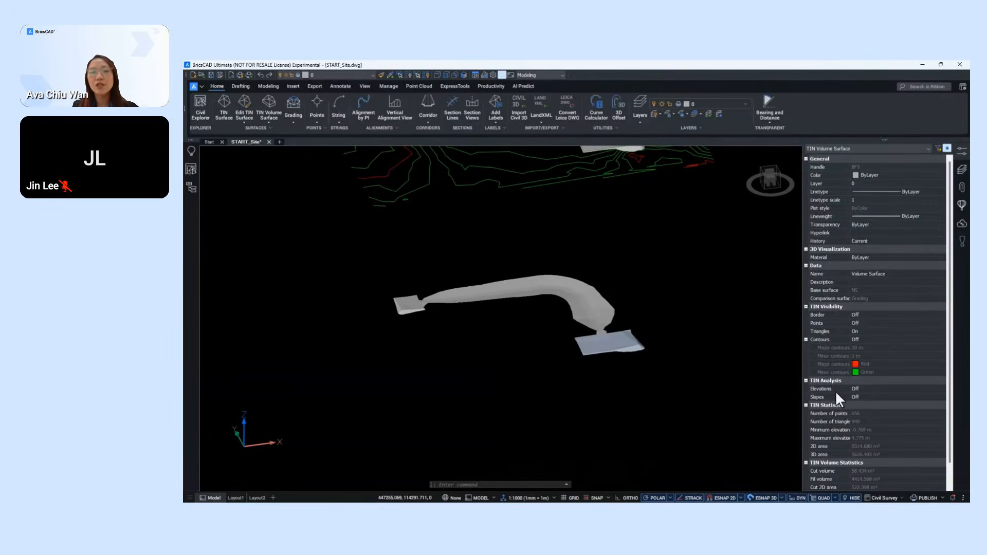
scroll(840, 252, down, 2)
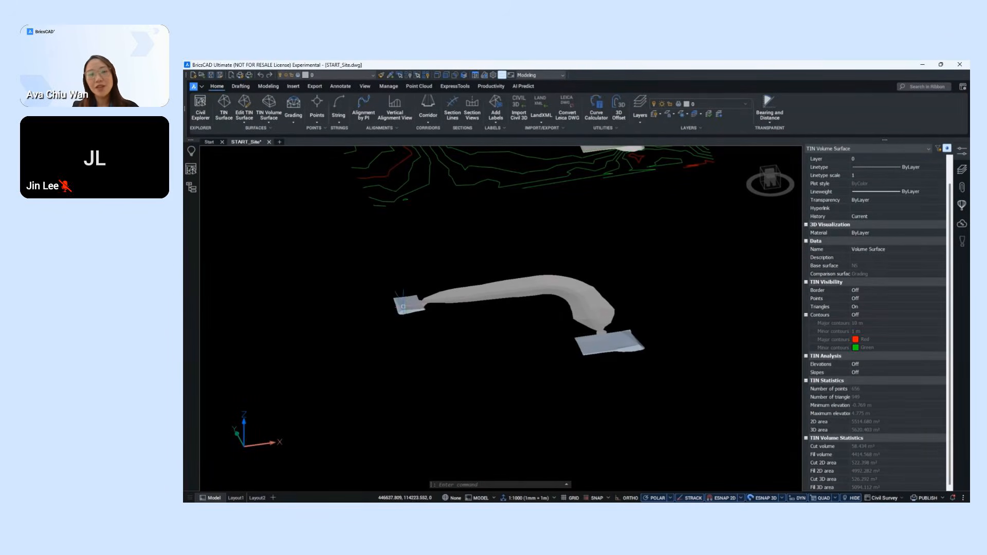
click(871, 307)
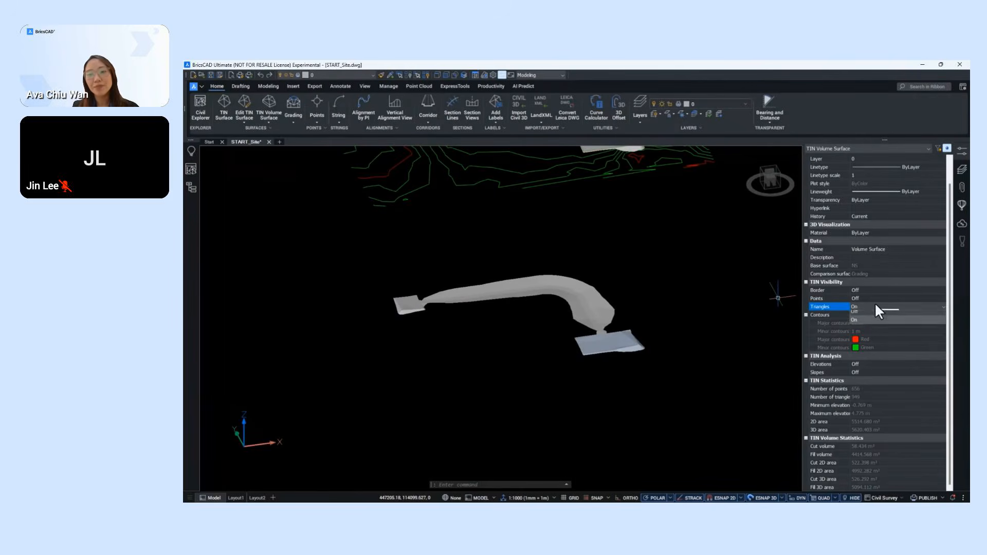
click(873, 322)
- Apply an elevation analysis to the larger platform's volume surface using Range interval with datum, with Greens above and Reds below the datum
click(861, 364)
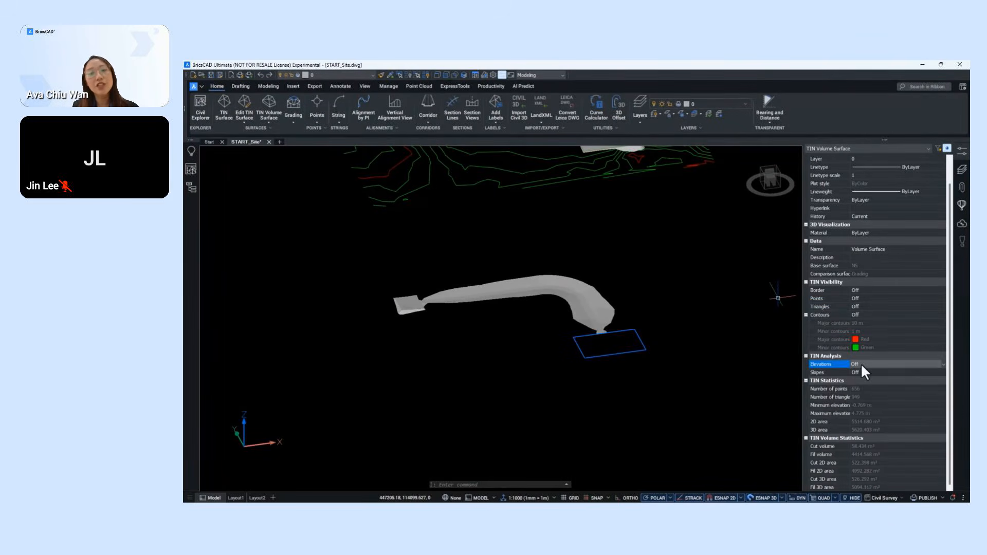
click(861, 364)
click(861, 389)
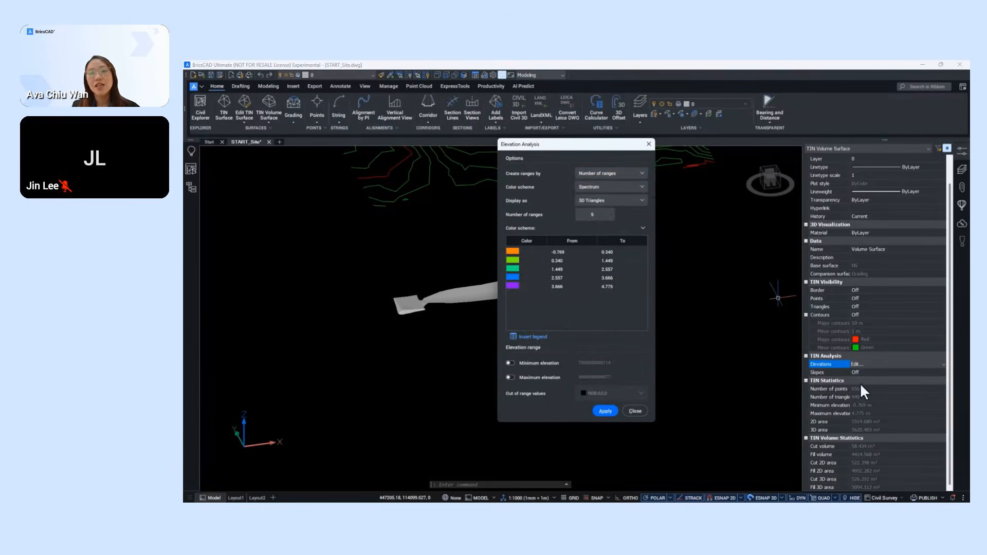
click(633, 171)
click(603, 209)
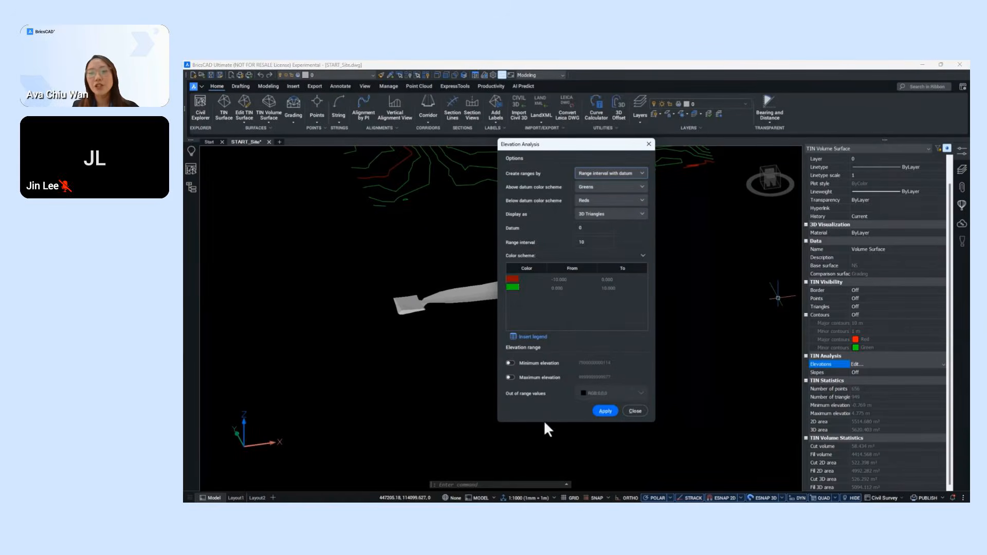
click(612, 412)
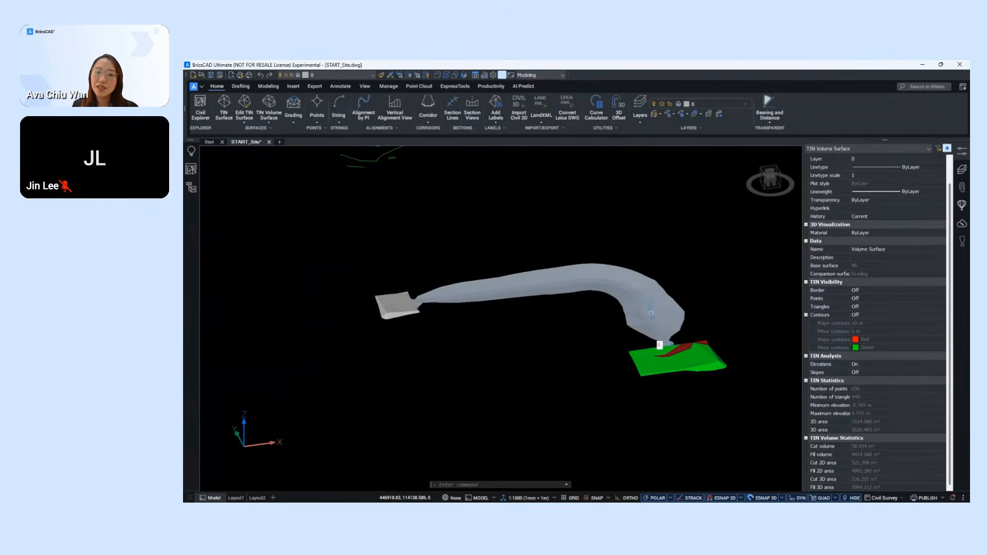
- Select the access road's volume surface alone and turn off its triangles
click(651, 313)
key(Escape)
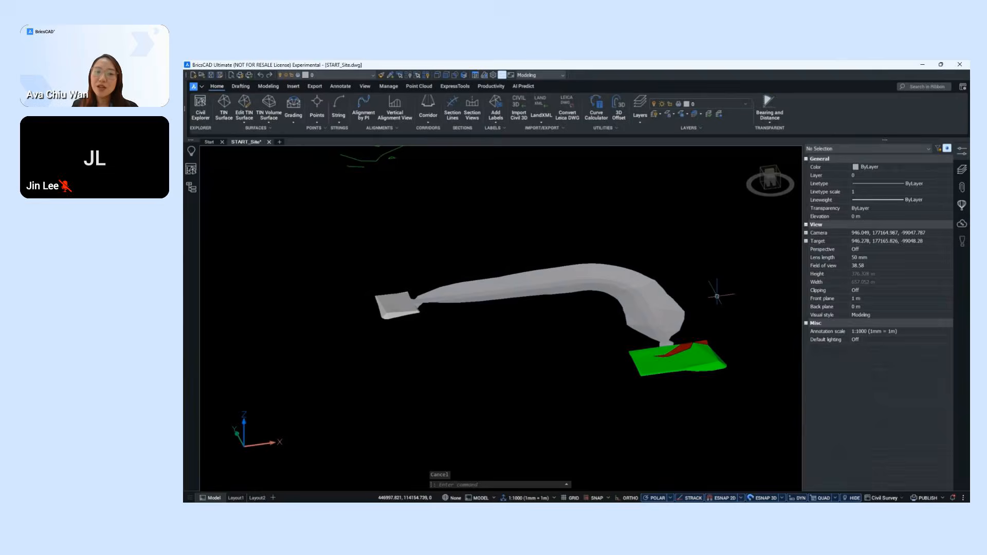
click(660, 294)
click(870, 332)
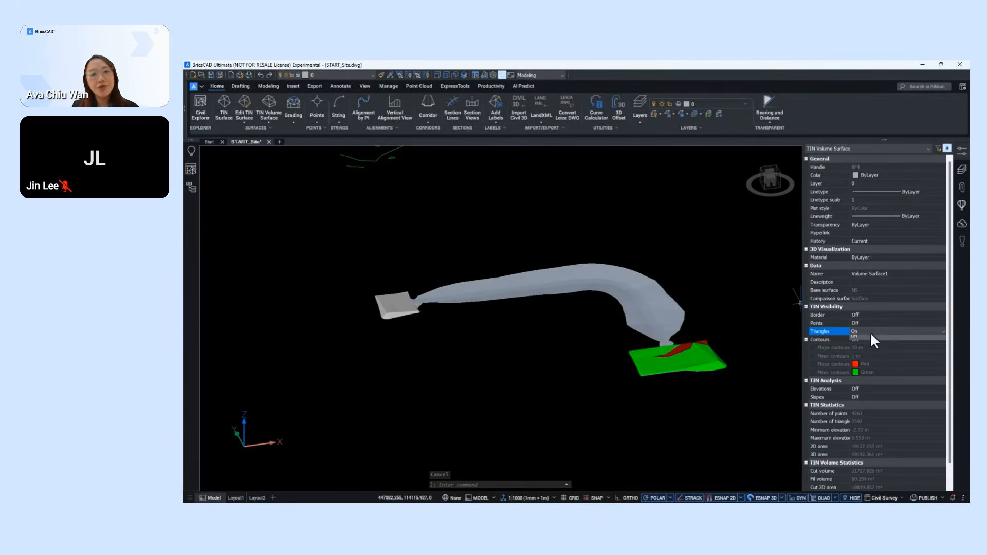
click(869, 341)
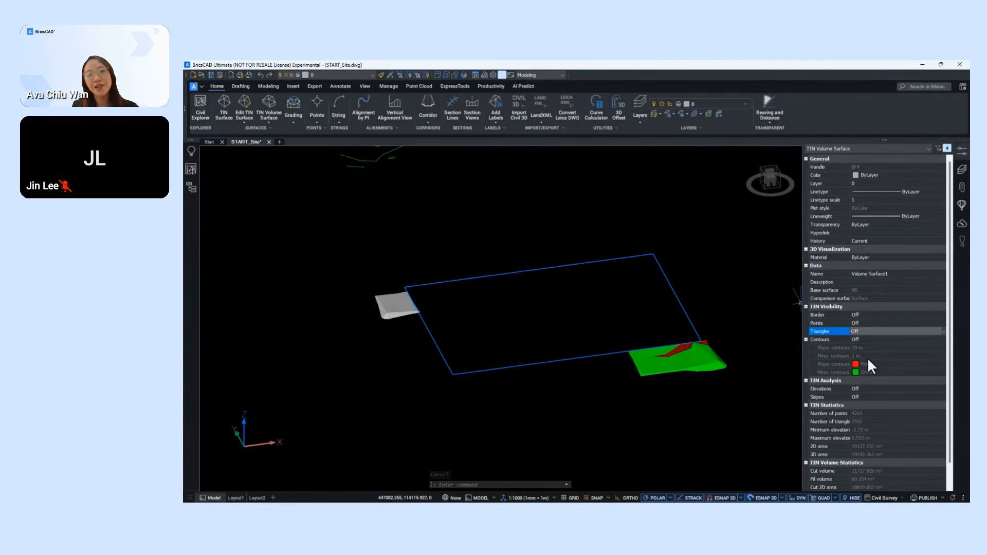
- Apply an elevation analysis to the access road's volume surface using Range interval with datum, with Greens above and Reds below the datum
click(863, 389)
click(858, 411)
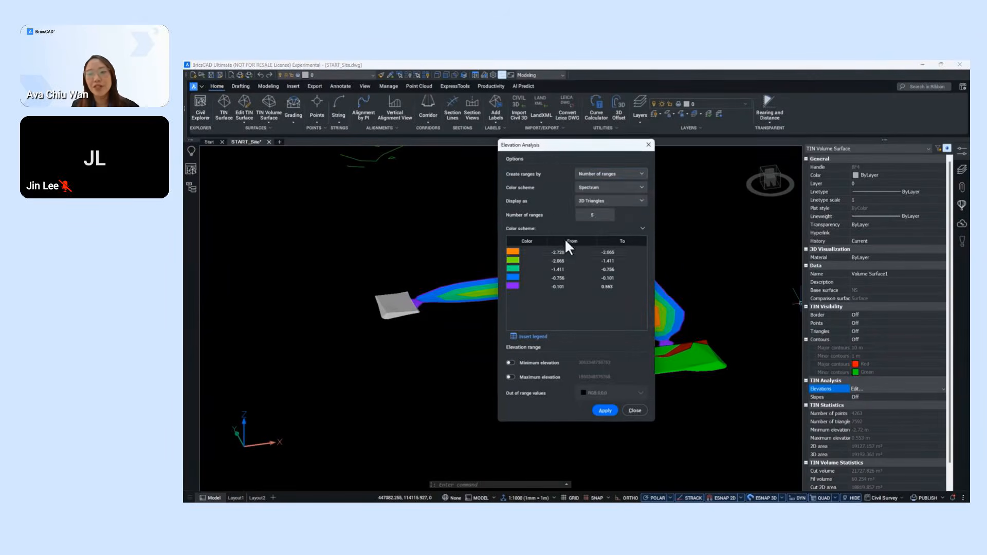
click(591, 173)
click(590, 192)
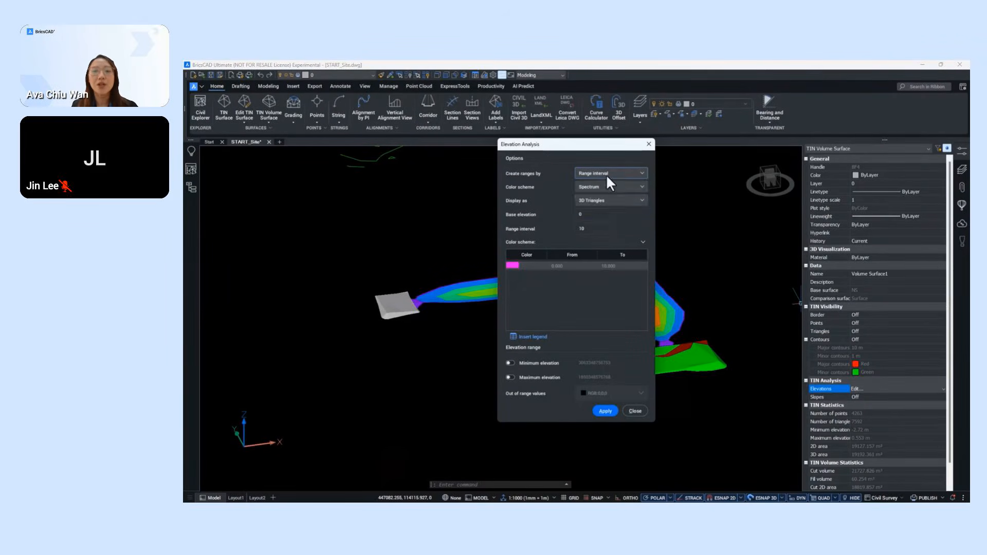
click(607, 177)
click(604, 207)
click(605, 411)
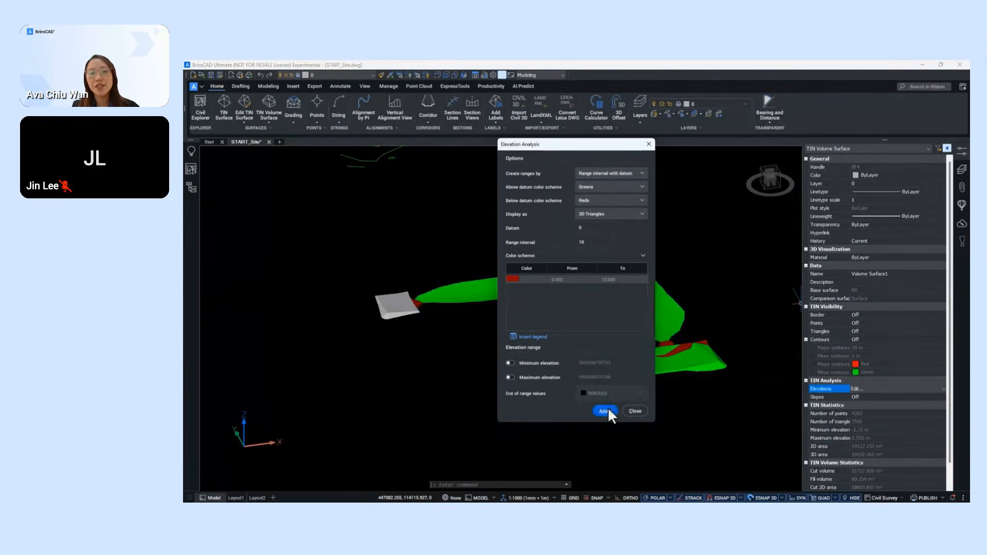
- Close the road surface's elevation analysis, then select the smaller platform's volume surface and turn off its triangles
click(636, 411)
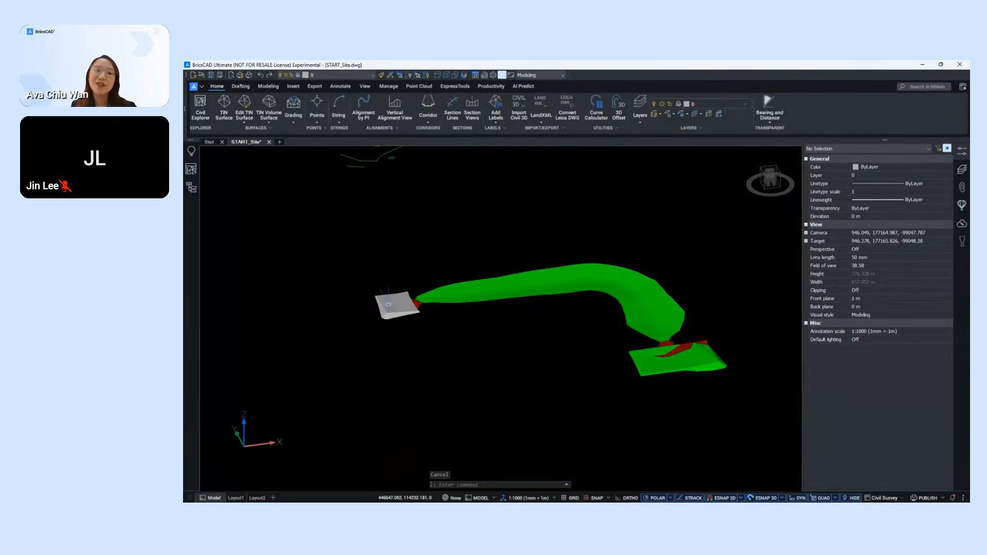
click(389, 304)
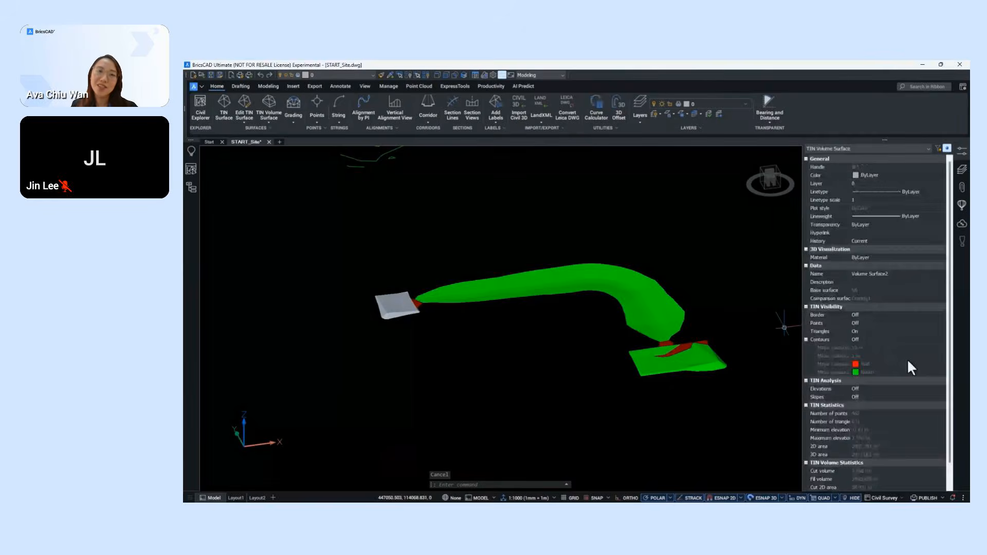
click(883, 333)
click(873, 345)
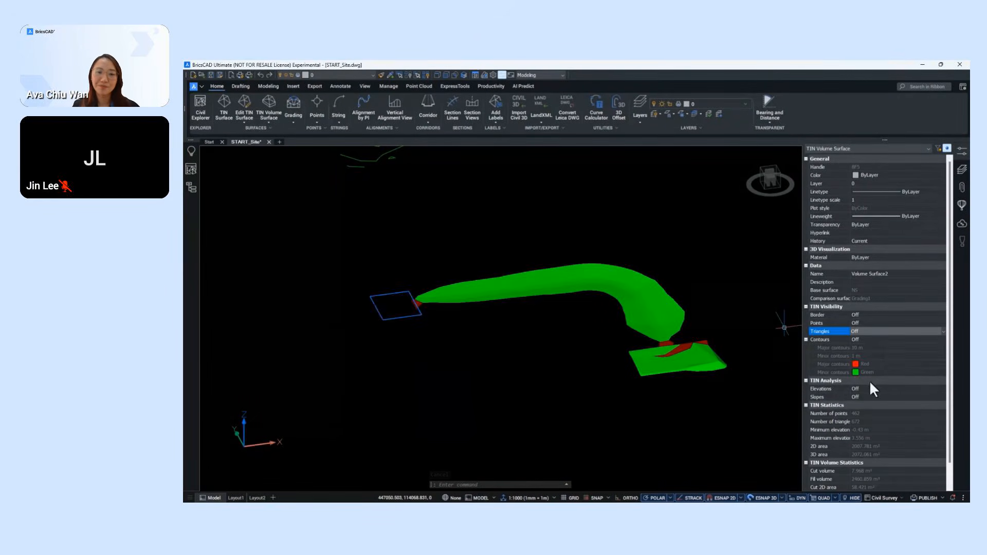
- Apply an elevation analysis to the smaller platform's volume surface using Range interval with datum, with Greens above and Reds below the datum
click(862, 388)
click(862, 388)
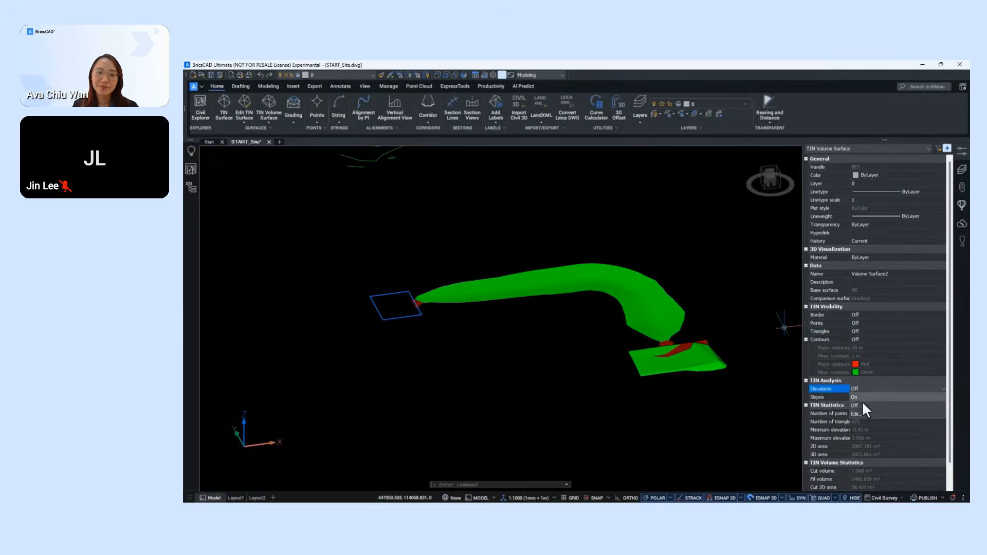
click(861, 414)
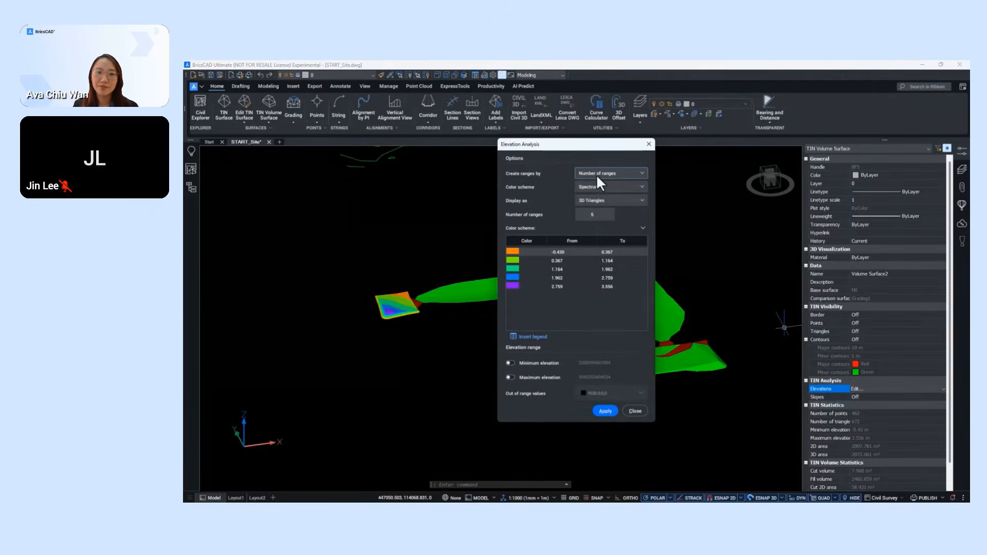
click(596, 174)
click(601, 207)
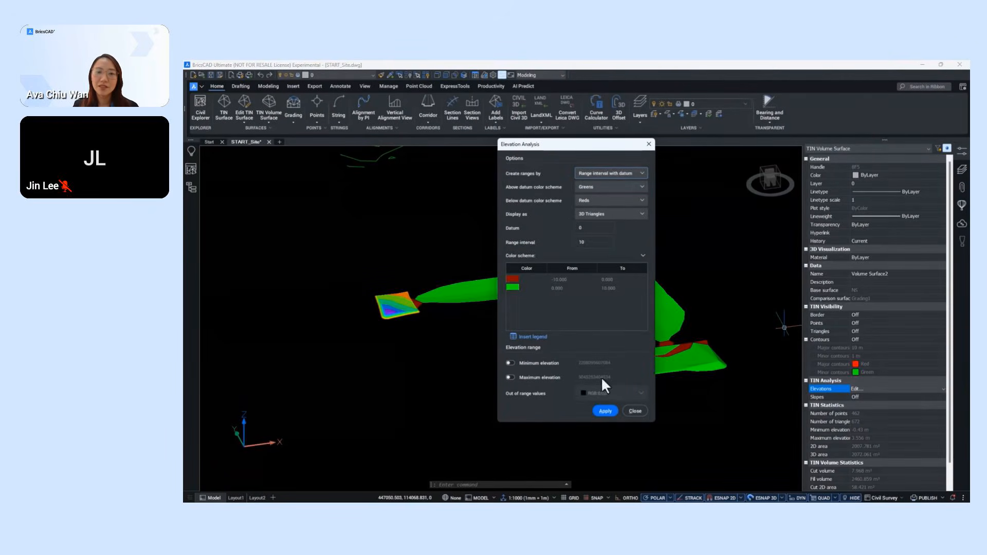
click(604, 411)
click(628, 411)
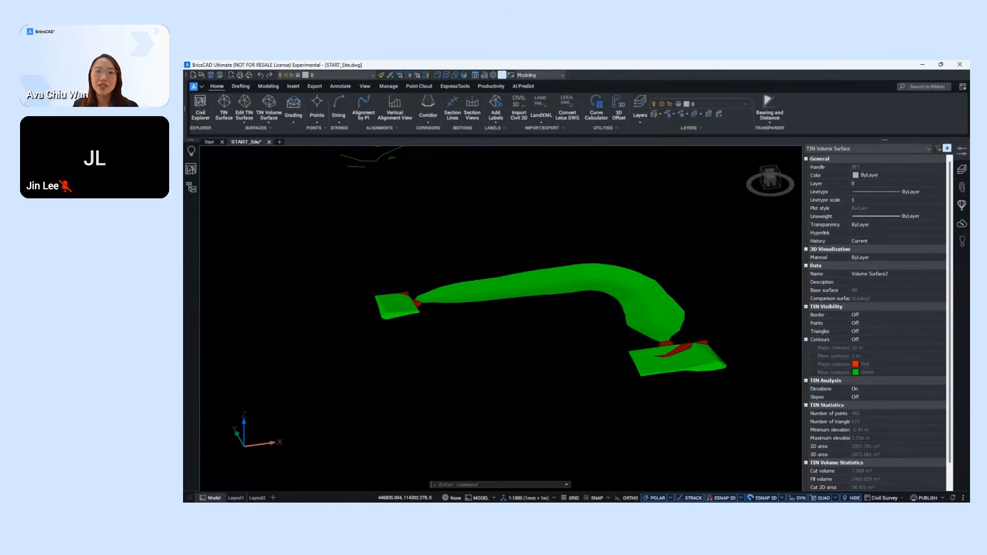
- Review the cut and fill volume statistics of the access road's volume surface, then deselect it and hide the properties
middle_drag(541, 305, 487, 253)
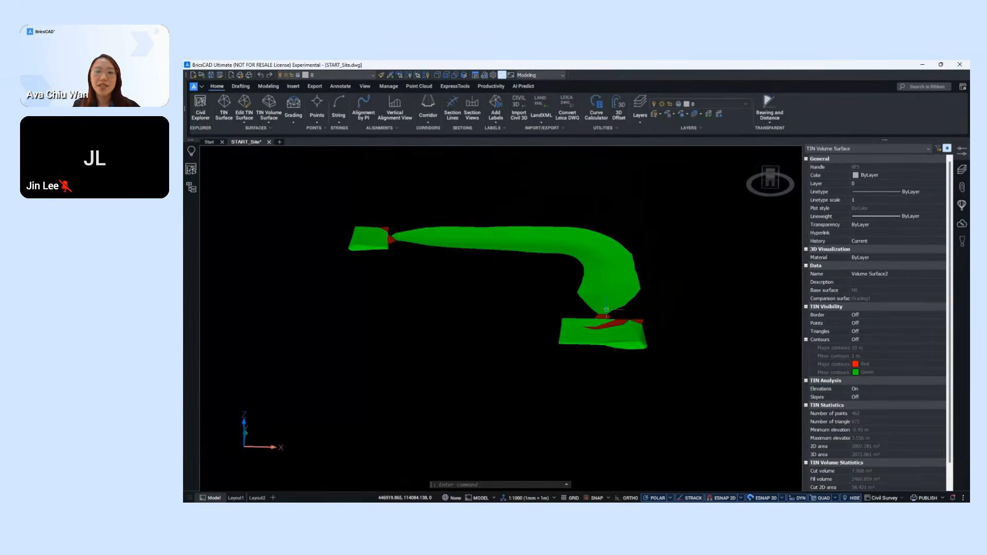
scroll(609, 264, up, 2)
scroll(912, 451, down, 2)
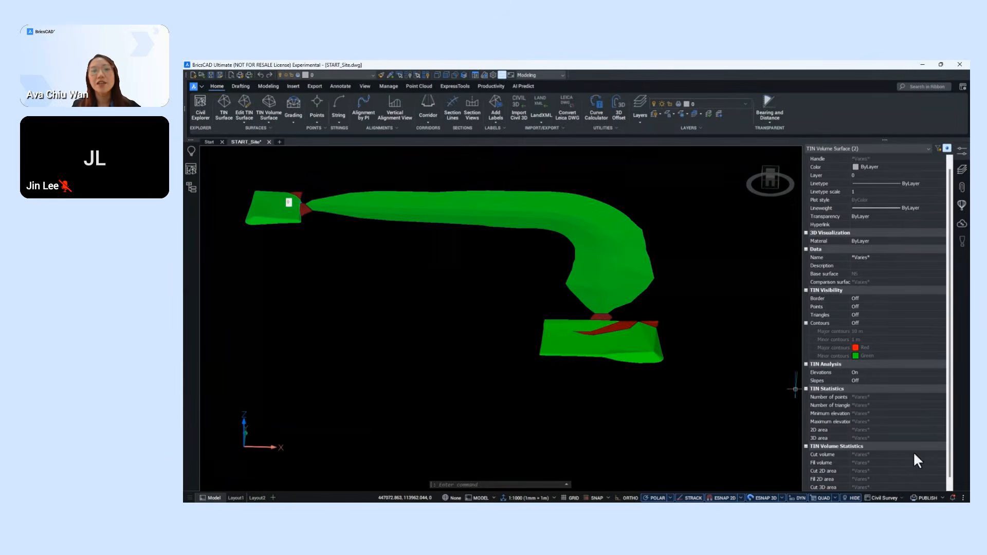
key(Escape)
click(634, 264)
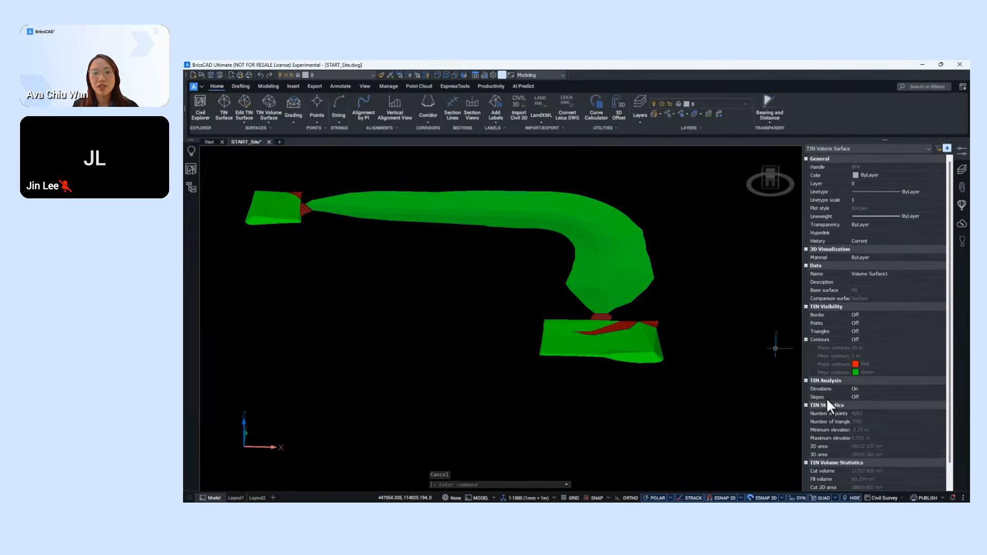
scroll(929, 454, down, 2)
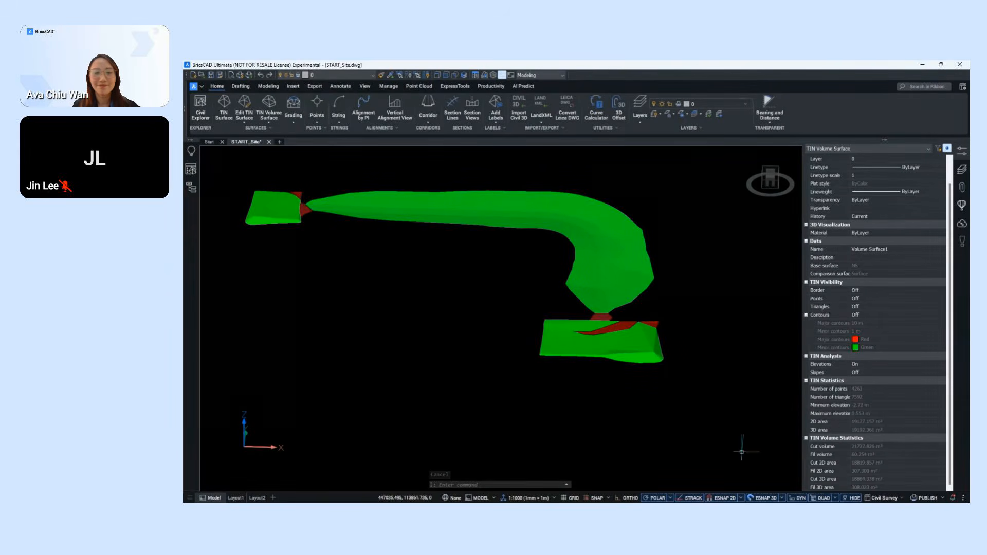
key(Escape)
click(962, 152)
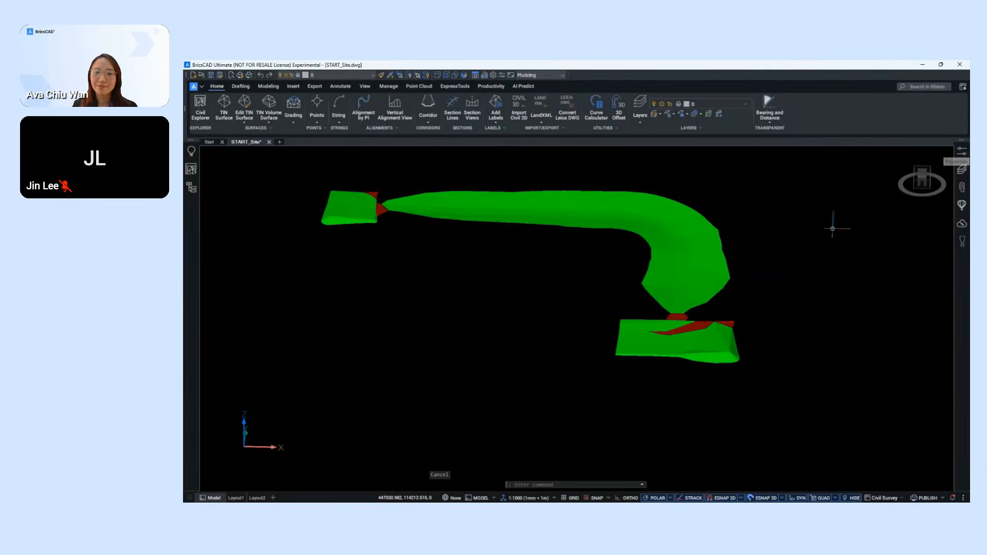
- Create section line group SG-String-1 from the access road's string, with all surfaces and strings as data sources
scroll(830, 229, down, 3)
middle_drag(821, 229, 646, 249)
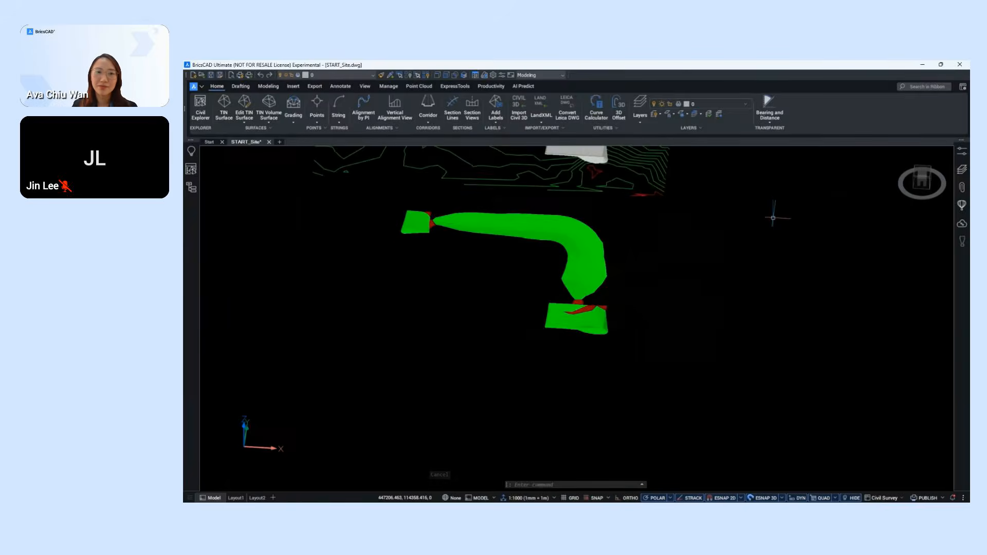
scroll(773, 214, down, 2)
middle_drag(776, 214, 602, 266)
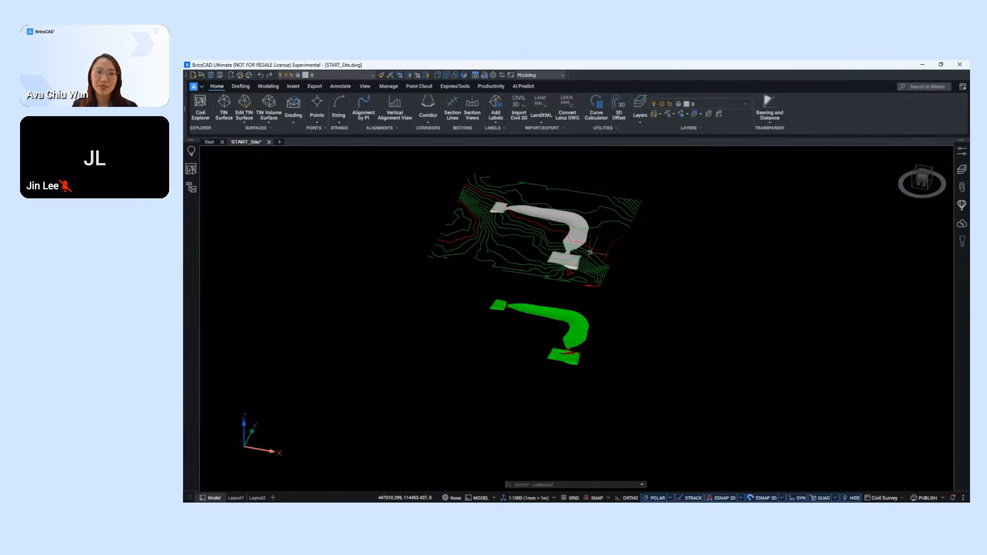
click(454, 107)
scroll(560, 257, up, 5)
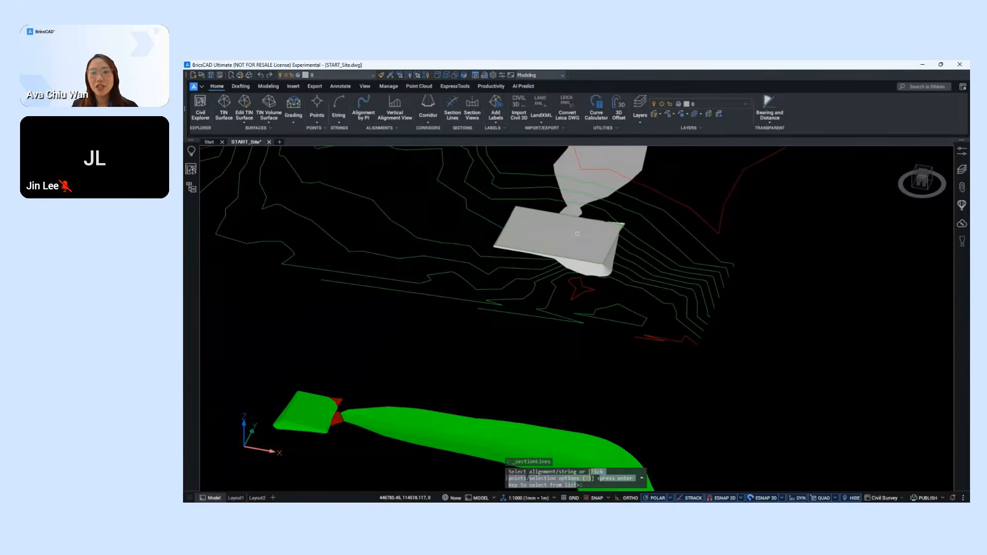
click(564, 239)
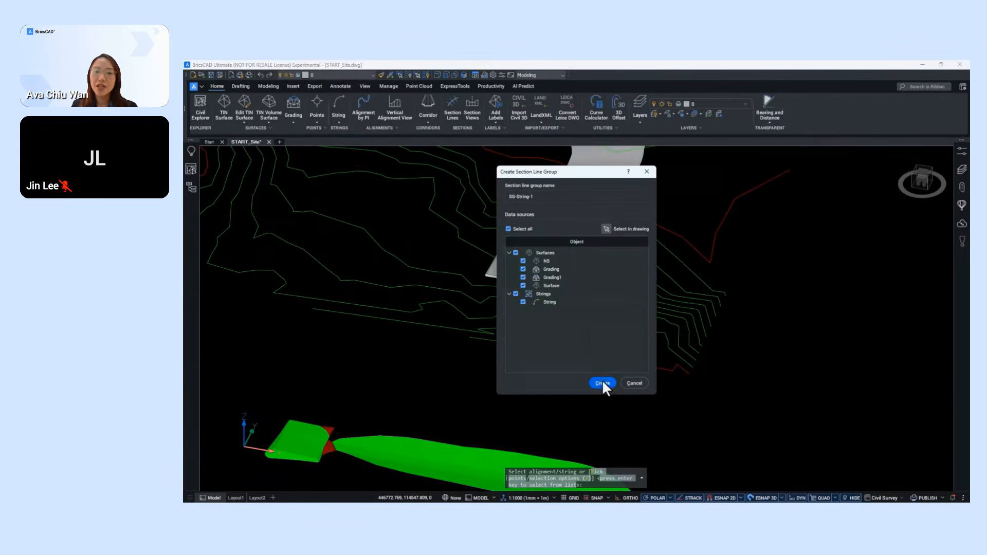
click(603, 383)
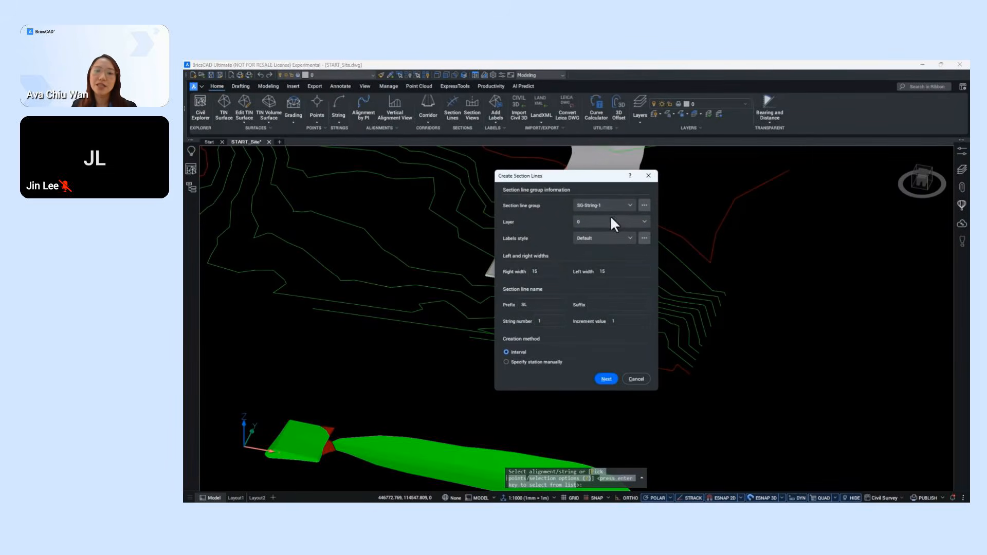
- Create interval section lines along the full road string, with 15 left and right widths and increments of 20 along tangents and curves
click(606, 380)
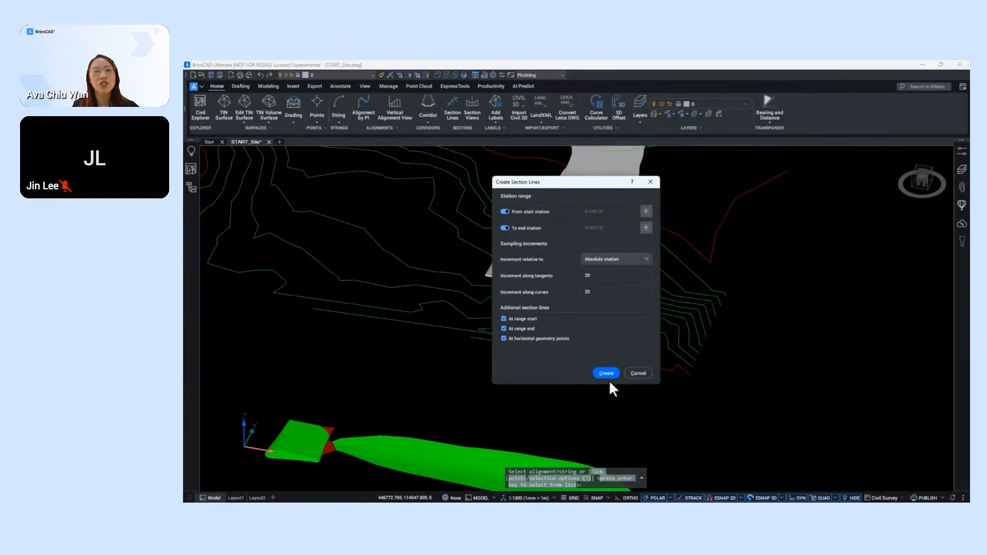
click(607, 373)
scroll(568, 247, down, 3)
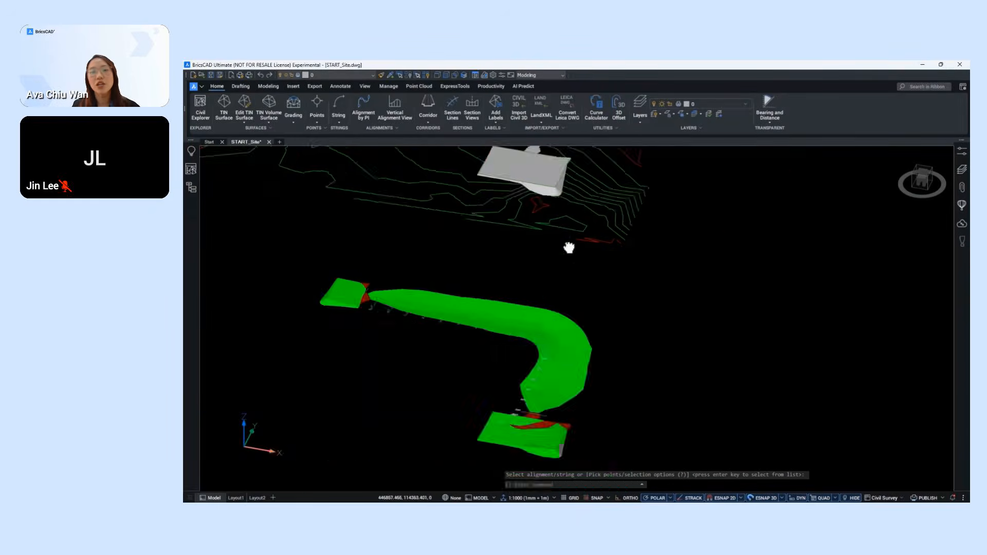
middle_drag(568, 247, 560, 205)
scroll(503, 334, up, 3)
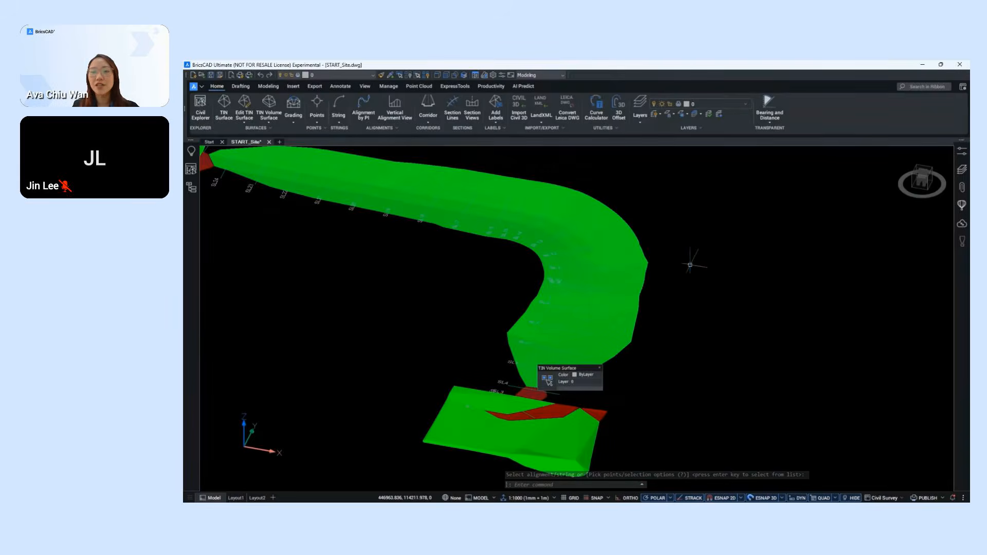
- Start creating section views for section line group SG-String-1 and assign them to the Section layer
scroll(679, 267, down, 3)
middle_drag(678, 267, 397, 383)
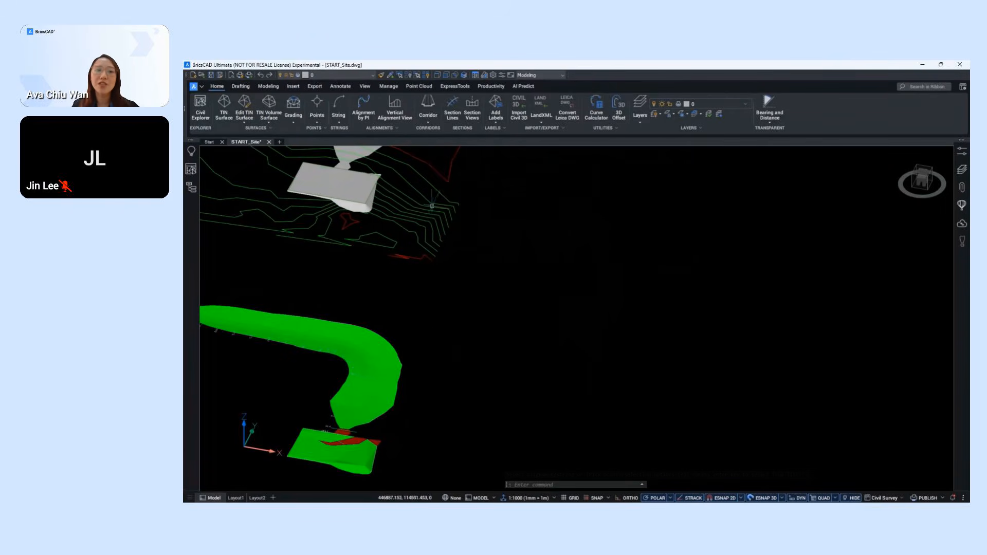
click(469, 107)
key(Return)
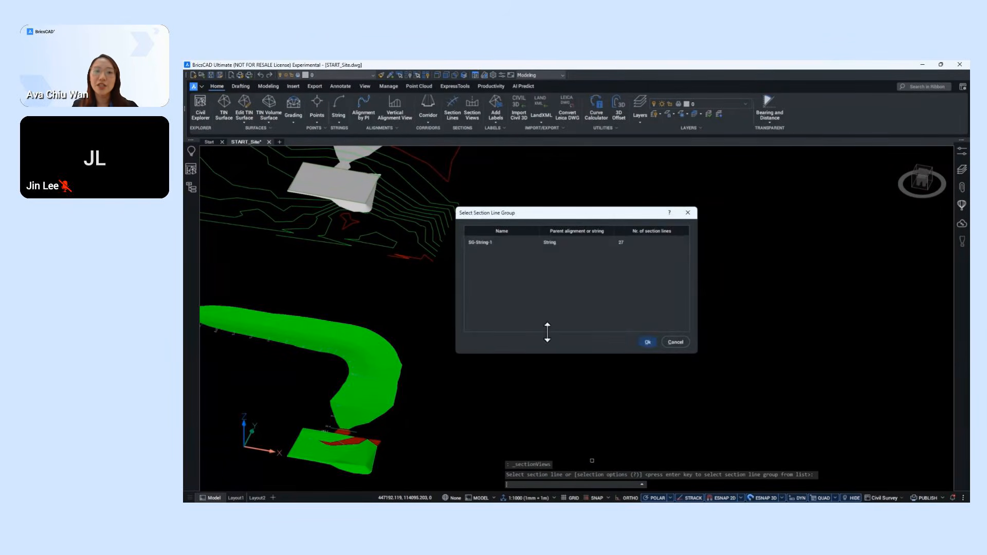
click(561, 242)
click(648, 342)
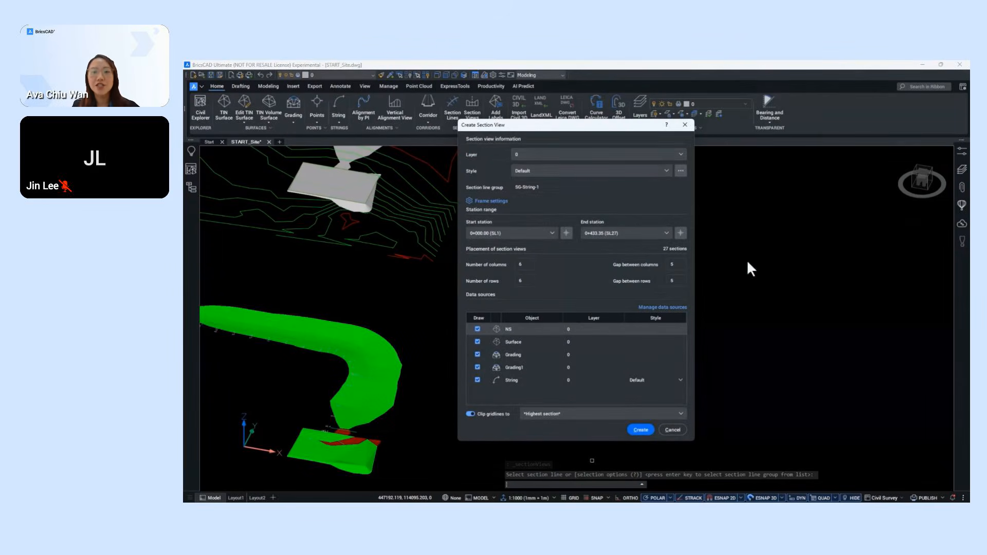
click(562, 155)
scroll(578, 177, down, 3)
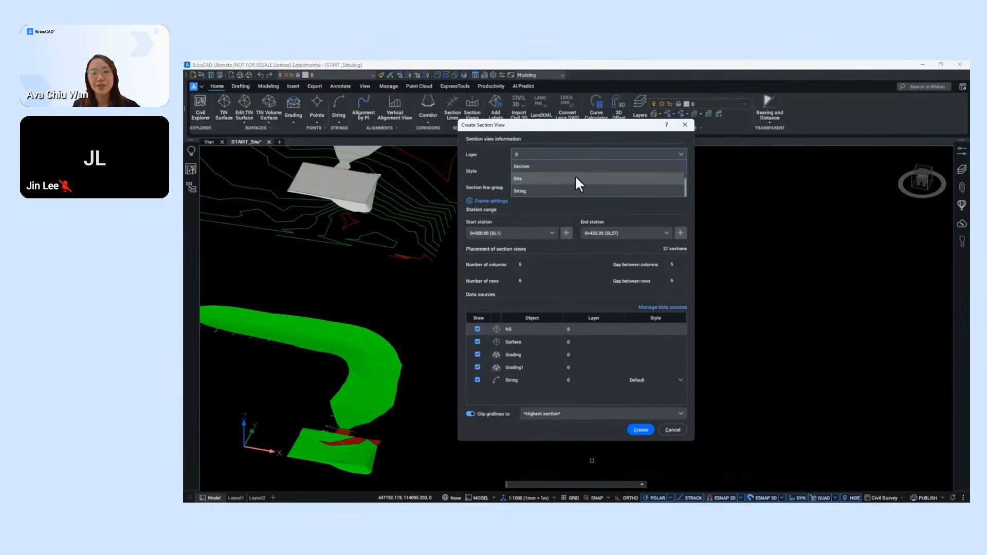
click(577, 167)
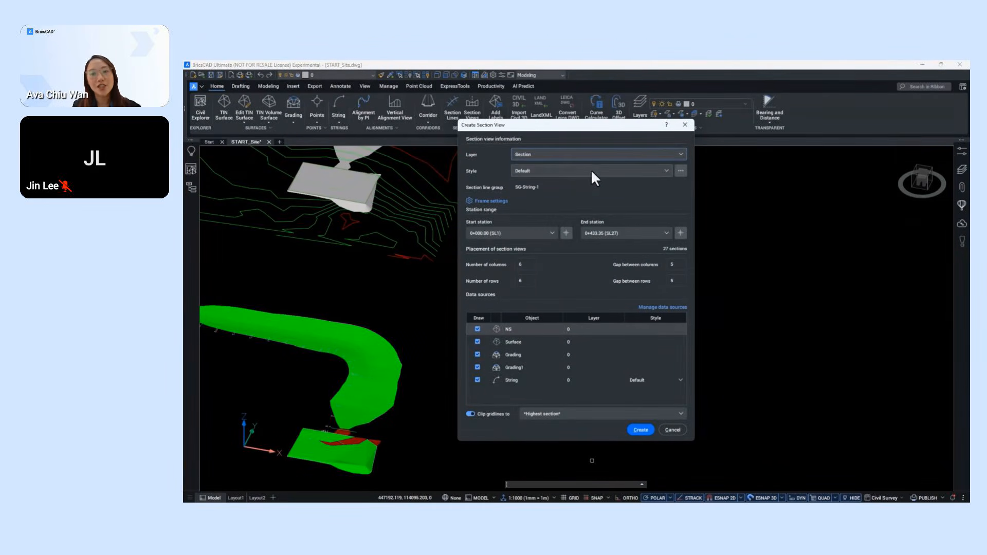
- Duplicate the Default section view style and name the copy Section View Style
click(680, 170)
click(620, 243)
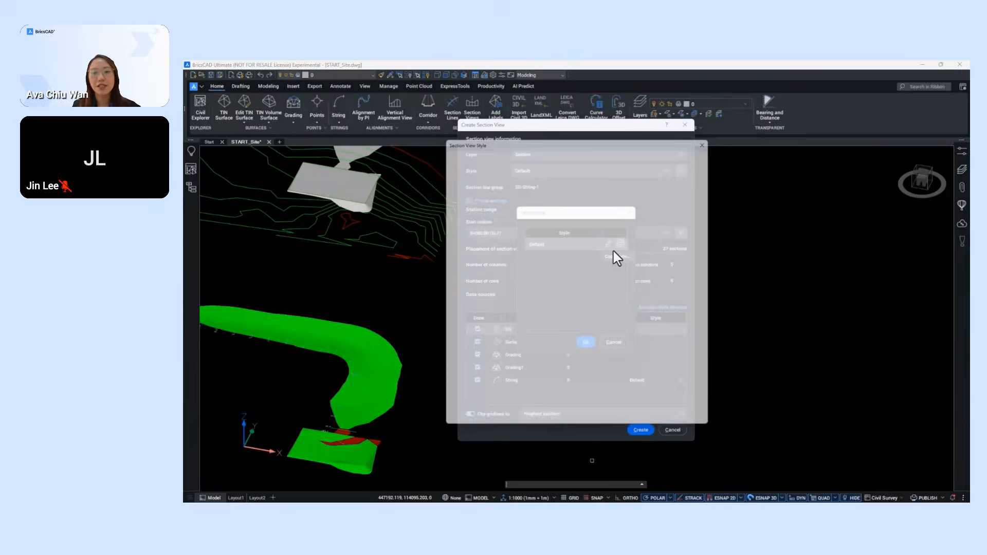
double_click(495, 189)
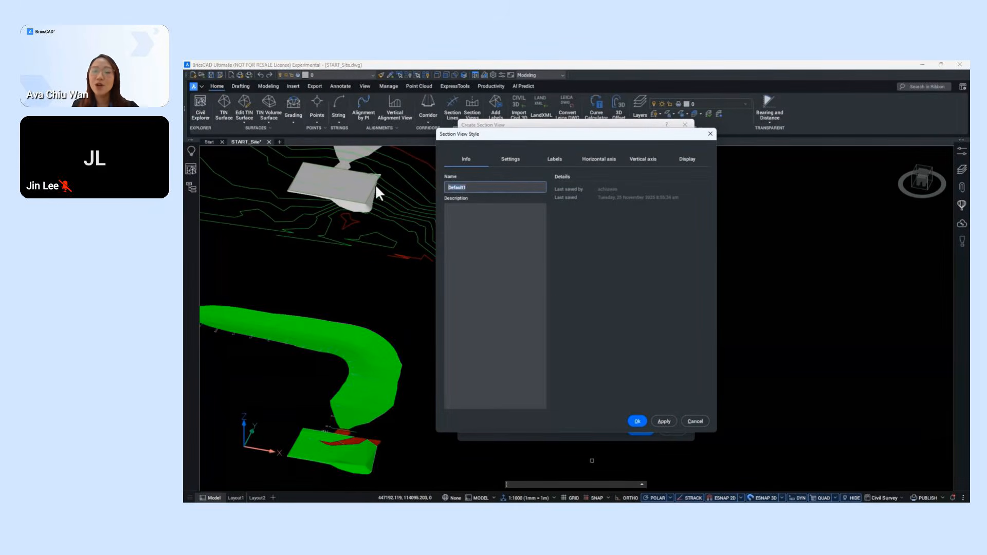
text(se)
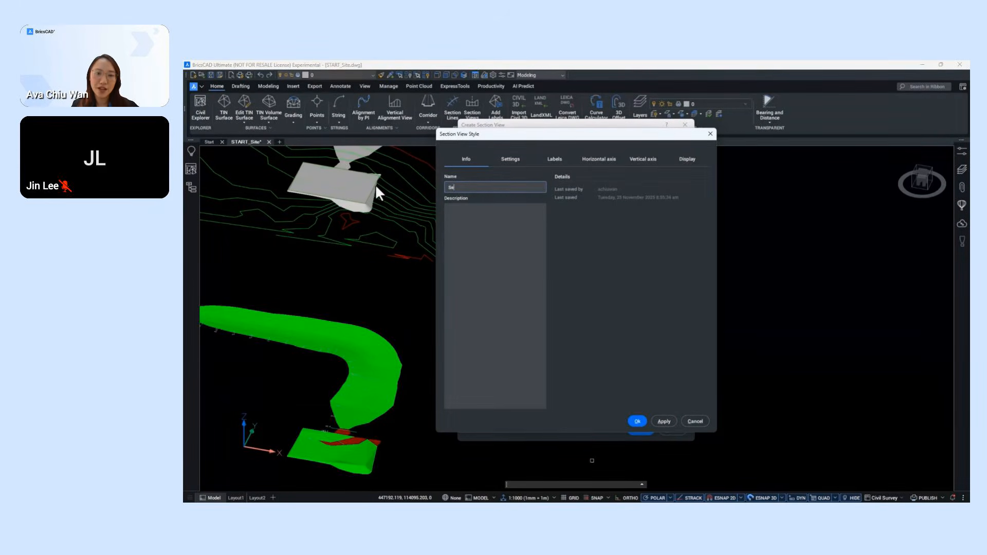
text(ctio)
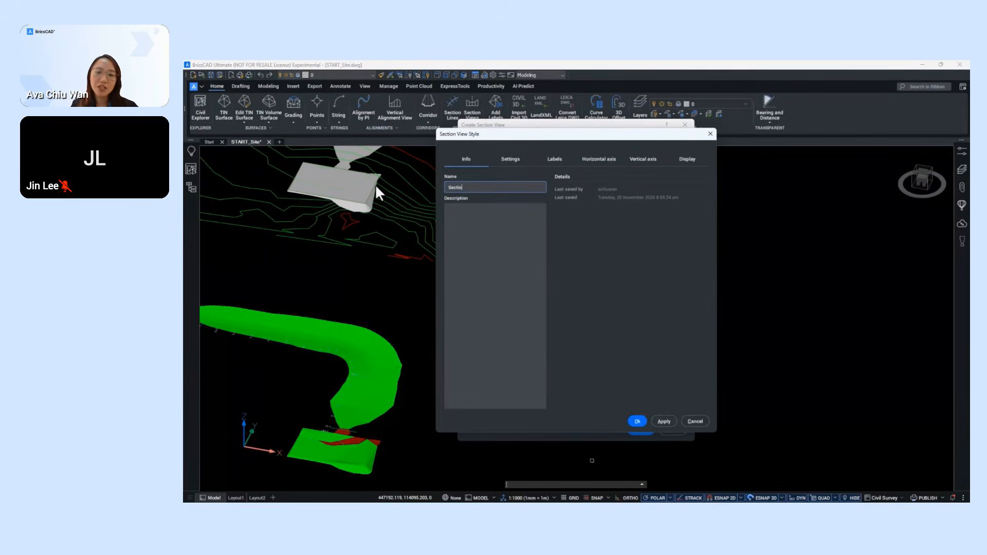
text(n View Style)
- Set the style's Title label to a text height of 1.5 mm and a Y offset of 2 mm
click(524, 160)
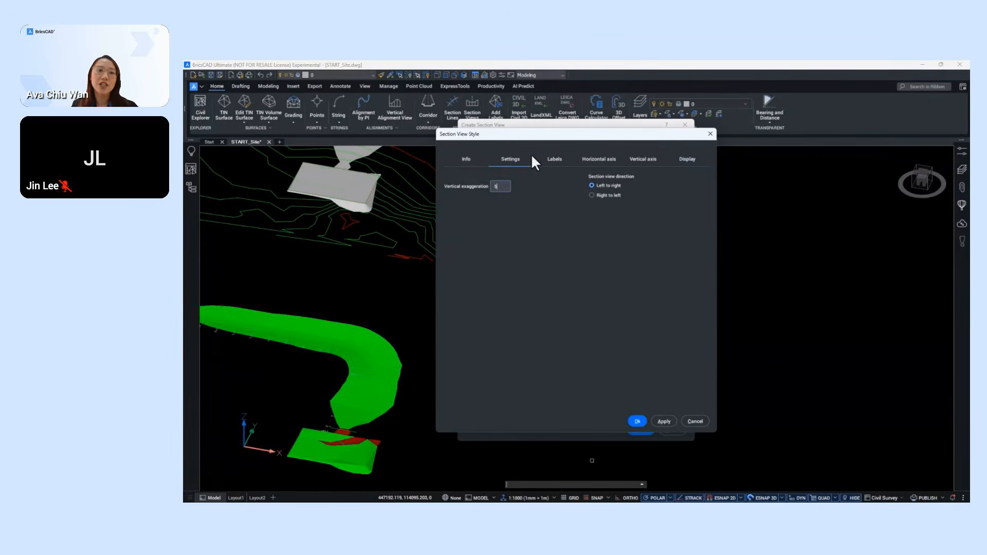
click(554, 160)
double_click(650, 336)
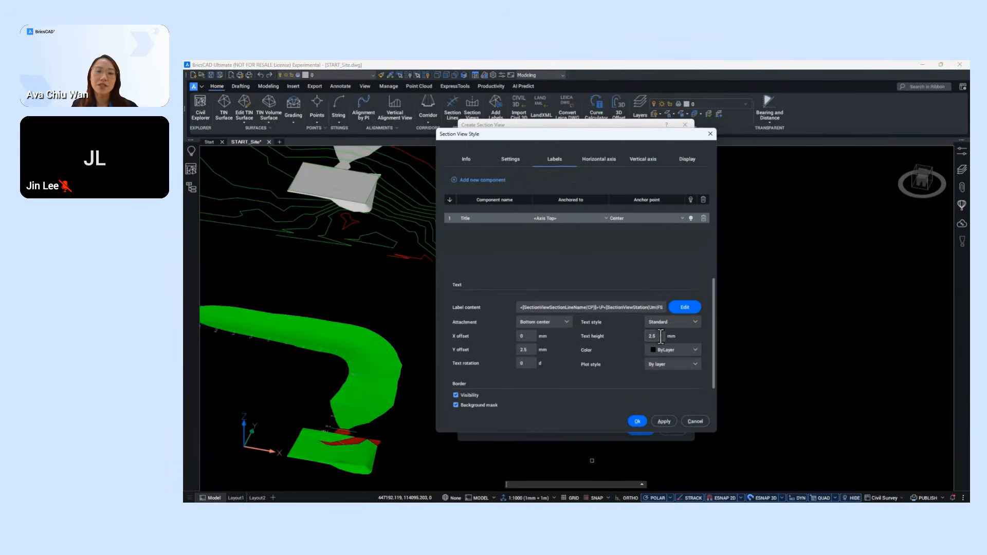
text(1.5)
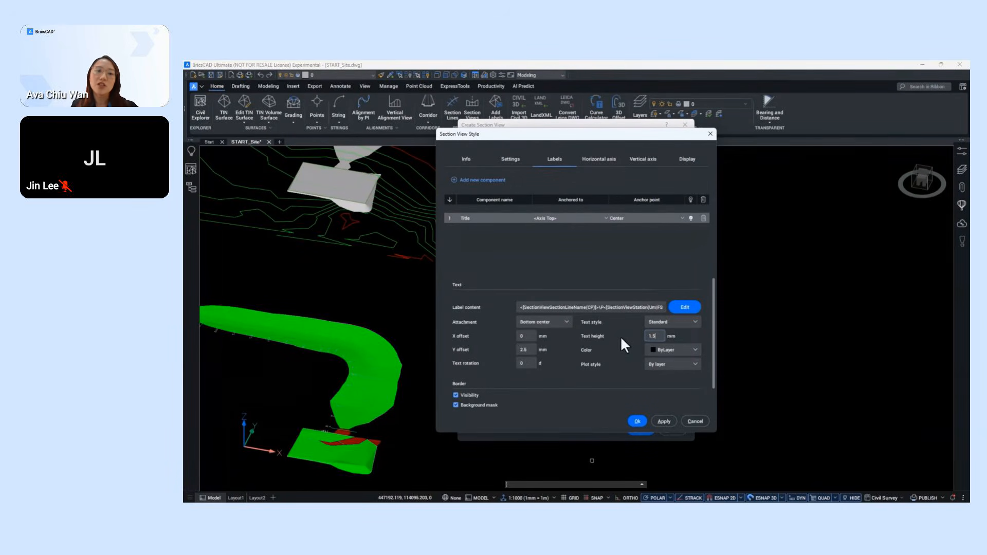
double_click(525, 350)
text(2)
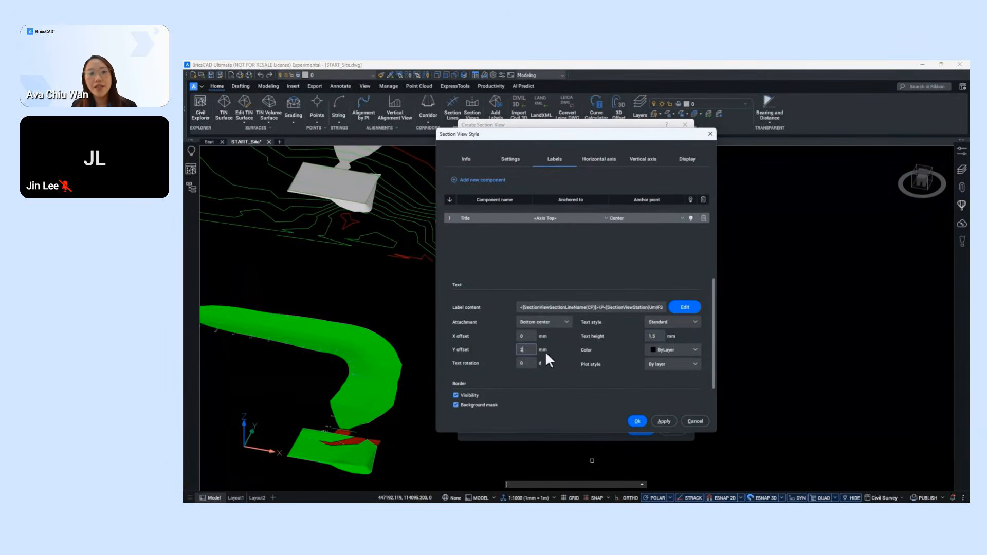
- Examine which properties can be added to the Title label's content
click(685, 307)
click(393, 248)
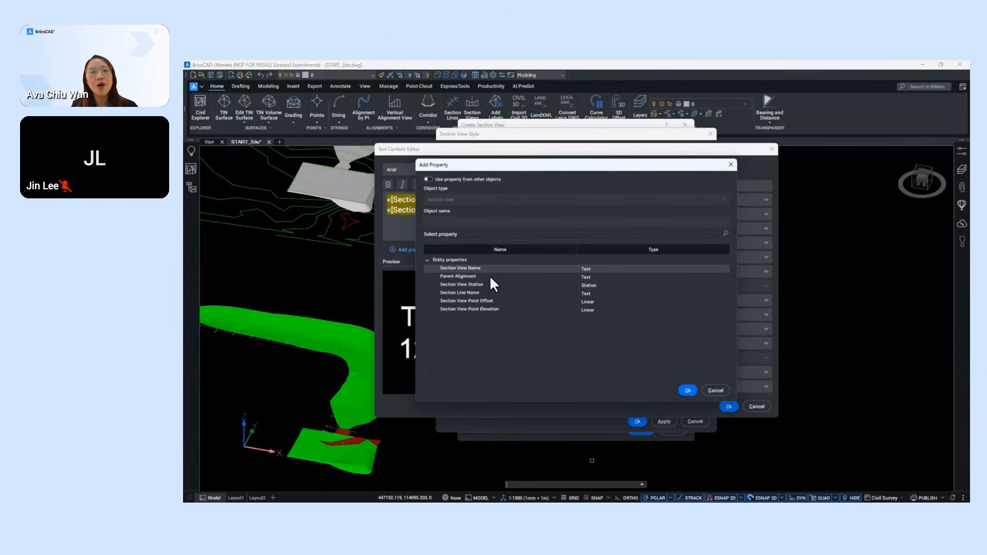
click(714, 390)
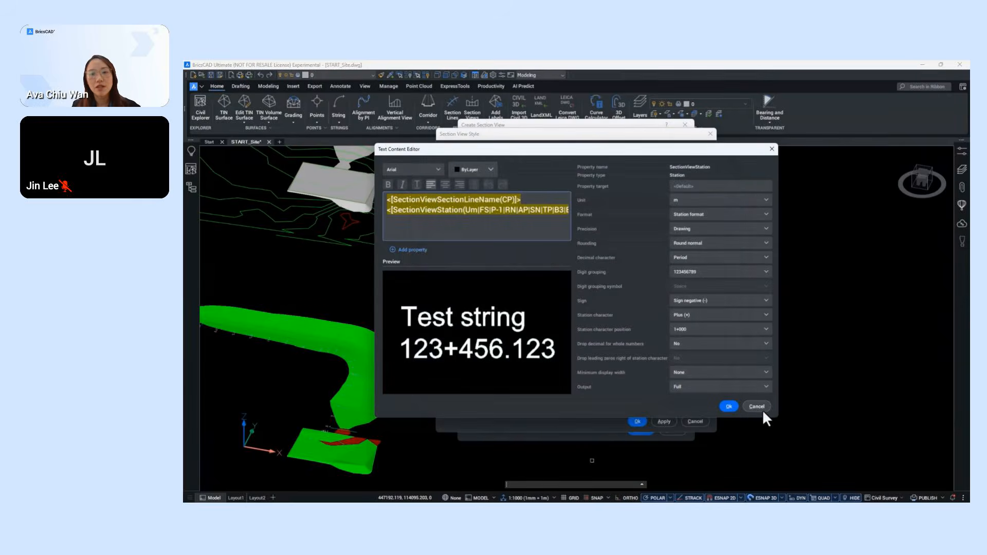
click(760, 407)
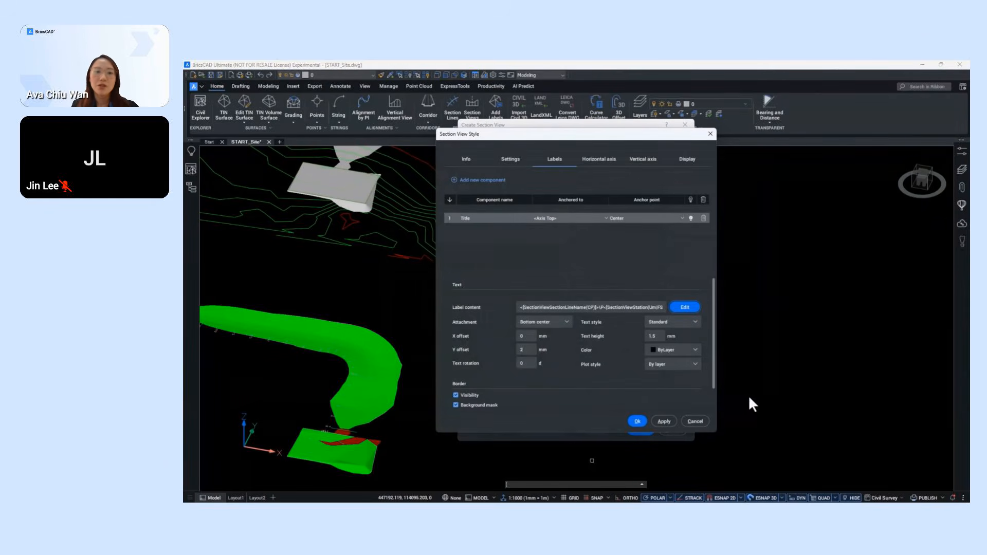
- Set the horizontal axis minor interval to 2 m and major label text height to 1 mm, and edit the minor label text height
click(591, 160)
text(2)
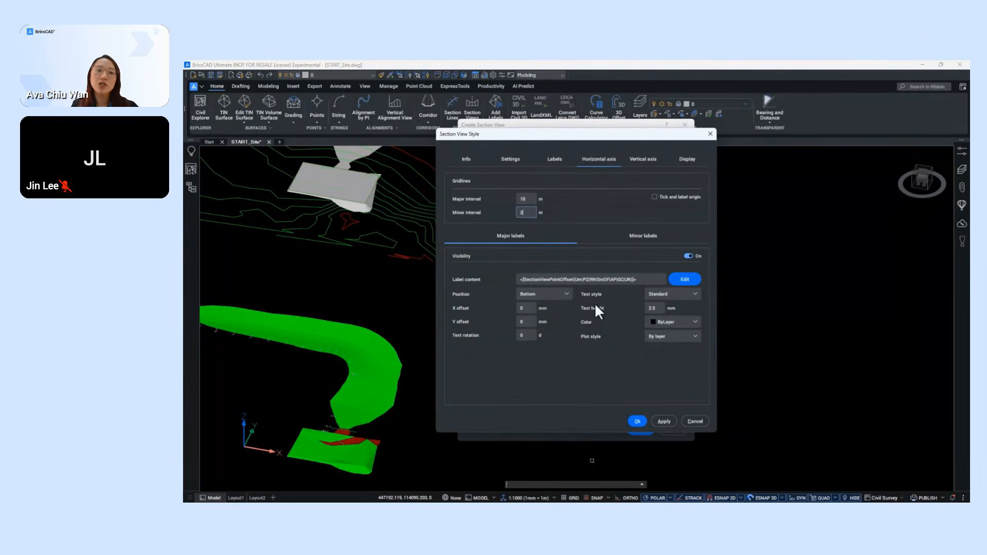
double_click(651, 308)
text(1)
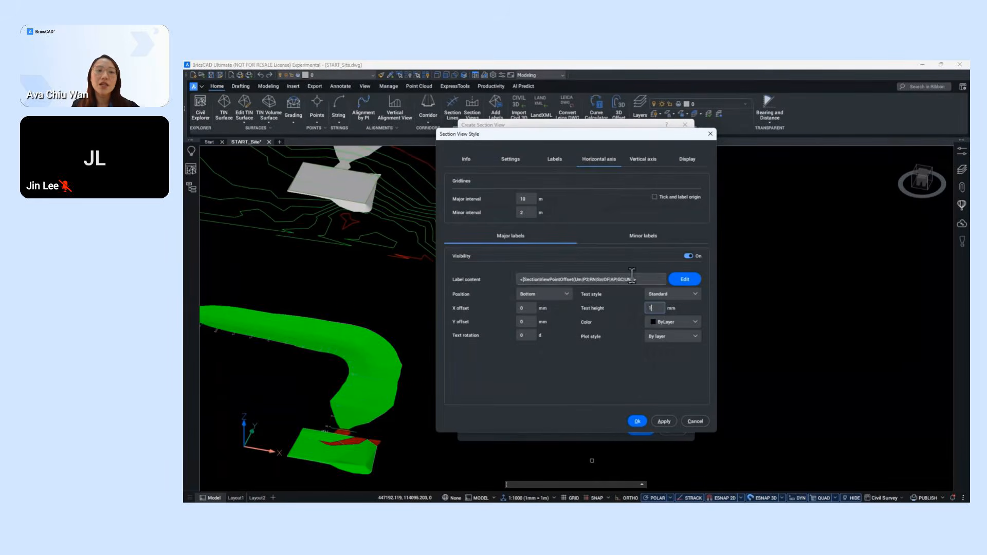
click(636, 239)
double_click(651, 308)
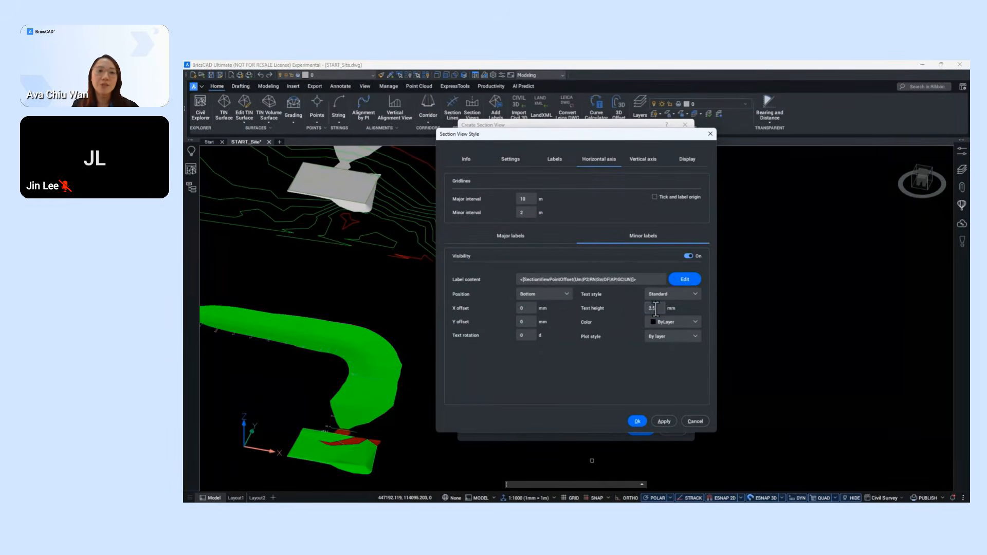
- Set the vertical axis minor interval to 2 m and its major label text height to 0.8 mm
click(643, 159)
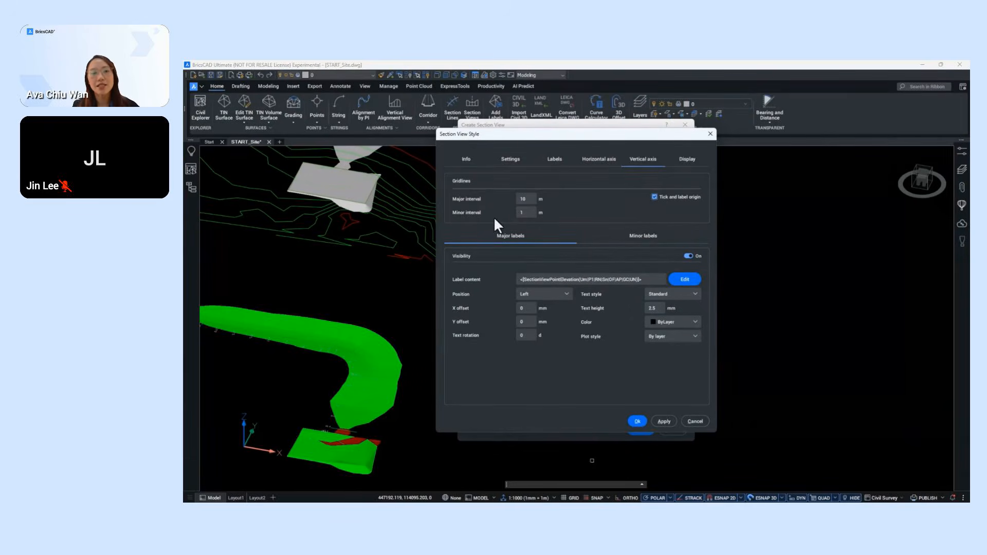
click(655, 197)
double_click(524, 213)
key(BackSpace)
double_click(651, 308)
text(0.8)
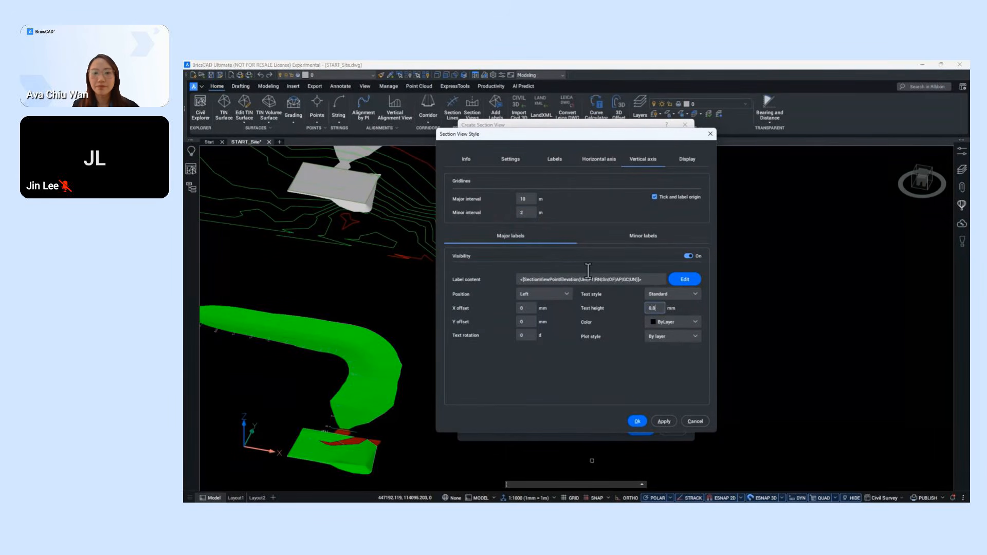
- Set the text height of the vertical axis minor labels to 0.5 mm
click(643, 236)
double_click(658, 308)
key(BackSpace)
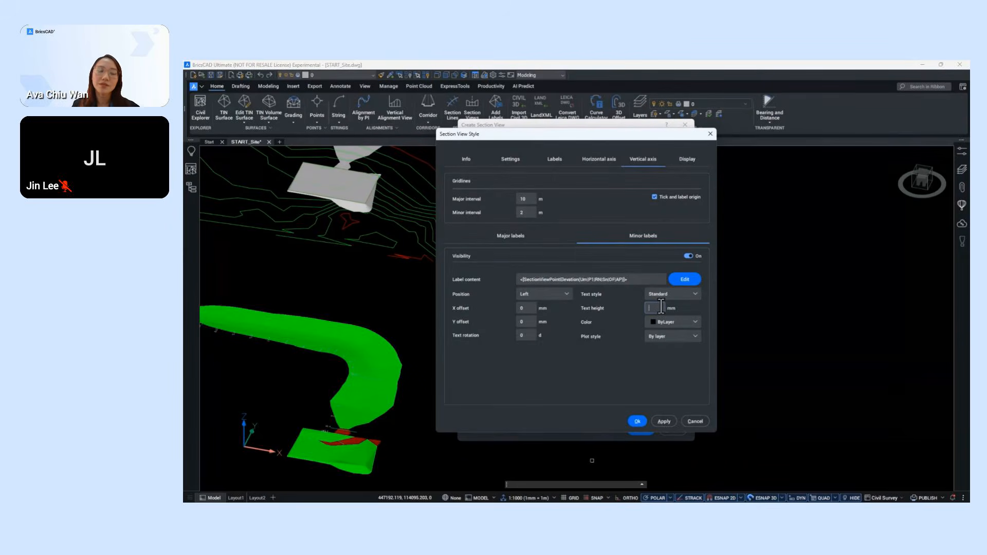
text(0.5)
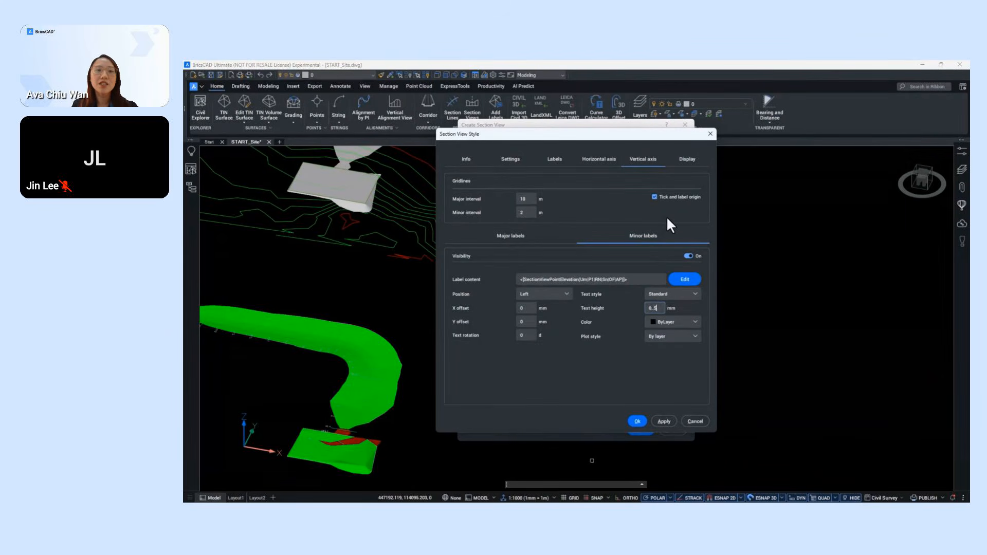
- Set the display color of the major and minor horizontal gridlines to index color 252
click(686, 160)
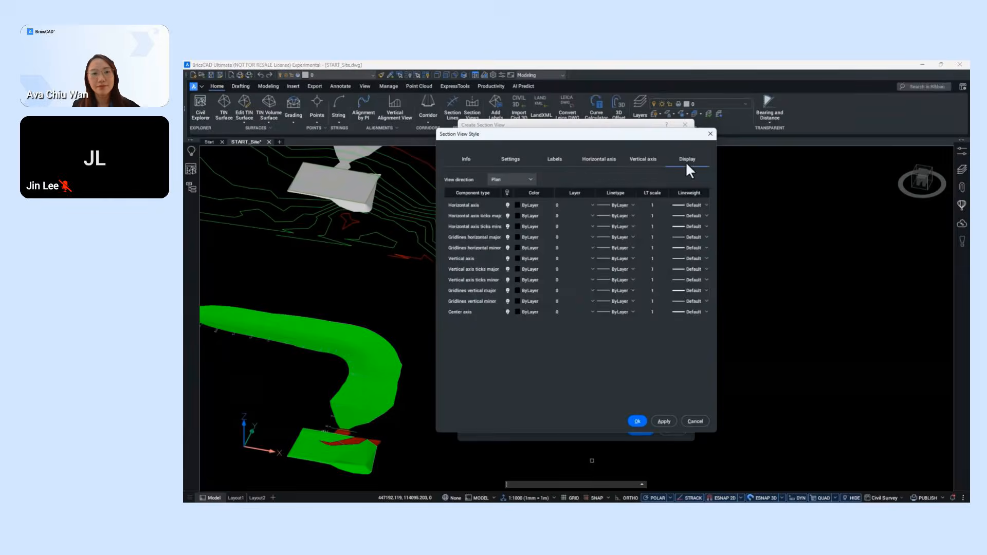
click(516, 236)
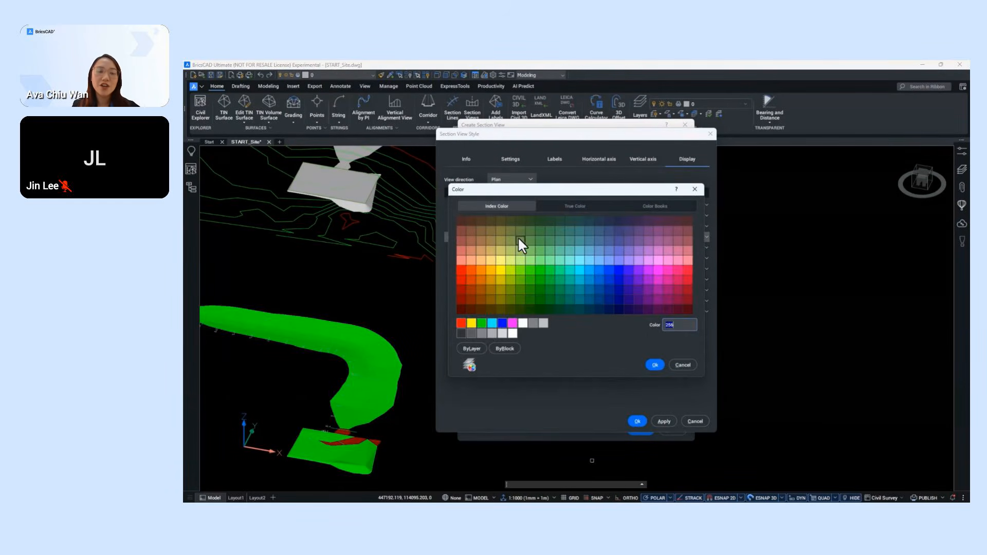
click(477, 332)
click(652, 366)
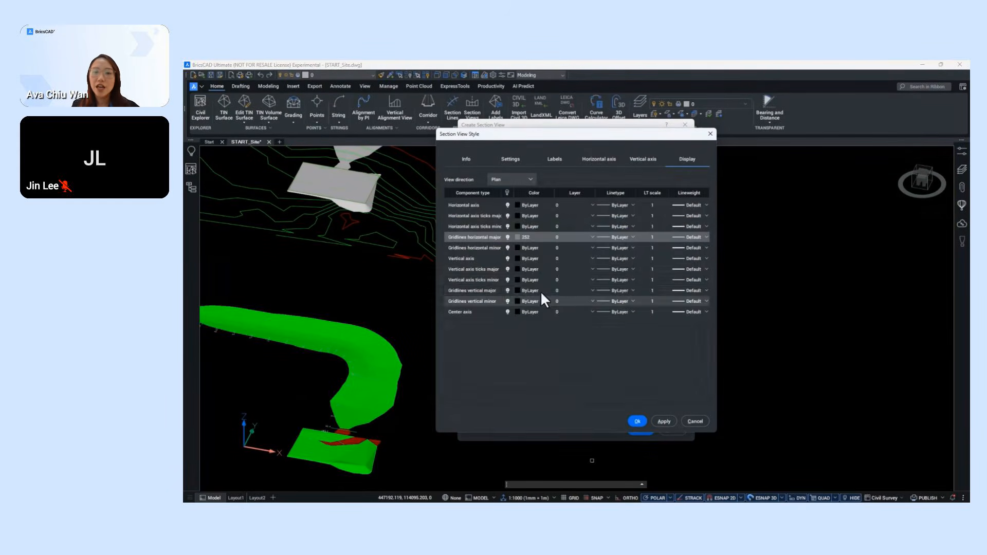
click(516, 248)
click(653, 368)
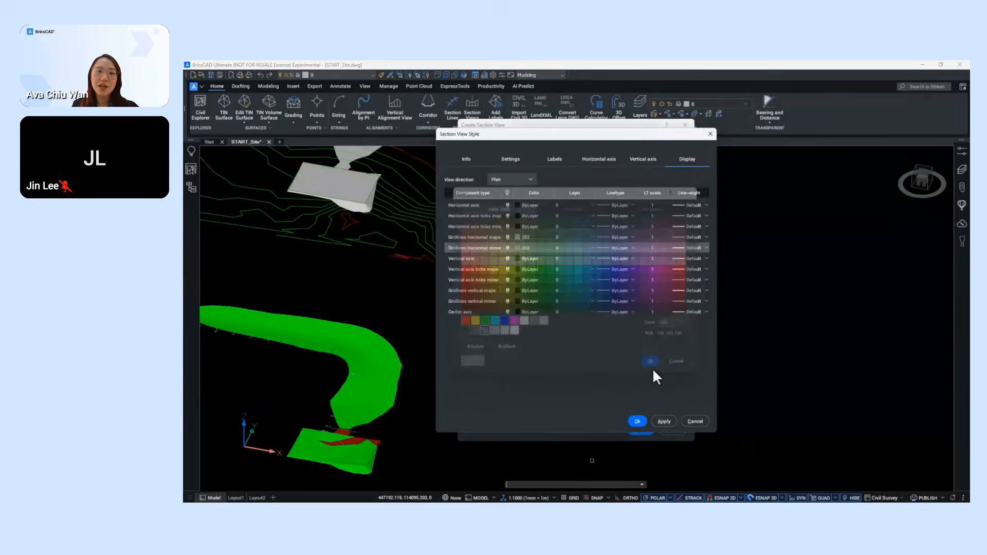
- Set the display color of the major and minor vertical gridlines to index color 252
click(517, 291)
click(477, 332)
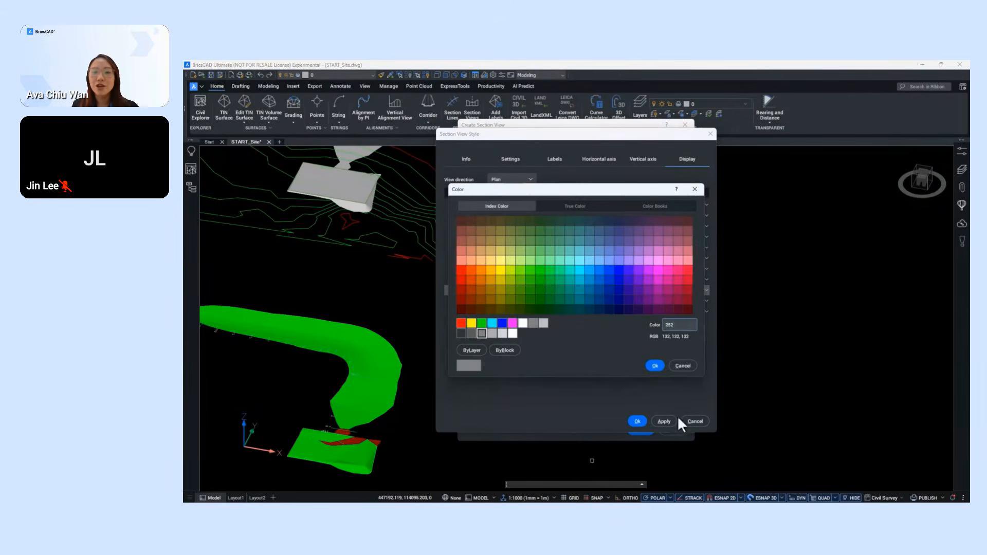
click(651, 366)
click(516, 299)
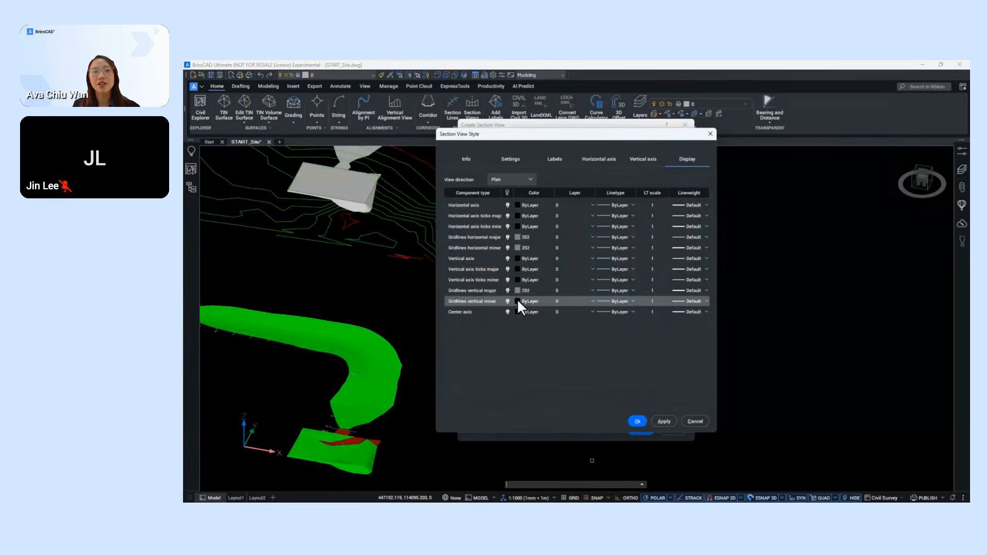
click(482, 333)
click(655, 366)
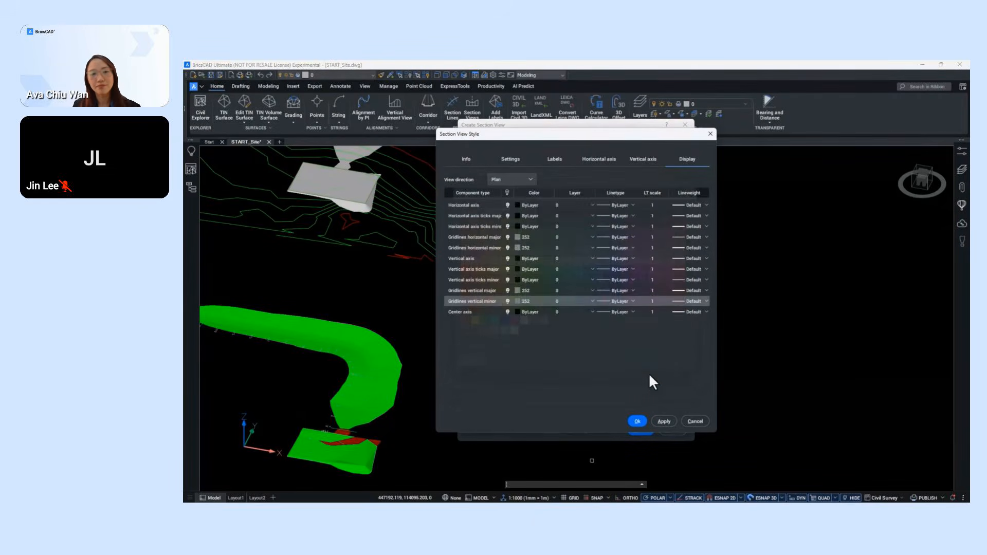
- Set the center axis display color to yellow and save the section view style
click(516, 312)
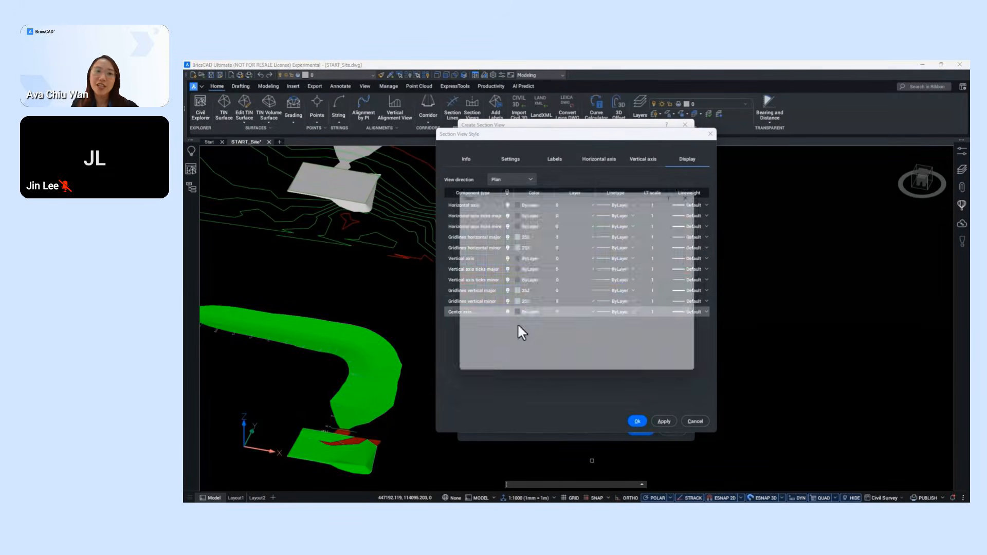
click(471, 322)
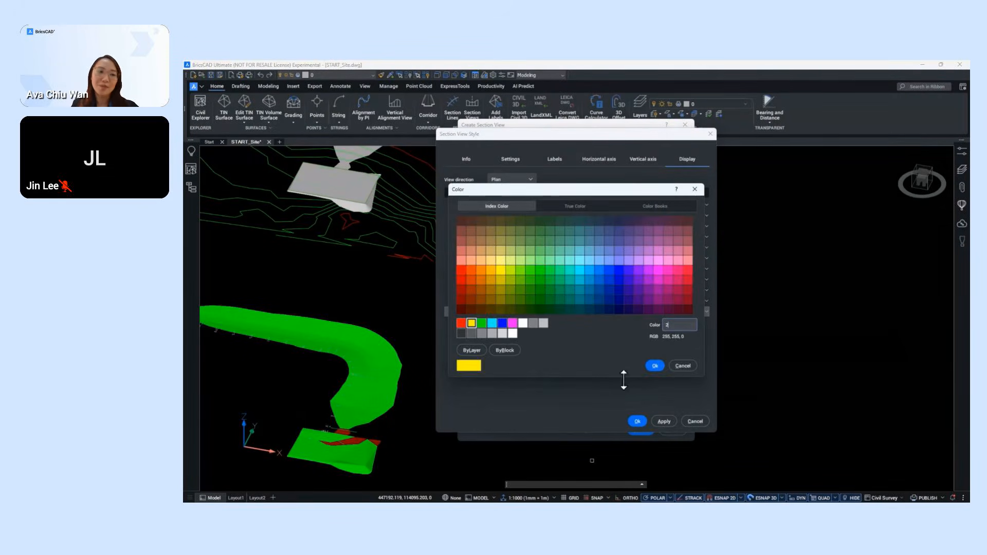
click(653, 366)
click(637, 421)
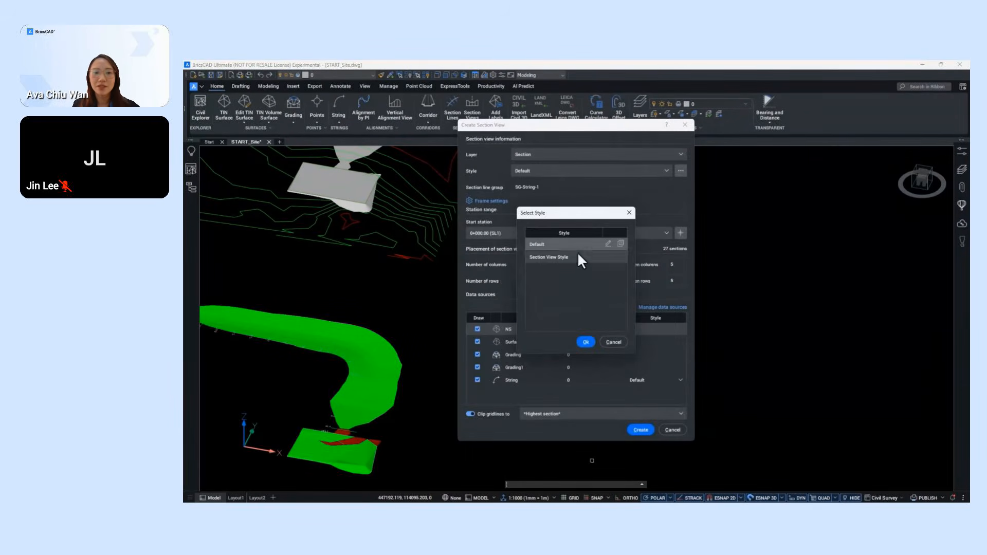
- Use Section View Style for the section views, with gaps of 15 between columns and 20 between rows
click(578, 257)
click(585, 341)
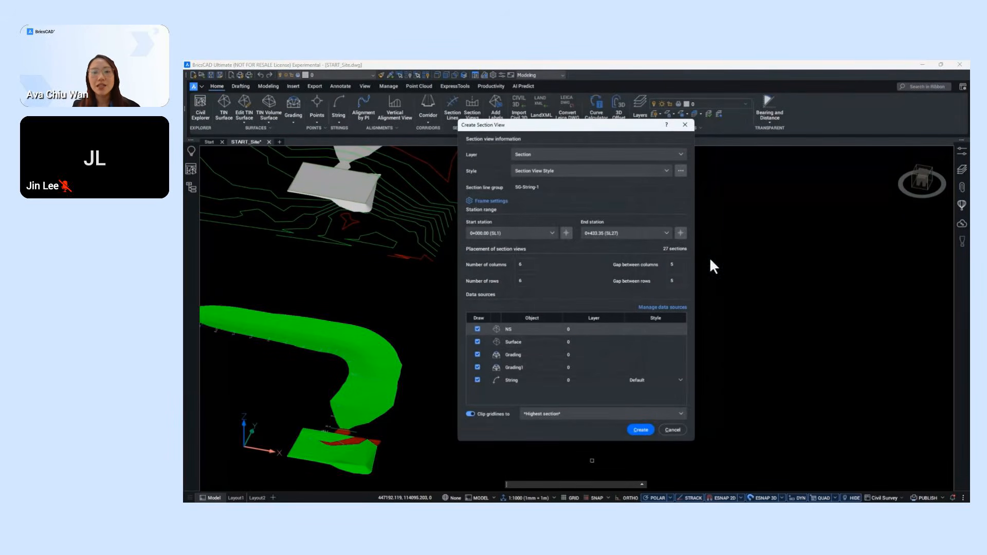
text(1)
click(675, 280)
text(20)
- In the section data sources, assign NS to the Site layer and Surface to the String layer
click(657, 307)
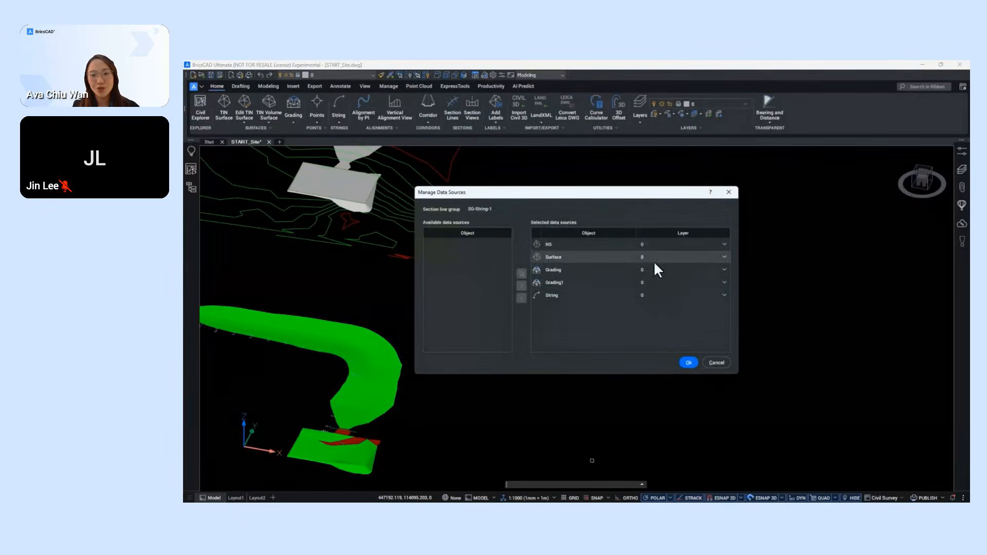
click(665, 243)
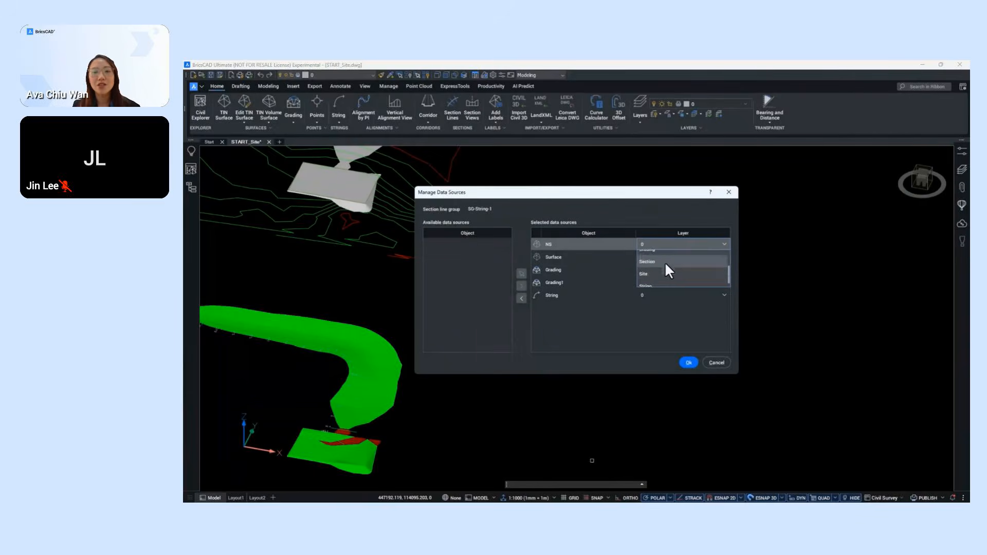
click(664, 262)
click(665, 258)
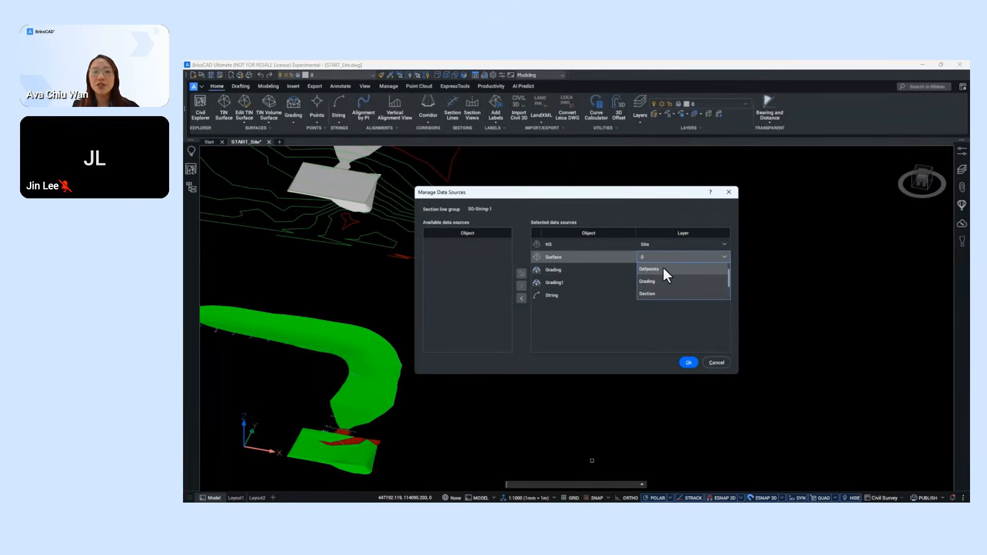
click(659, 299)
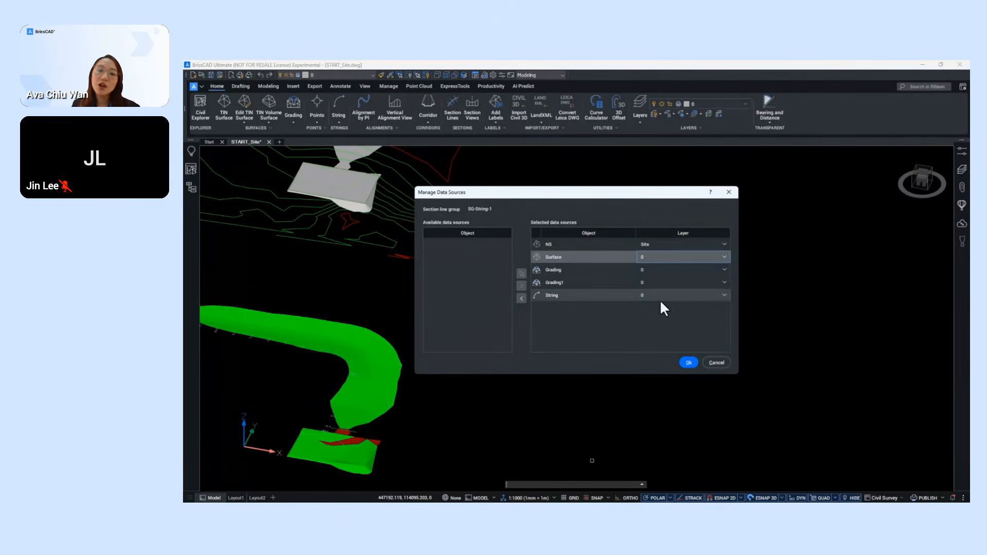
click(665, 256)
scroll(659, 280, down, 3)
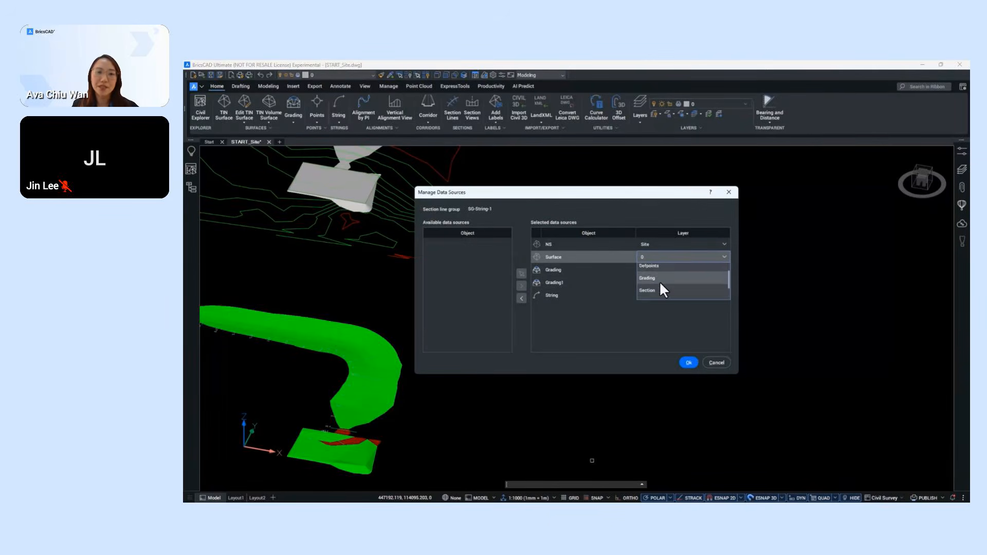
click(658, 293)
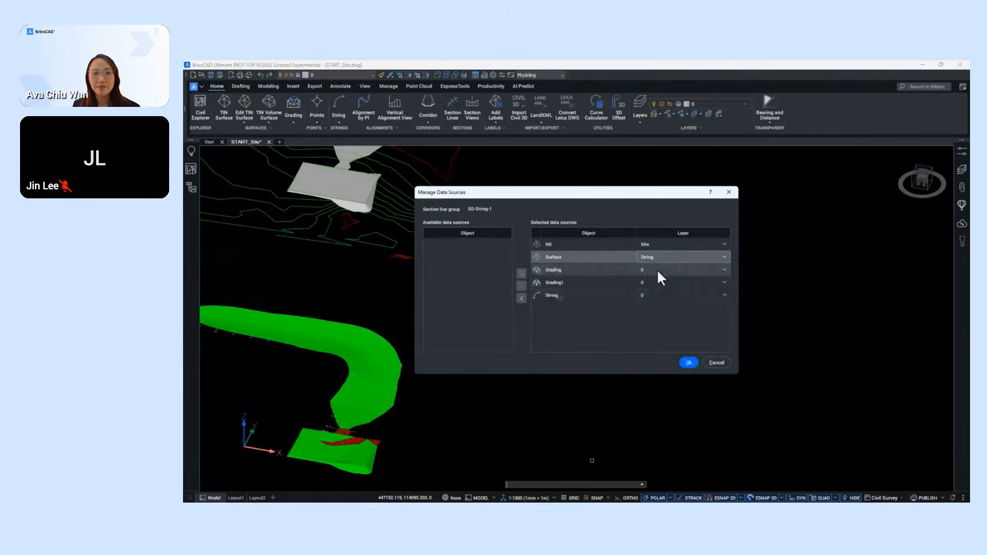
- Assign the Grading and Grading1 data sources to the Grading layer and the String source to the String layer
click(657, 269)
click(651, 307)
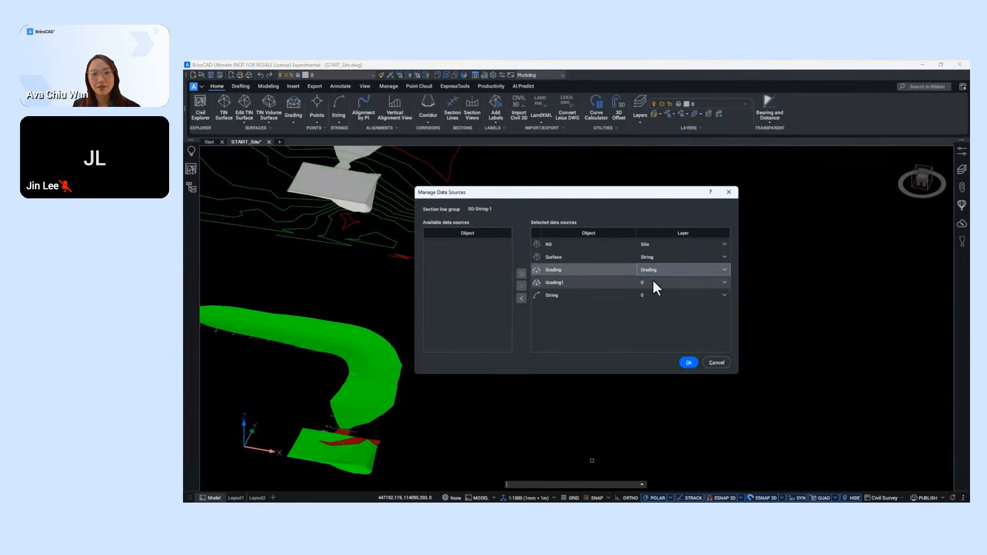
click(653, 282)
click(645, 315)
click(645, 296)
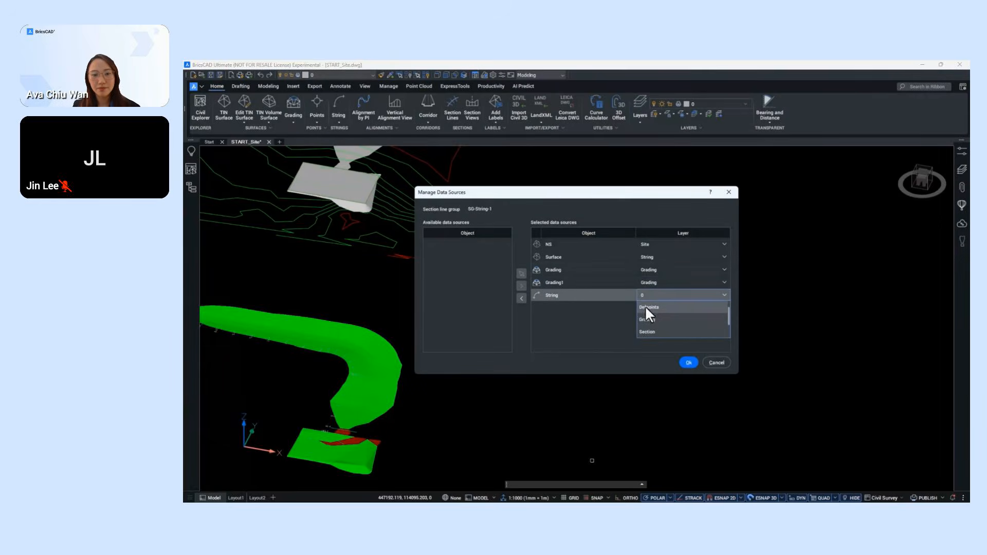
scroll(645, 312, down, 3)
click(646, 331)
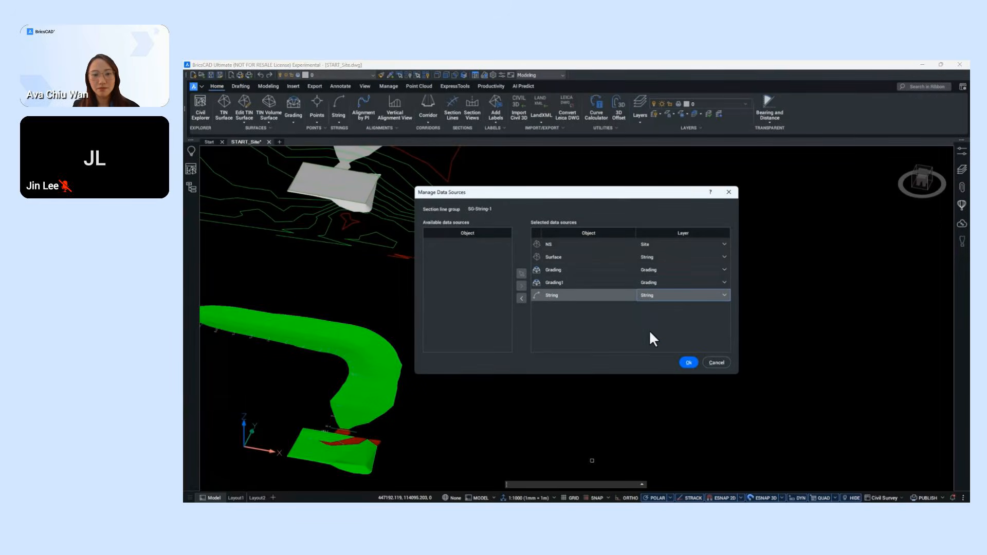
click(688, 363)
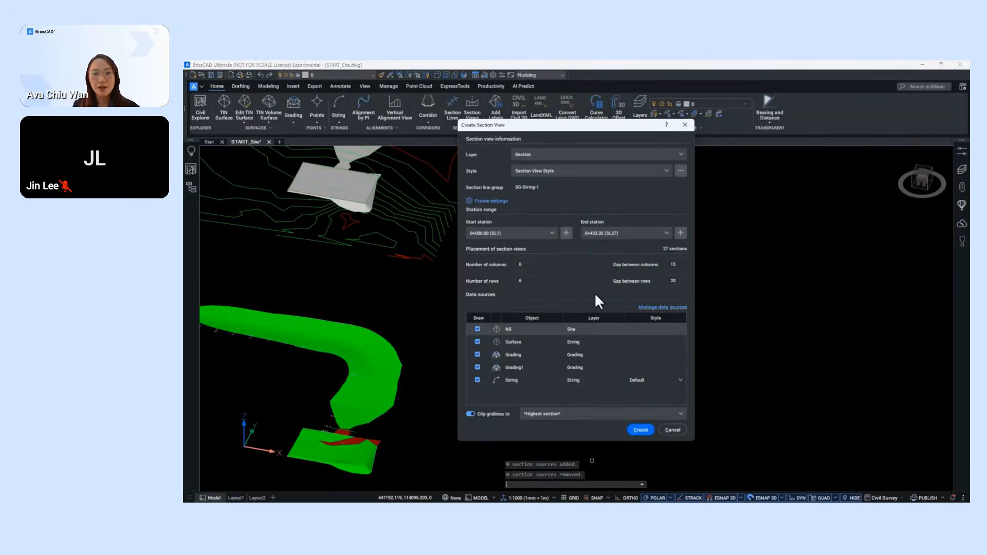
- Create the section views and place their origin point in the empty area east of the site in top view
click(640, 429)
click(919, 171)
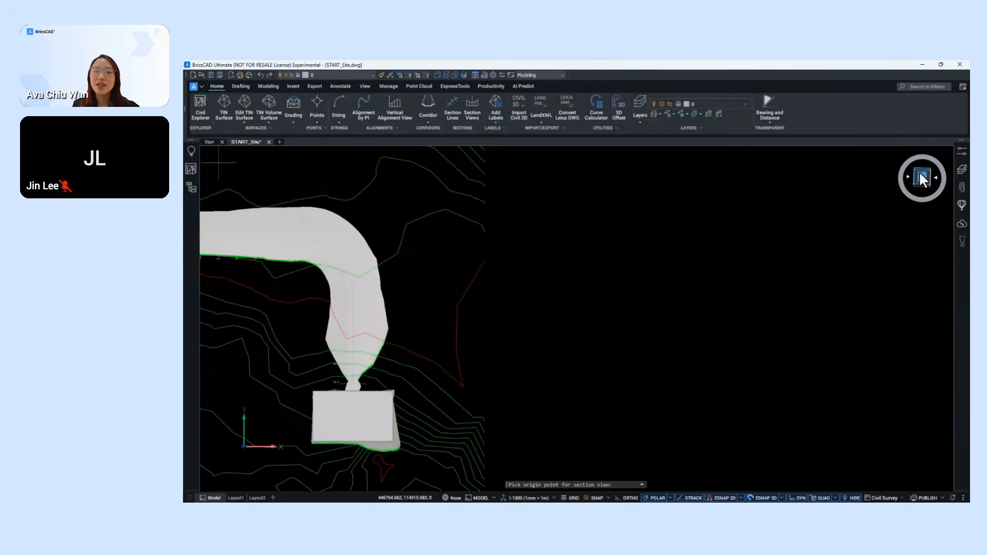
middle_drag(778, 229, 507, 218)
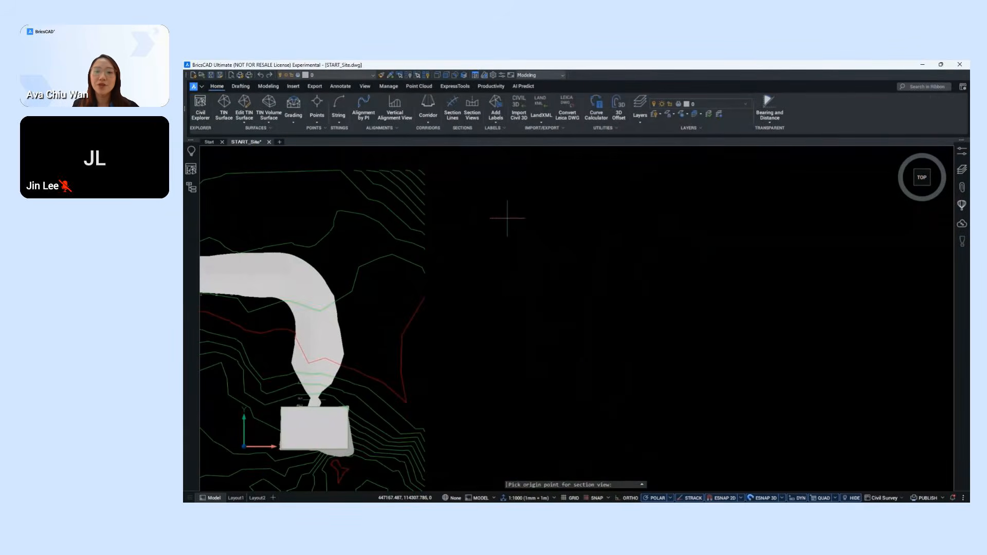
click(507, 218)
scroll(627, 239, up, 5)
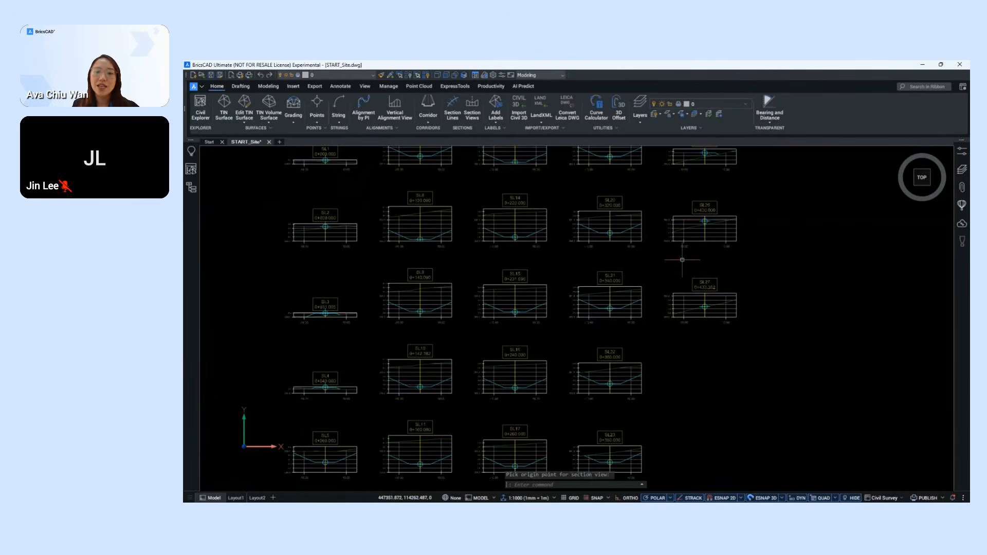
middle_drag(690, 272, 711, 311)
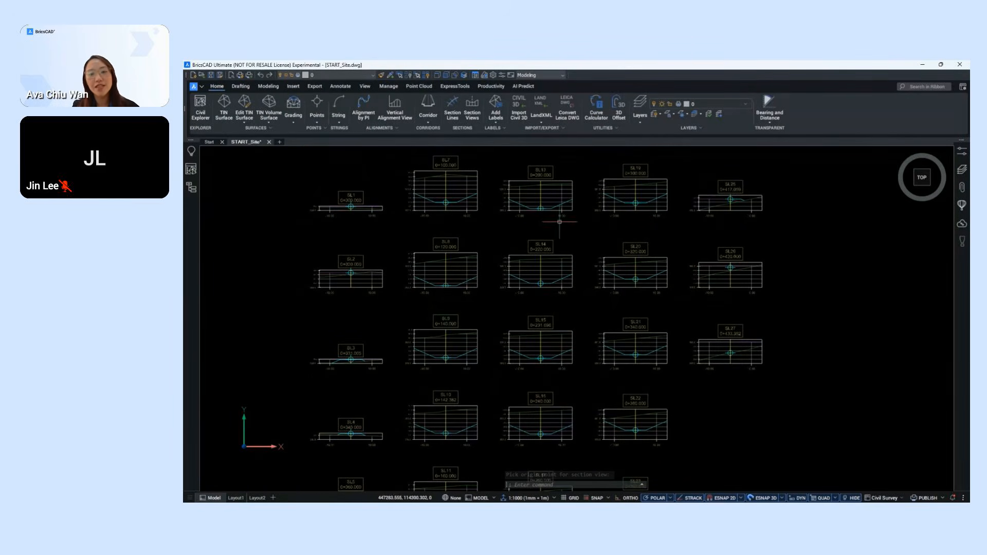
- Examine the created section views east of the site, up close and as a whole grid
scroll(735, 237, up, 2)
middle_drag(735, 238, 828, 251)
scroll(812, 249, up, 3)
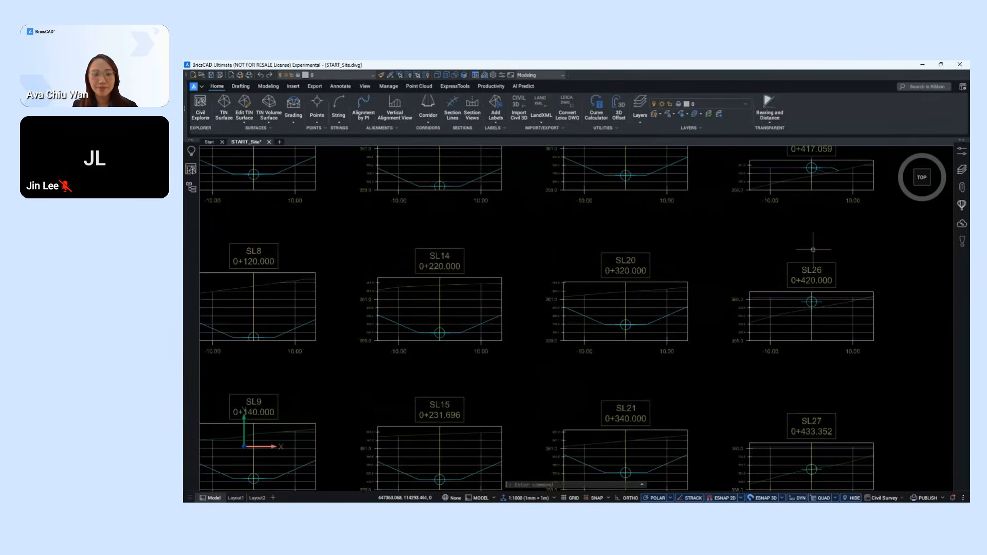
scroll(759, 283, down, 6)
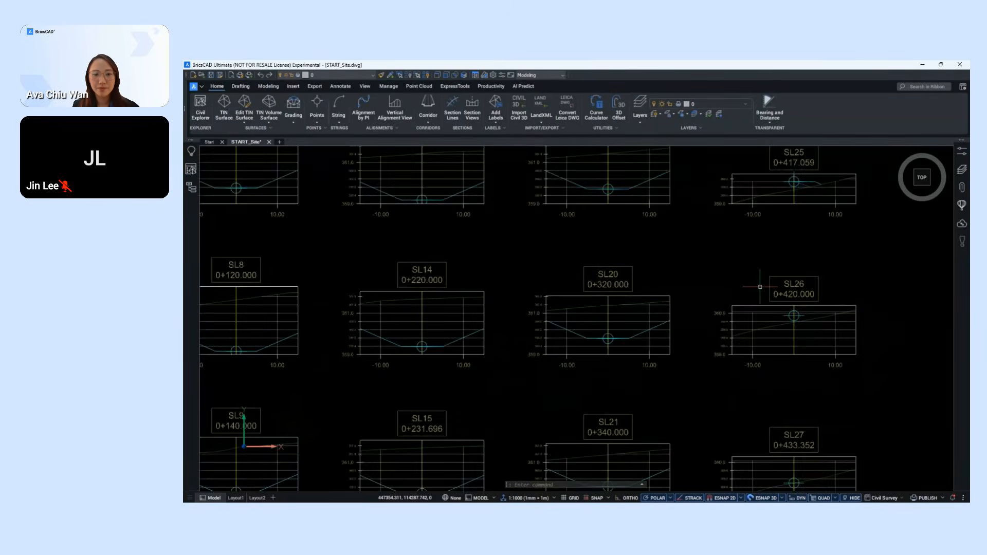
middle_drag(760, 285, 754, 168)
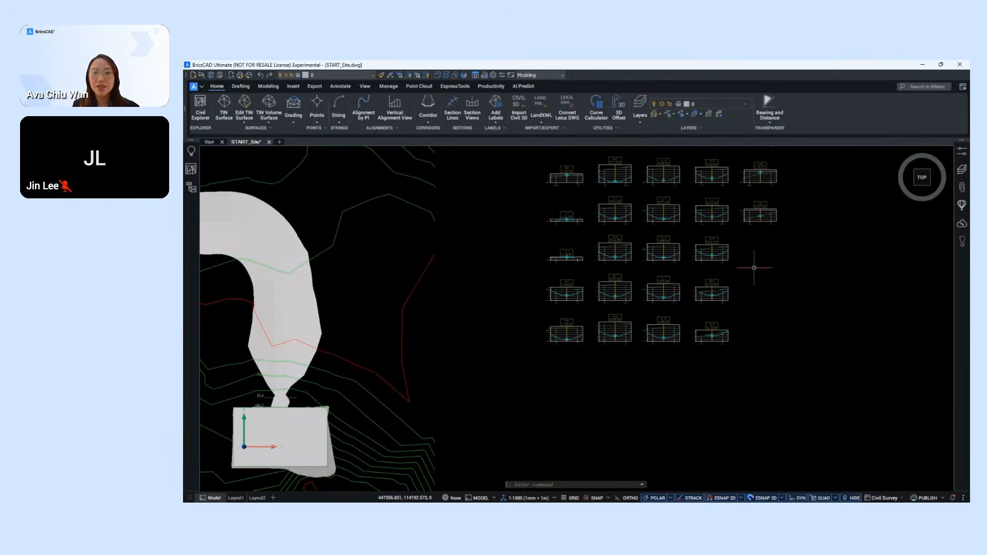
mouse_move(754, 268)
middle_down()
mouse_move(732, 292)
mouse_move(637, 214)
middle_up()
scroll(730, 289, down, 3)
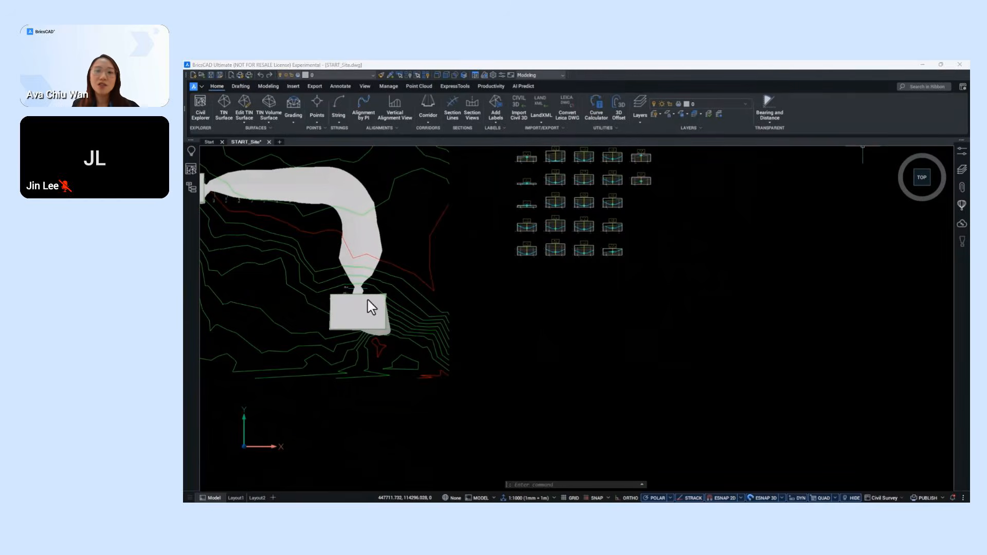
- Identify the first TIN volume surface by toggling its visibility and rename Volume Surface as Site
shift+middle_drag(365, 309, 384, 287)
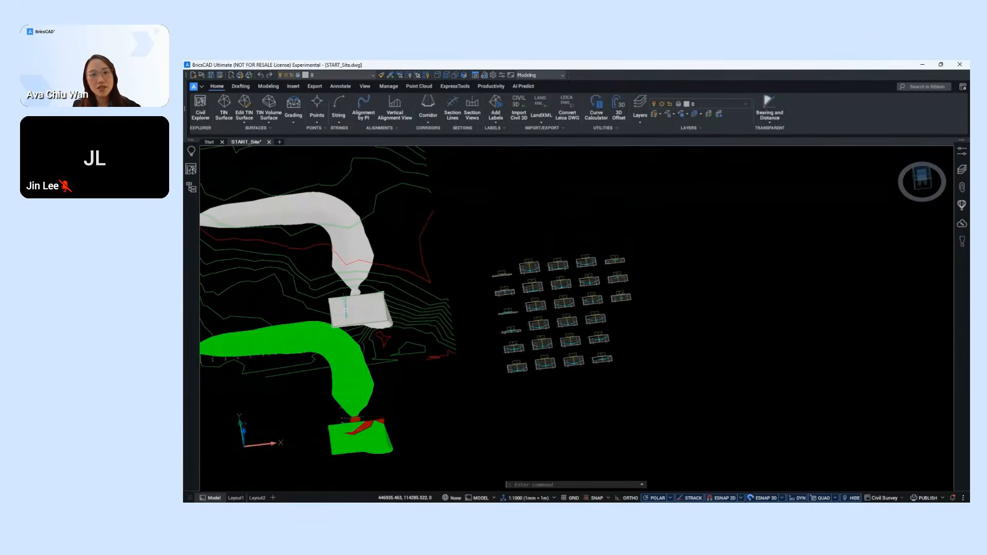
mouse_move(337, 351)
middle_down()
mouse_move(603, 271)
mouse_move(578, 347)
middle_up()
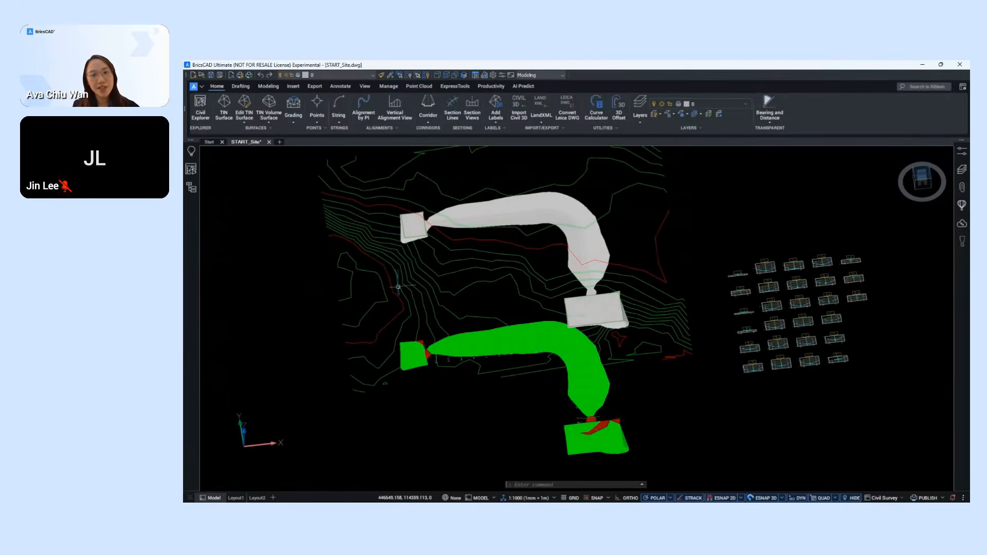
click(191, 170)
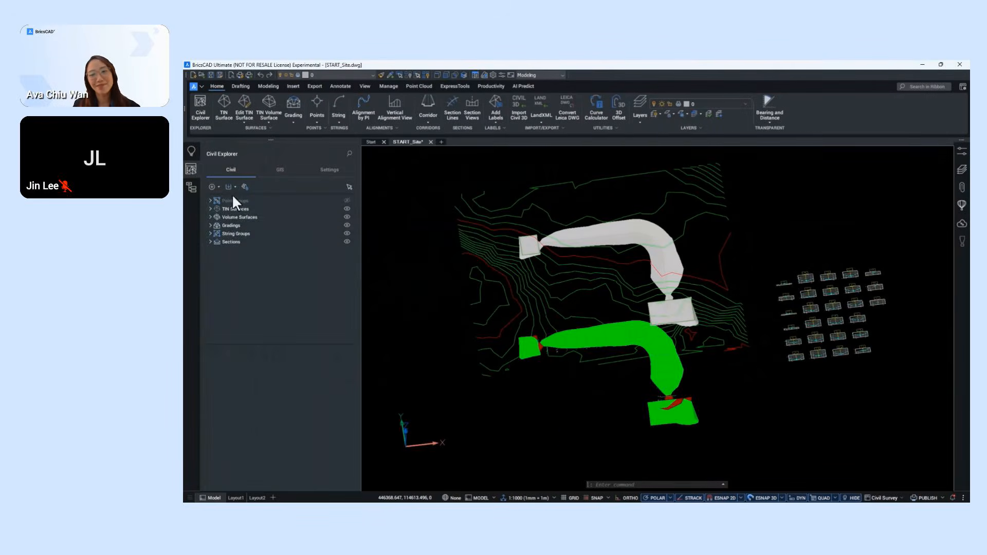
click(211, 217)
shift+middle_drag(635, 364, 631, 326)
click(290, 225)
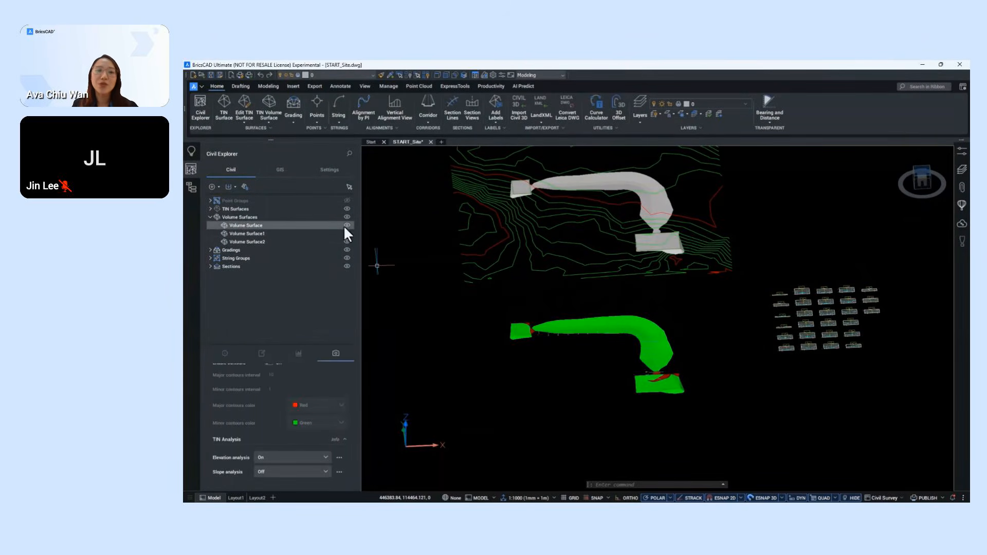
click(226, 355)
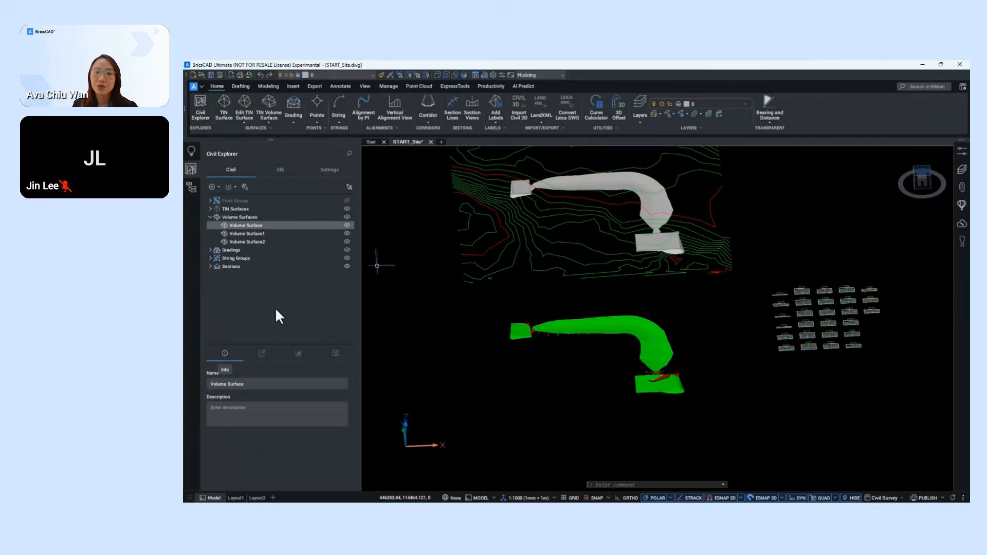
click(346, 226)
click(346, 226)
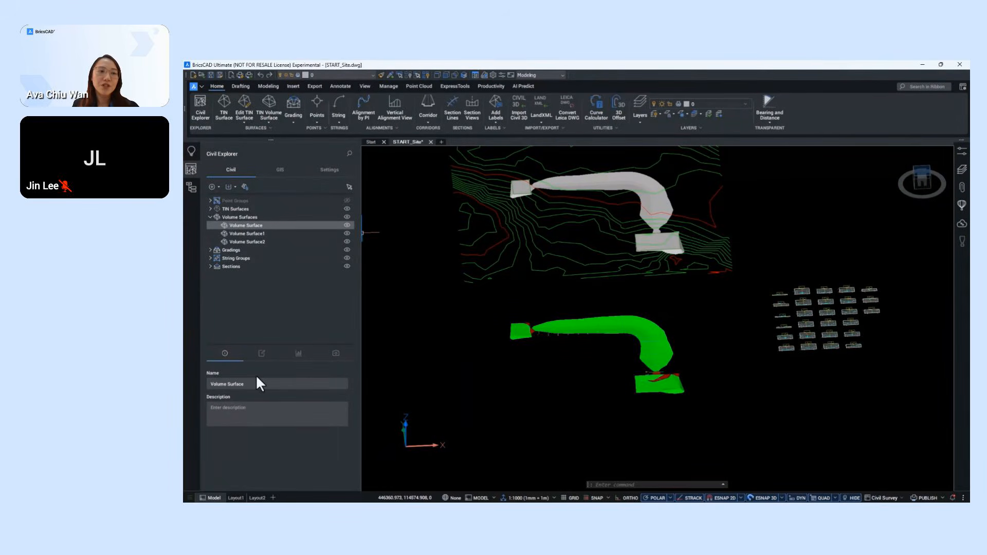
click(255, 383)
text(s)
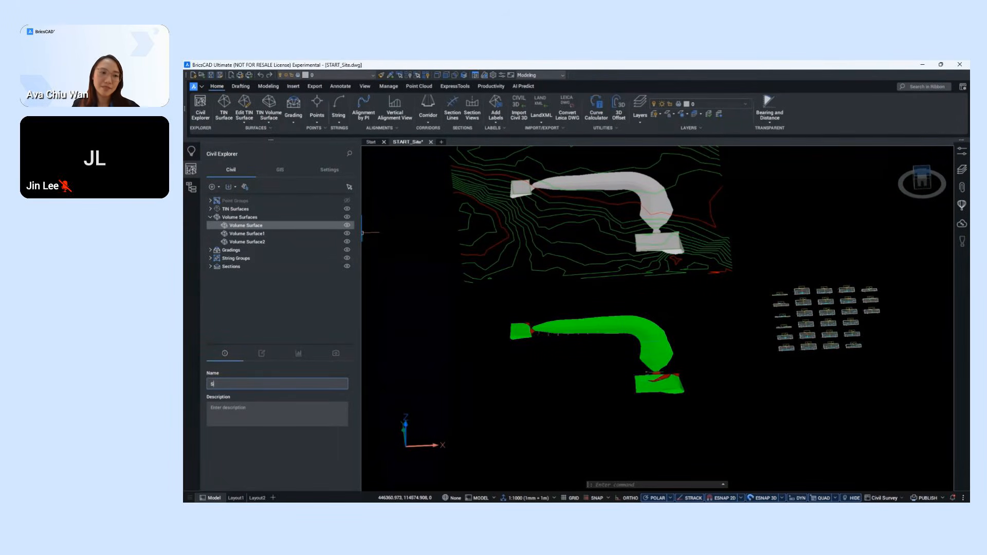
text(ite)
- Identify Volume Surface1 by toggling its visibility and rename it as Access Road
click(289, 232)
click(347, 232)
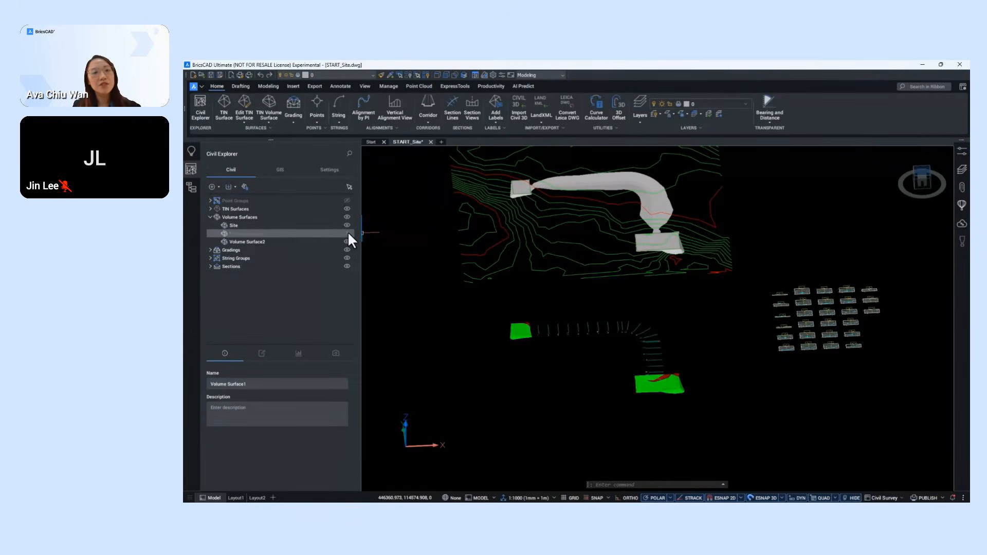
click(348, 233)
drag(252, 384, 211, 384)
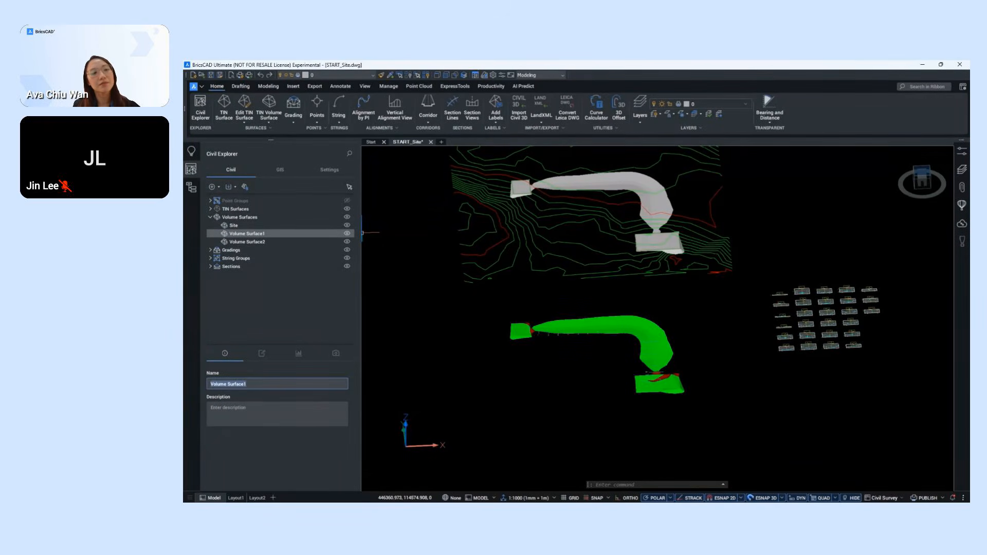
text(Access Road)
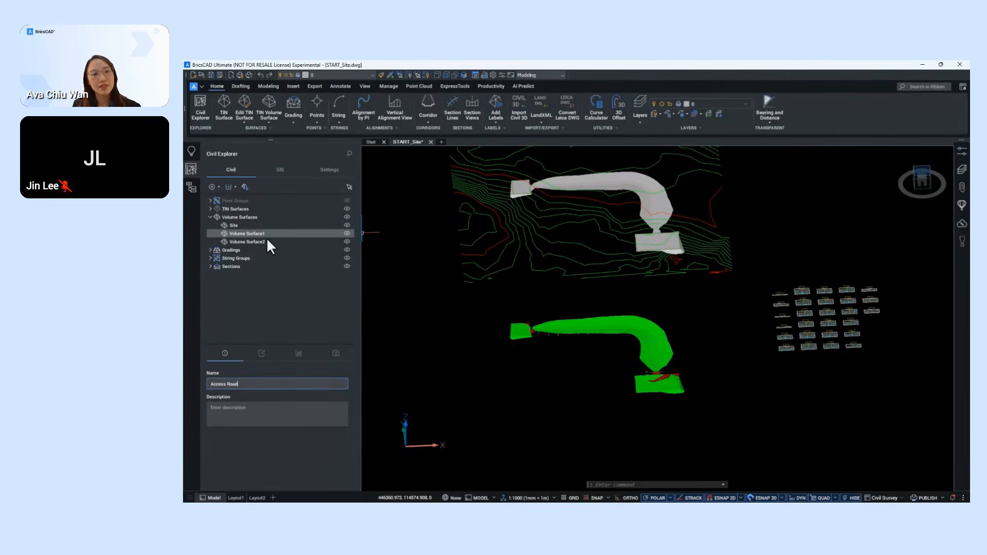
- Rename Volume Surface2 as Staging Area and close the Civil Explorer
click(267, 241)
drag(254, 384, 211, 384)
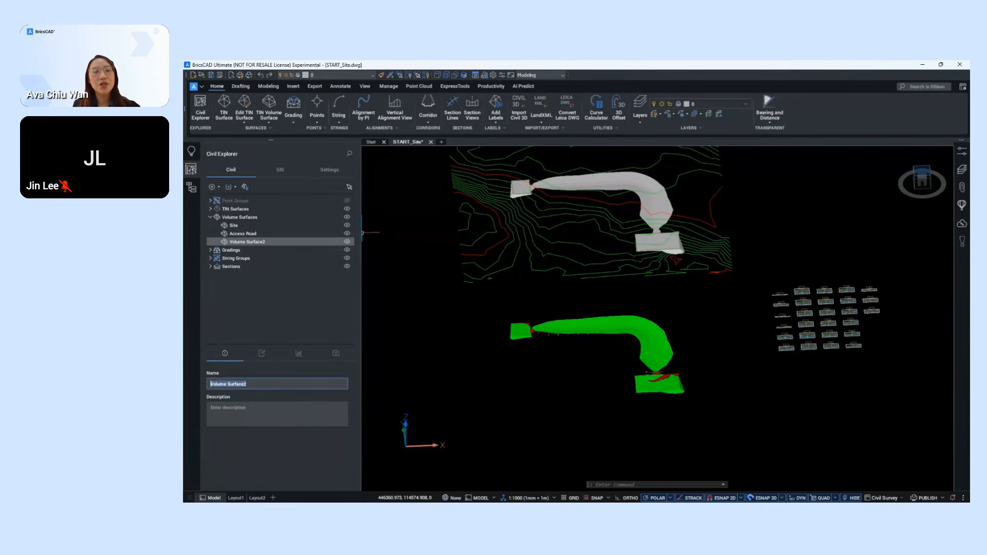
text(Stag)
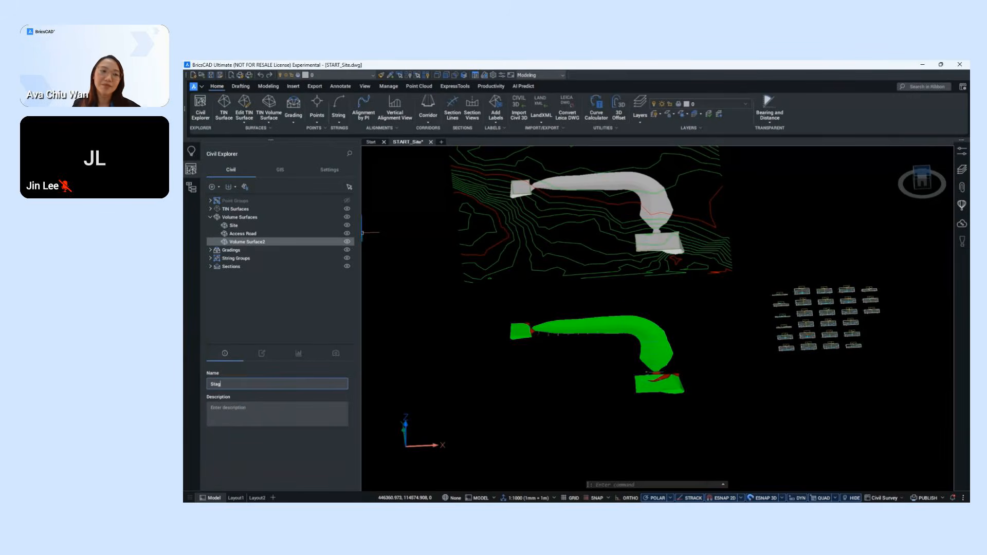
text(ing )
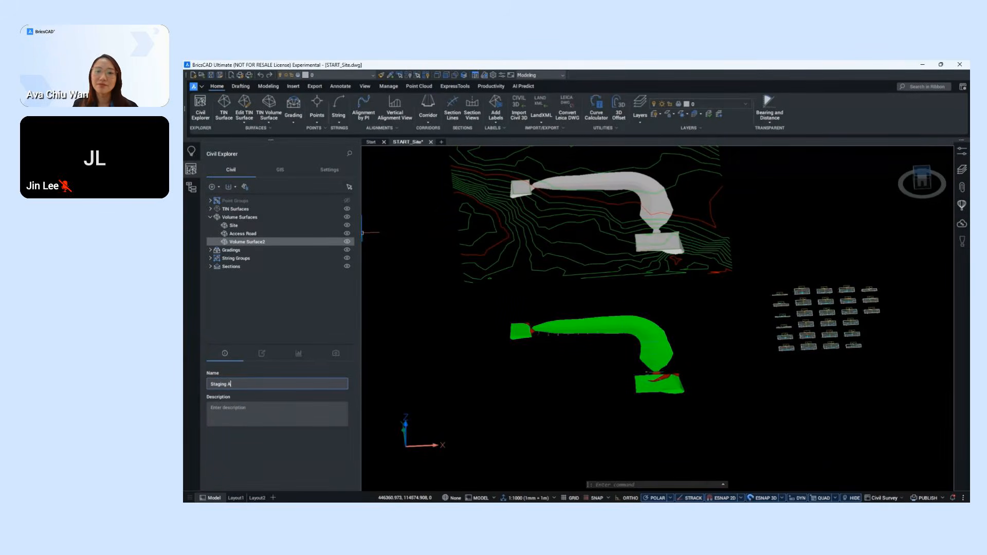
text(Area)
key(Return)
middle_drag(679, 376, 609, 354)
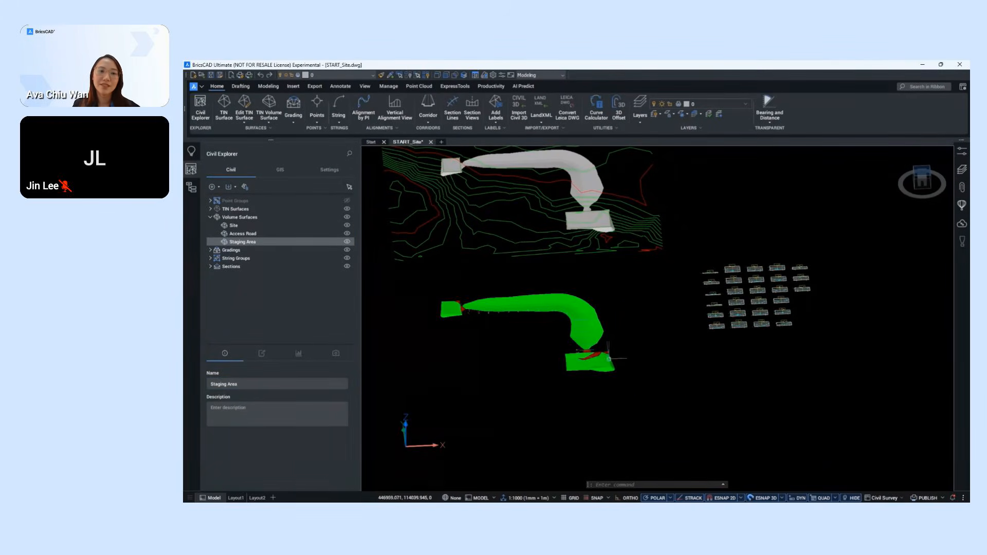
click(190, 171)
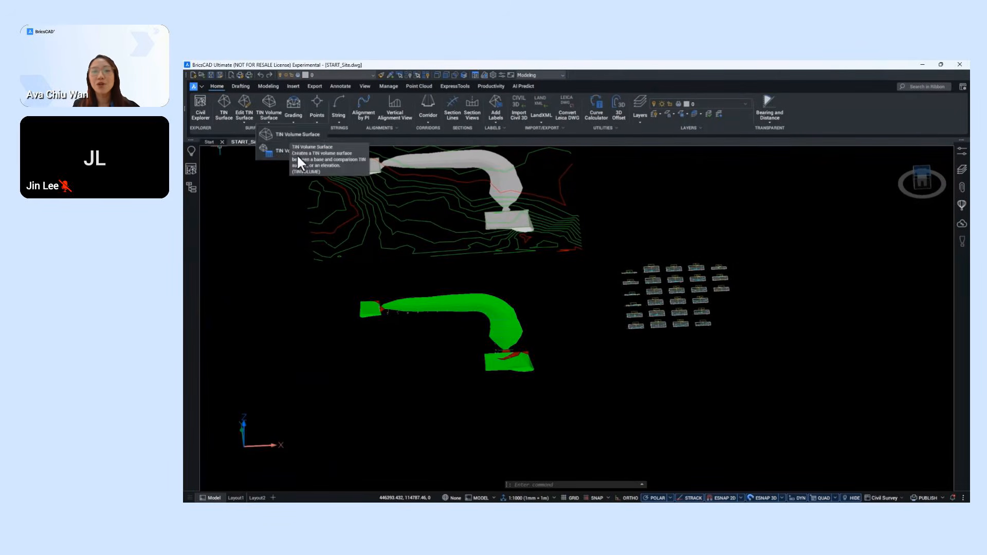
- Start a TIN volume report for the Site, Access Road and Staging Area volume surfaces
click(261, 119)
click(270, 152)
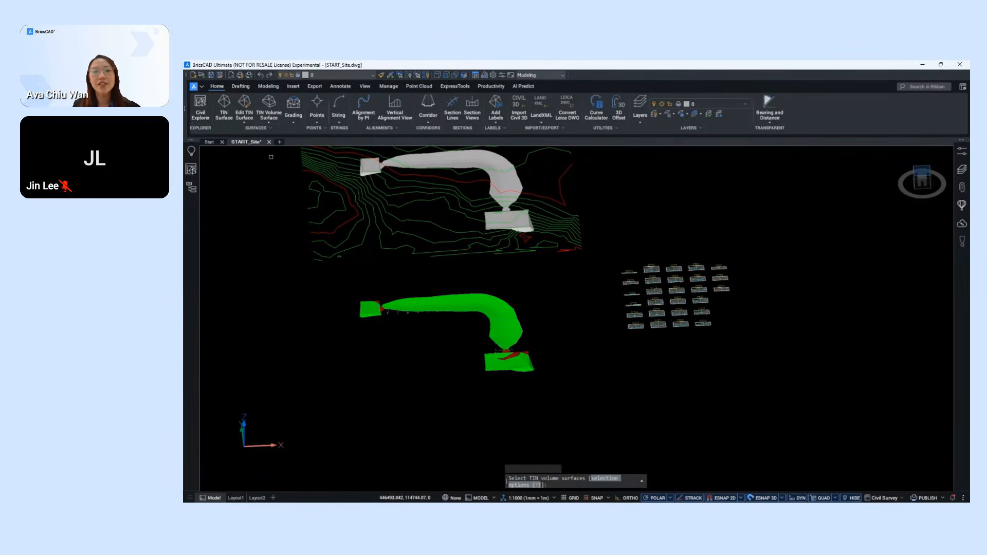
scroll(373, 317, up, 2)
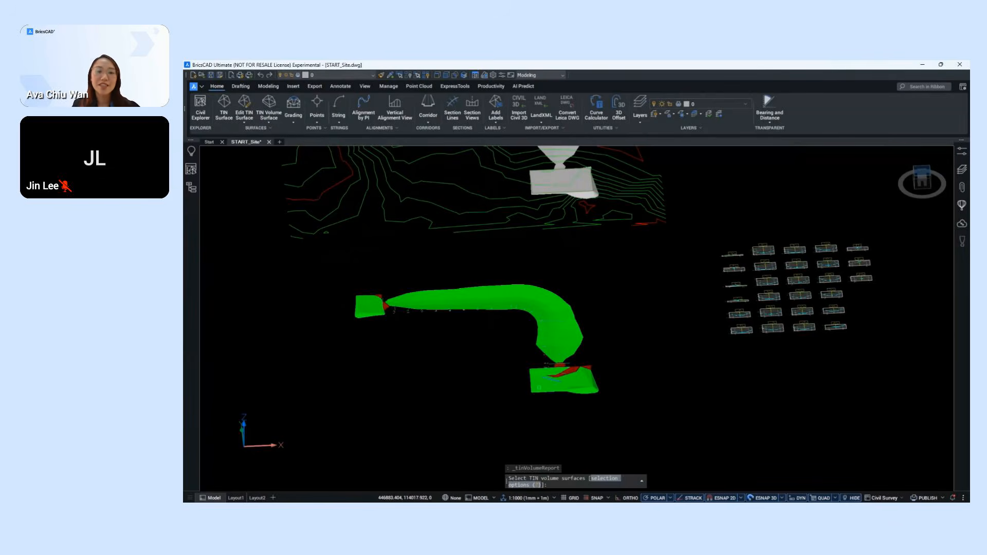
click(573, 338)
click(368, 302)
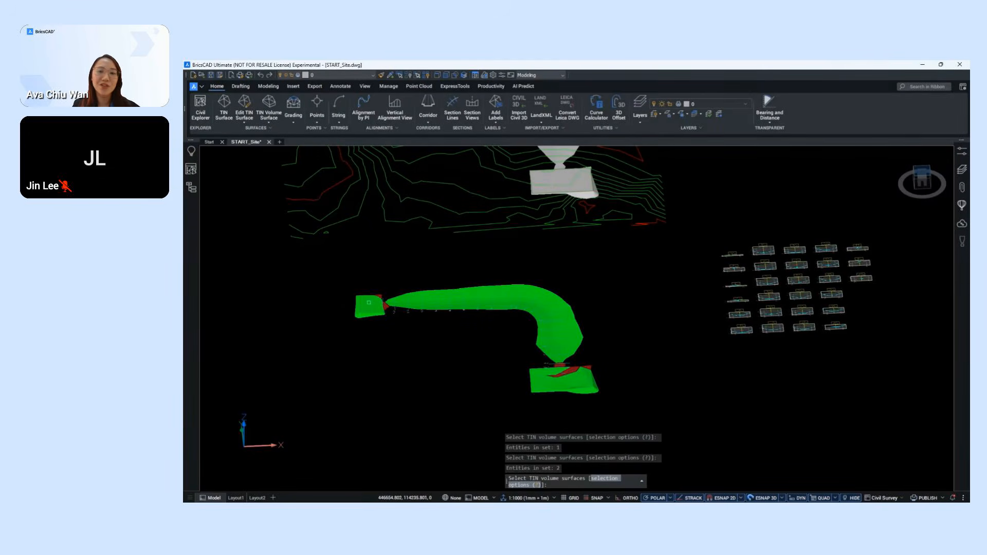
key(Return)
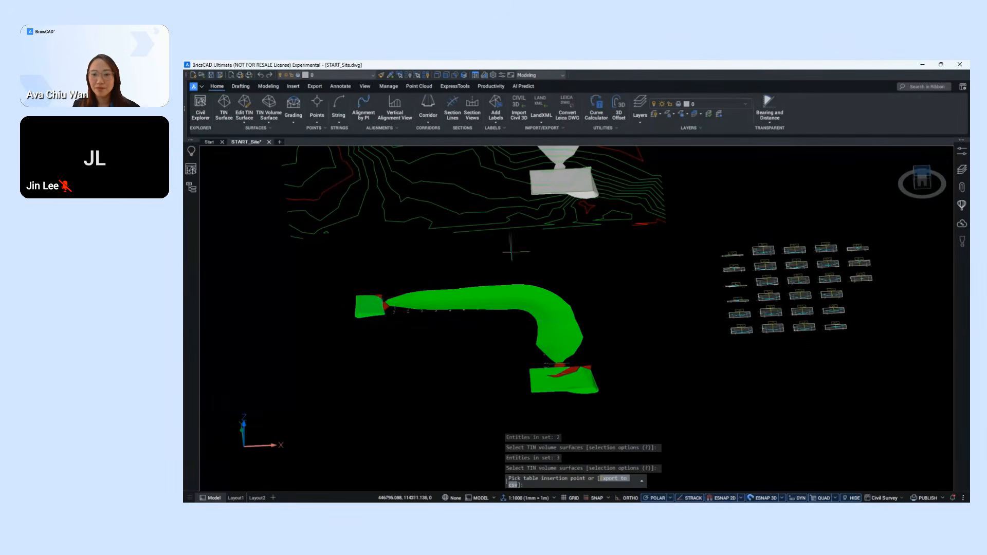
- Insert the volume report table in top view, in the empty area directly below the section views
click(921, 178)
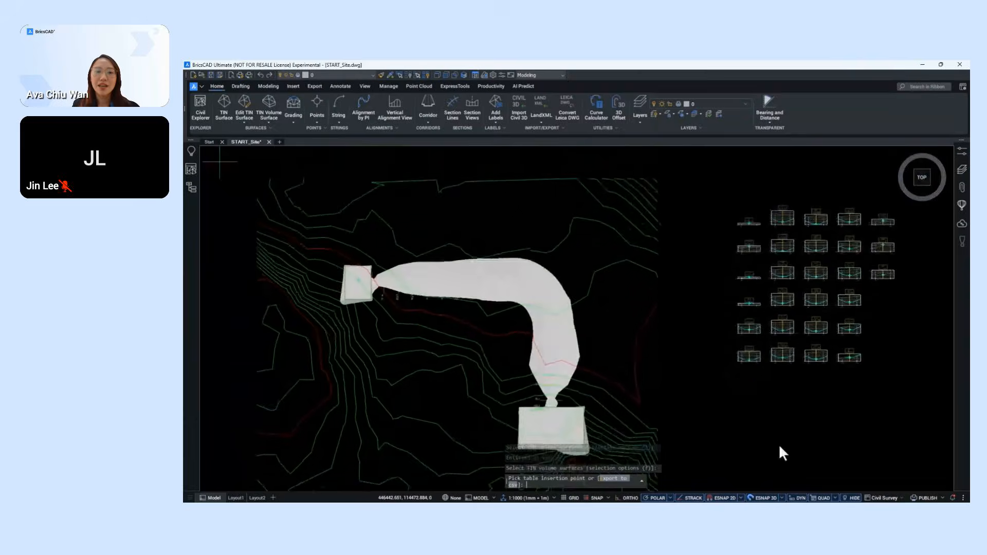
middle_drag(751, 392, 529, 307)
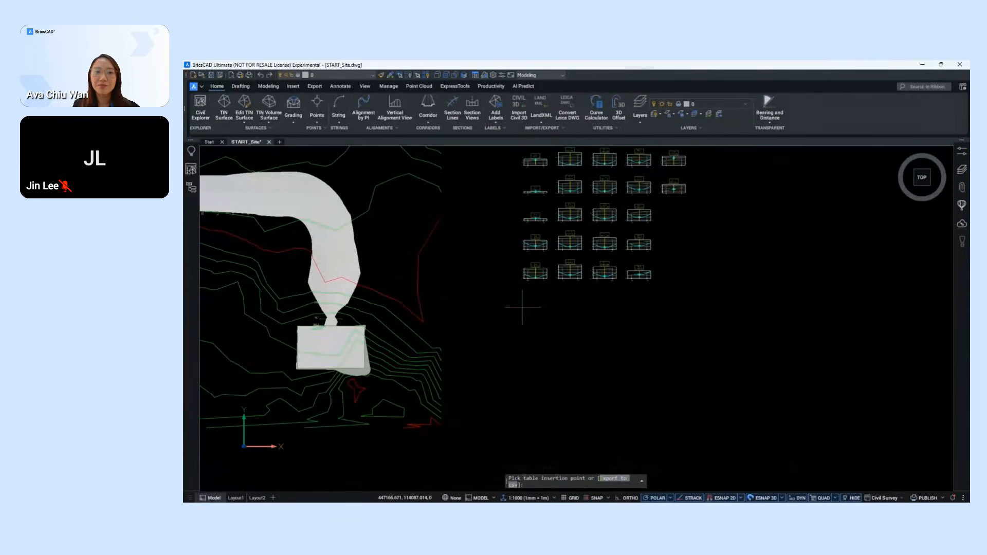
click(522, 308)
middle_drag(497, 412, 518, 388)
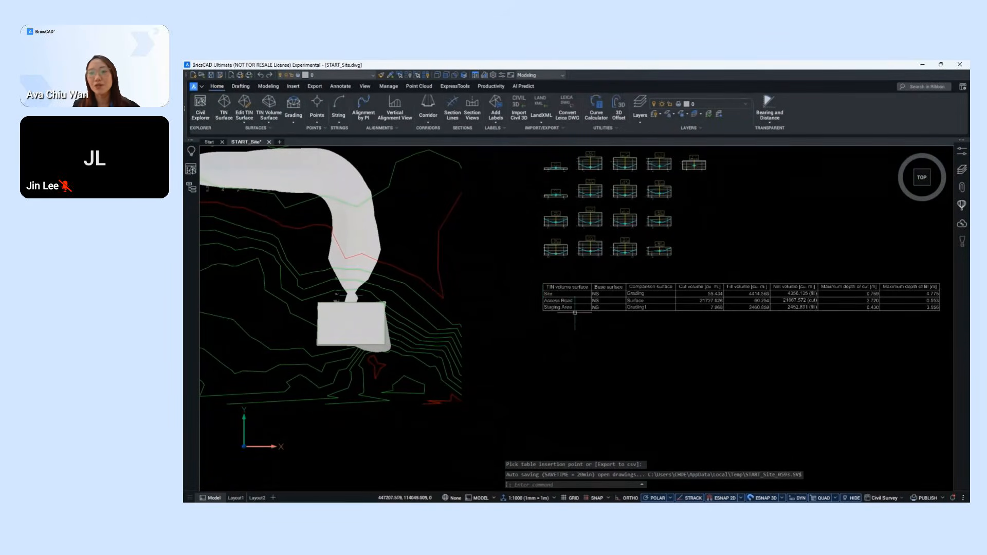
- Run the TIN volume report again on the platform and access road volume surfaces
shift+middle_drag(389, 429, 579, 350)
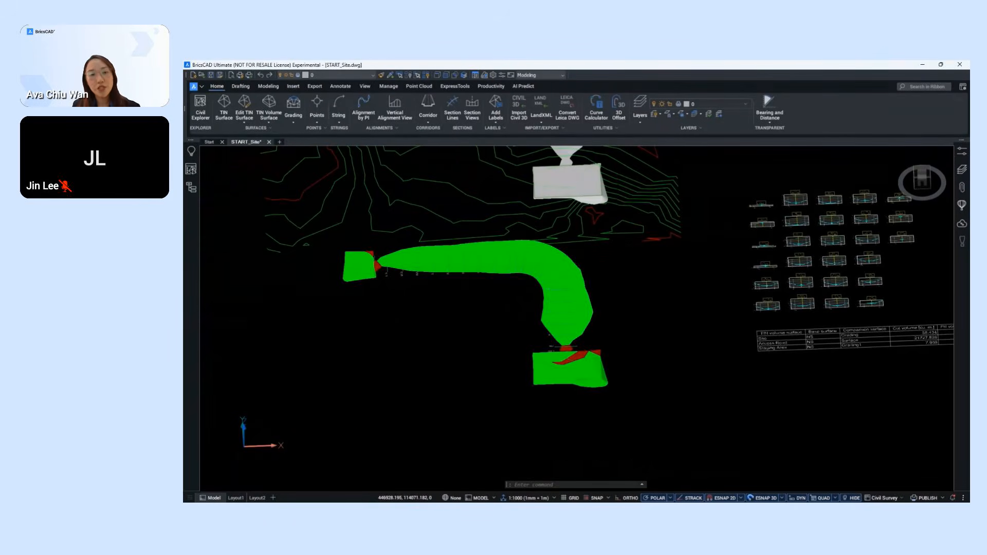
click(269, 121)
click(278, 149)
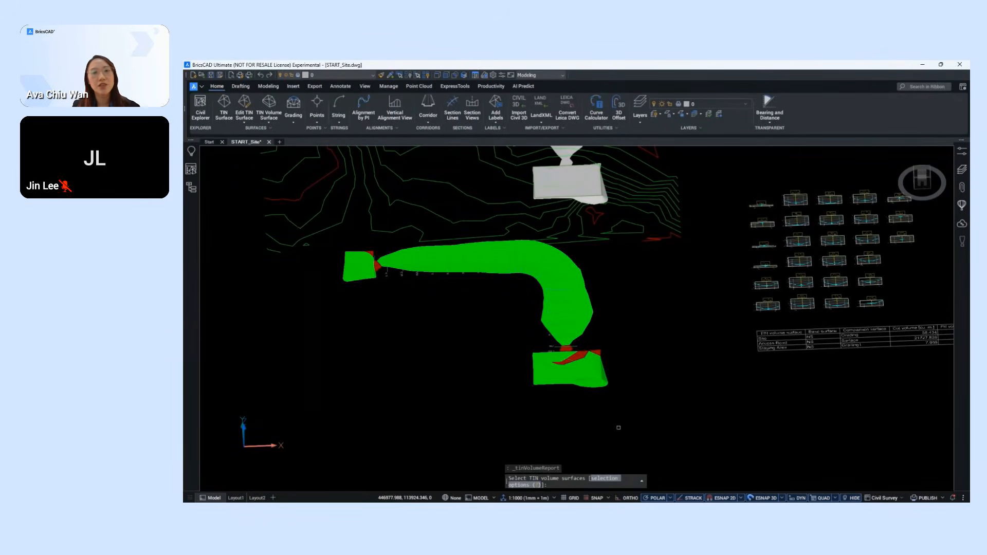
click(581, 306)
click(581, 306)
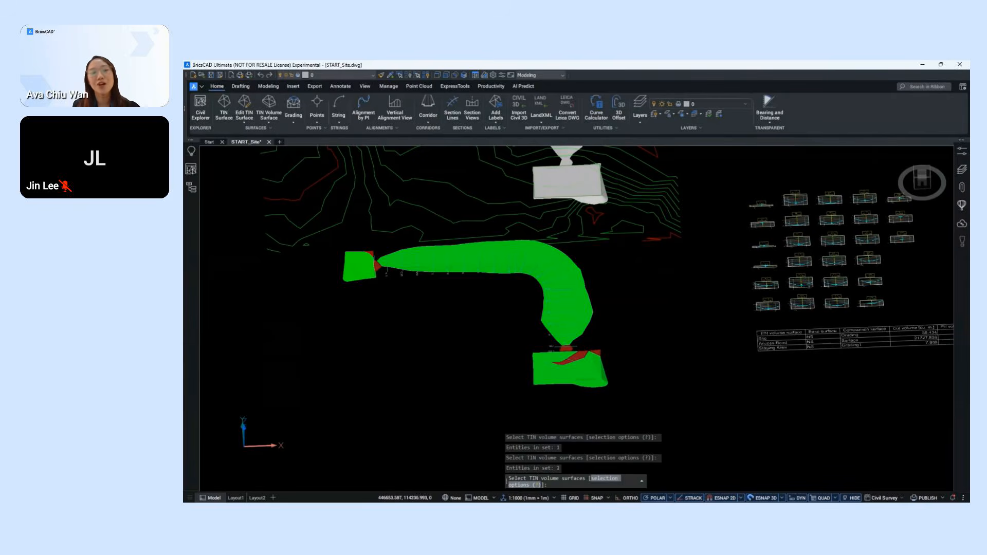
click(348, 267)
key(Return)
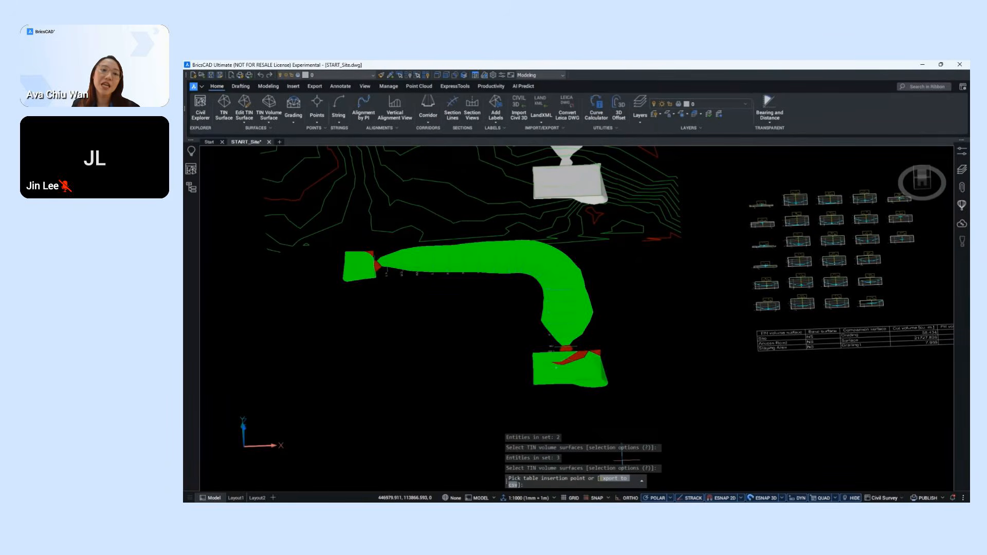
- Export the report to a comma-delimited file named Volume Report in the Workflow folder
click(613, 478)
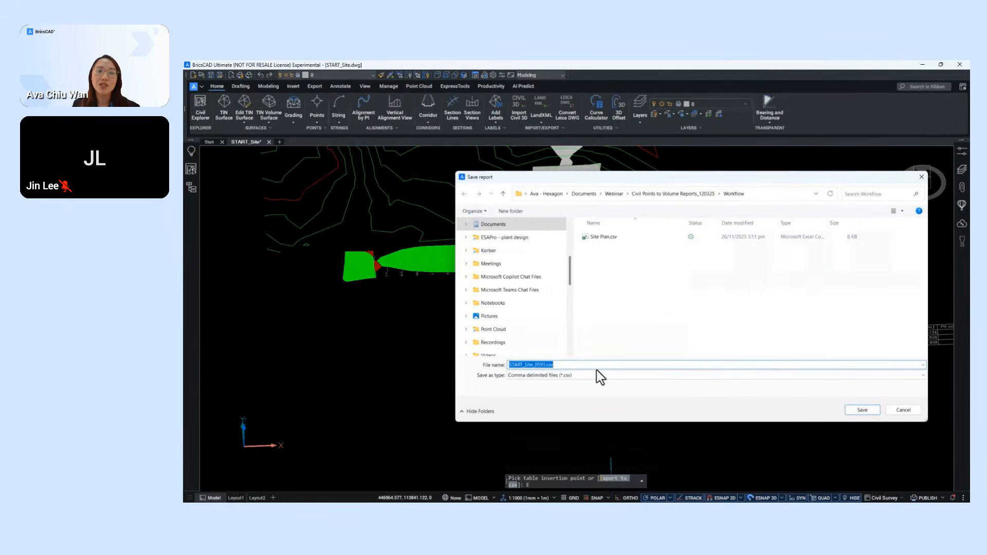
text(Volu)
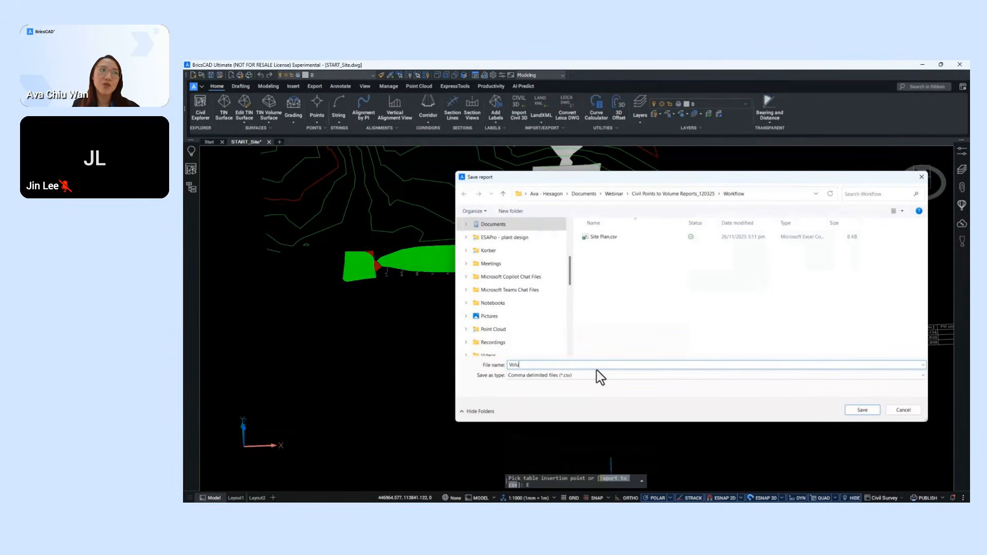
text(me Report)
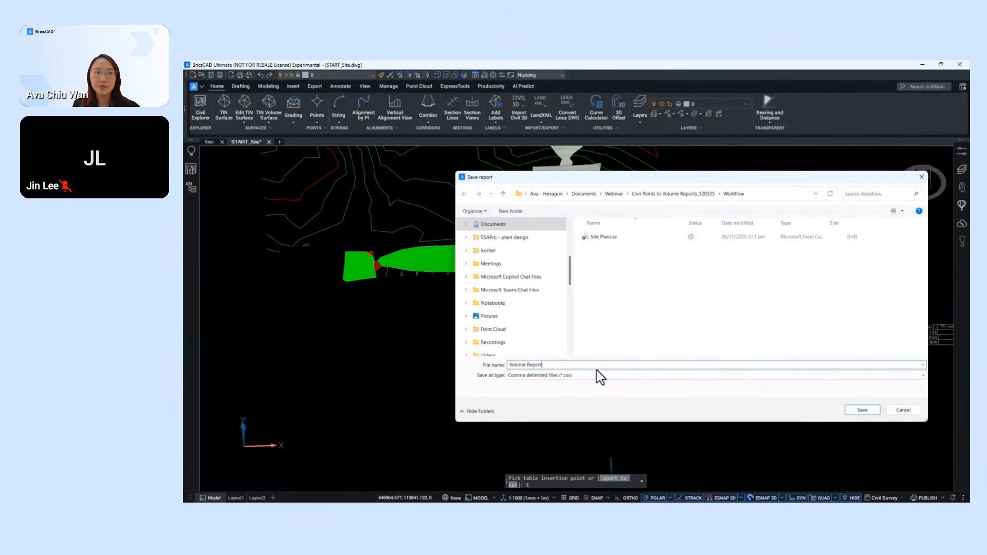
key(Return)
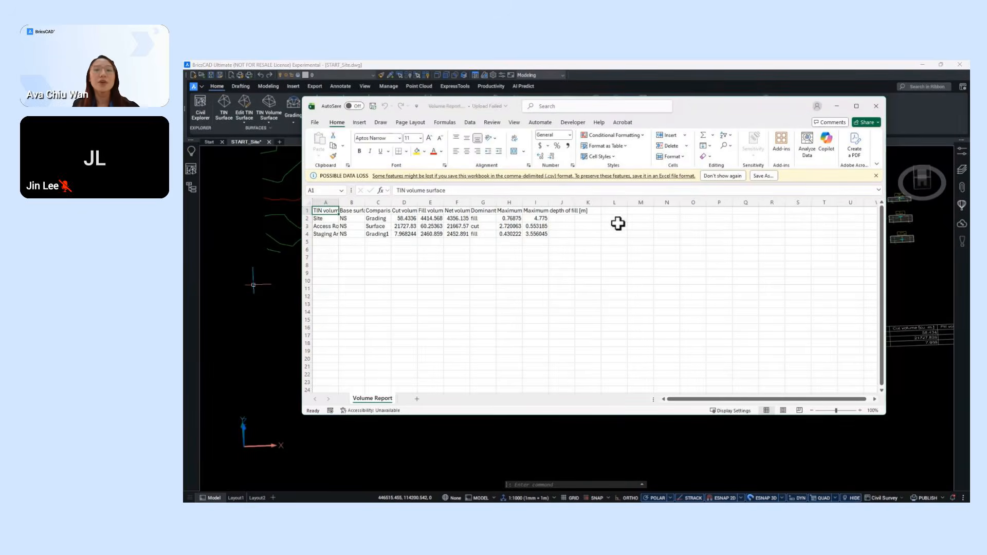
- In the Volume Report file in Excel, widen columns A through K together to make their contents readable
shift+click(585, 202)
drag(574, 203, 589, 208)
click(423, 249)
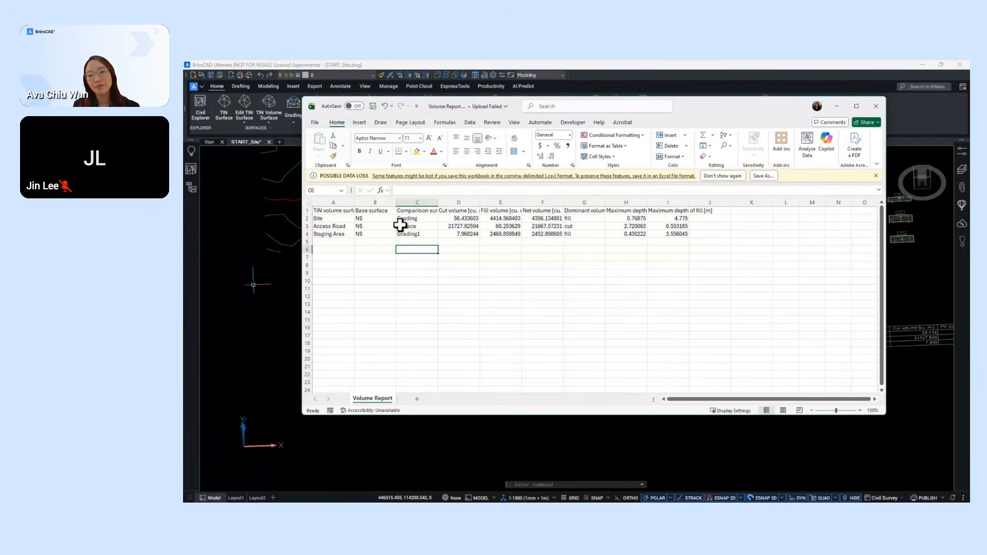
- Put the Volume Report workbook away, return to the START_Site drawing in BricsCAD and set it to top view
click(635, 265)
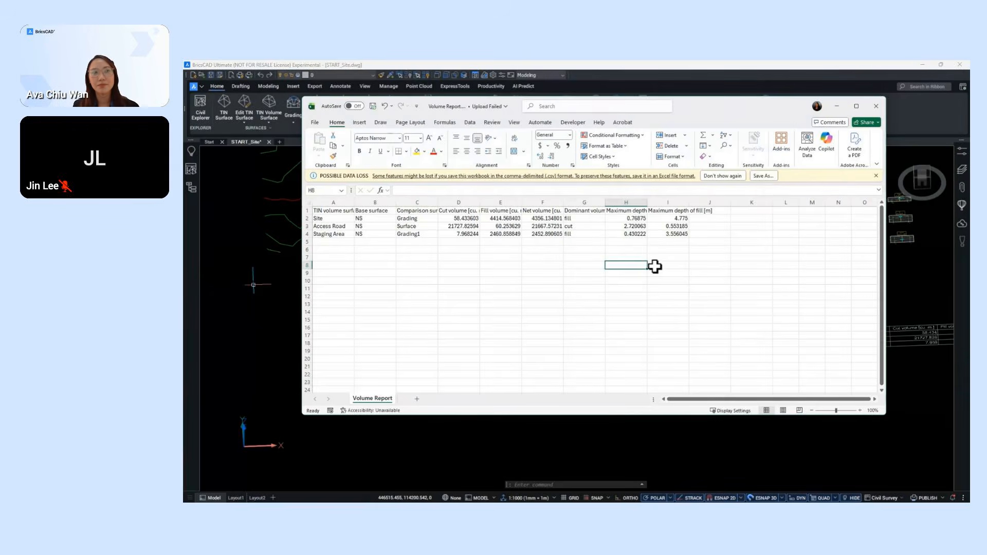
click(839, 106)
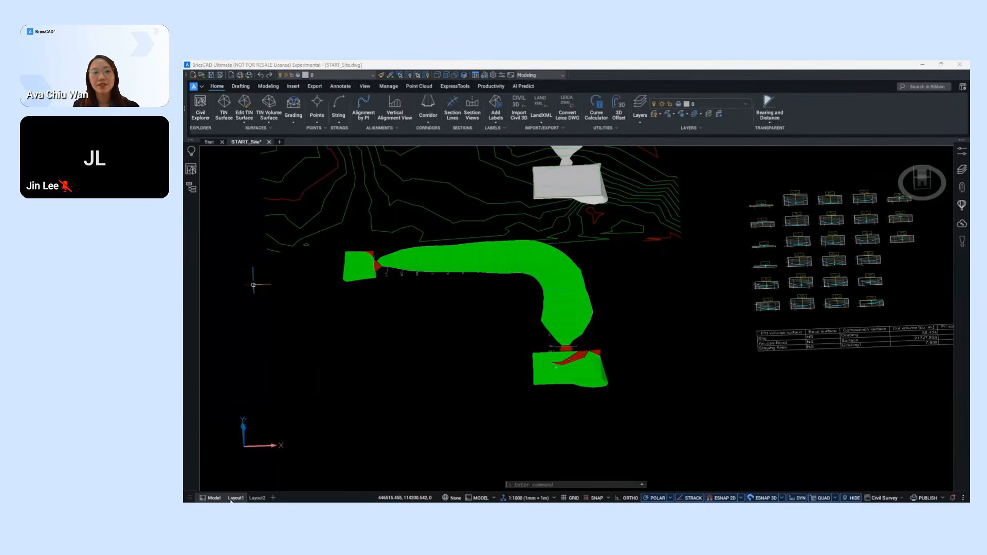
click(923, 179)
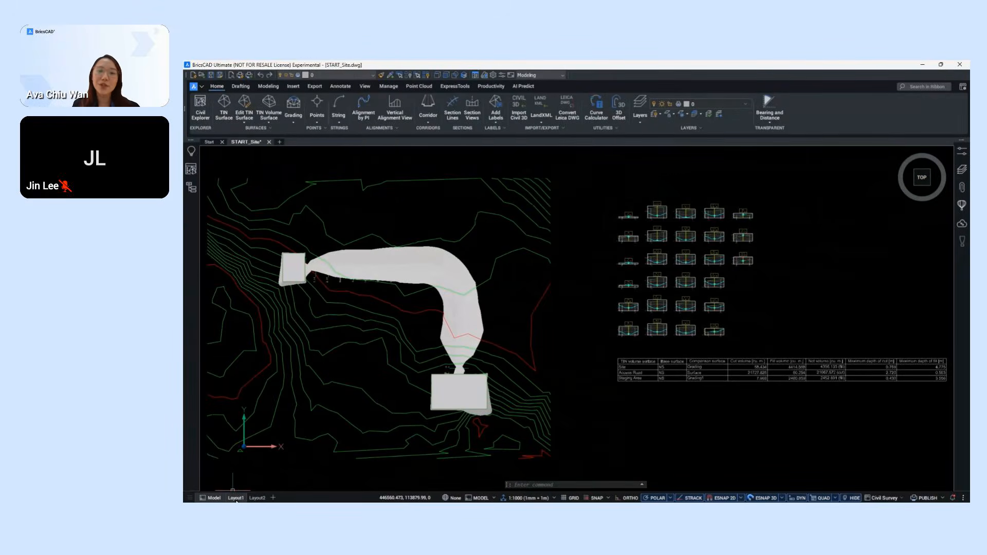
- Add the A4 layout from the titleblock.dwt template in the Workflow folder and open that layout
click(236, 499)
right_click(236, 498)
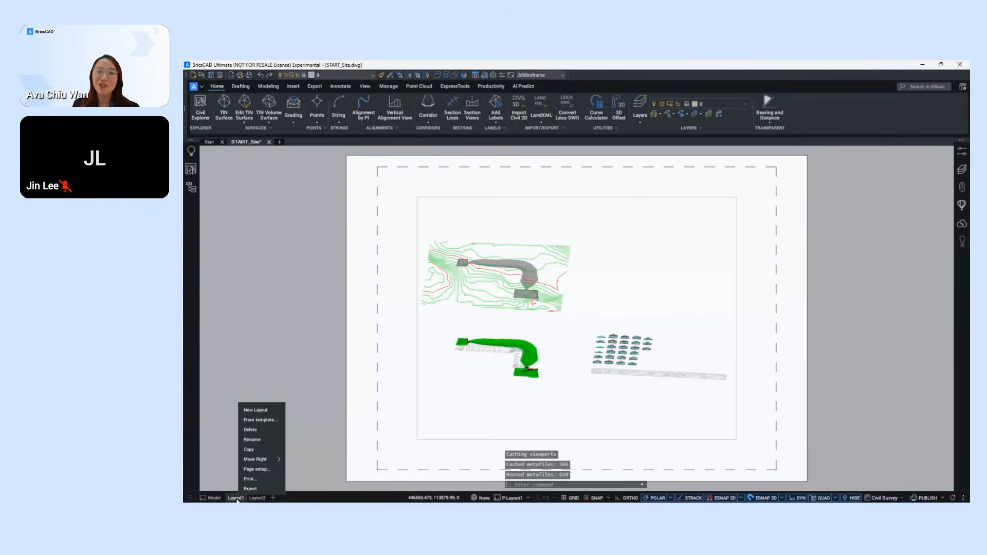
click(263, 420)
click(619, 241)
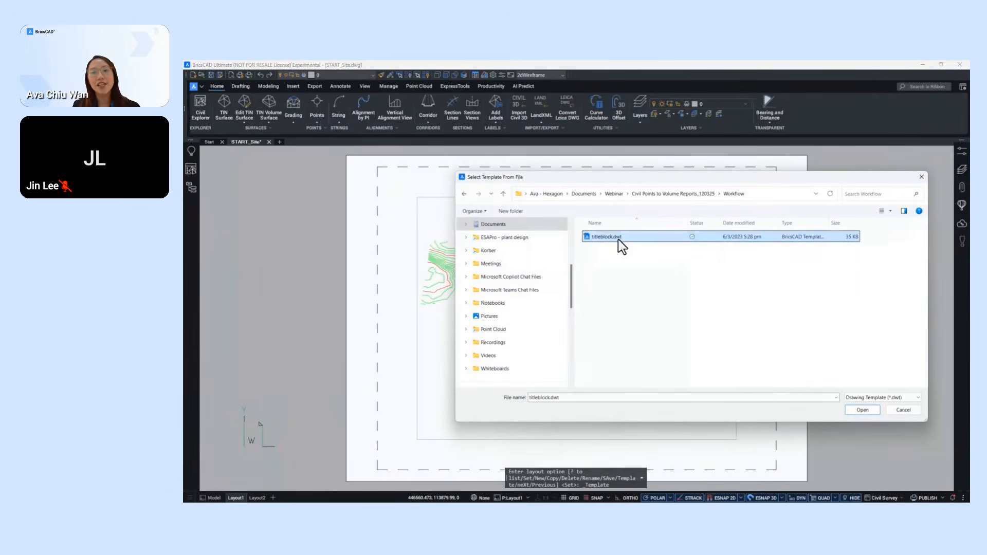
click(853, 409)
click(539, 261)
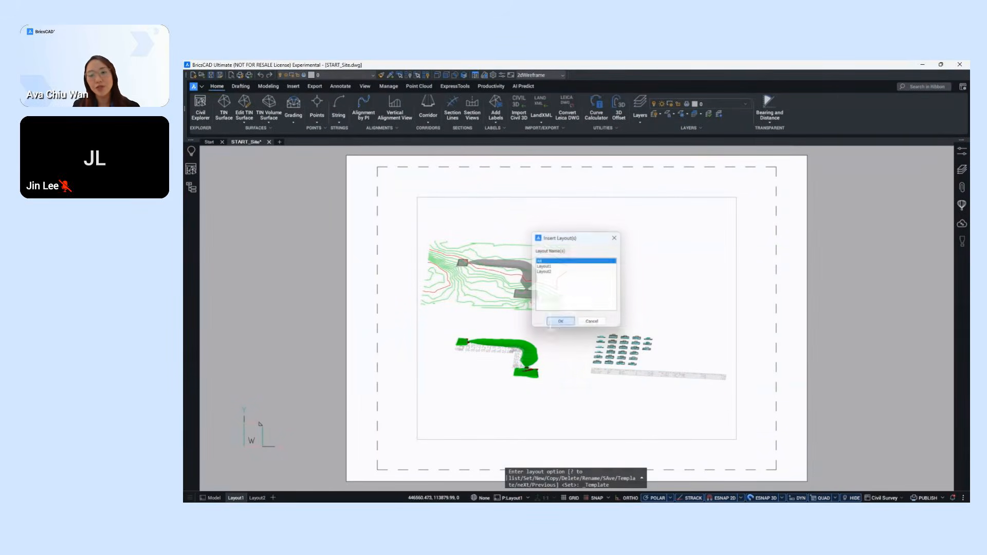
click(561, 322)
click(274, 497)
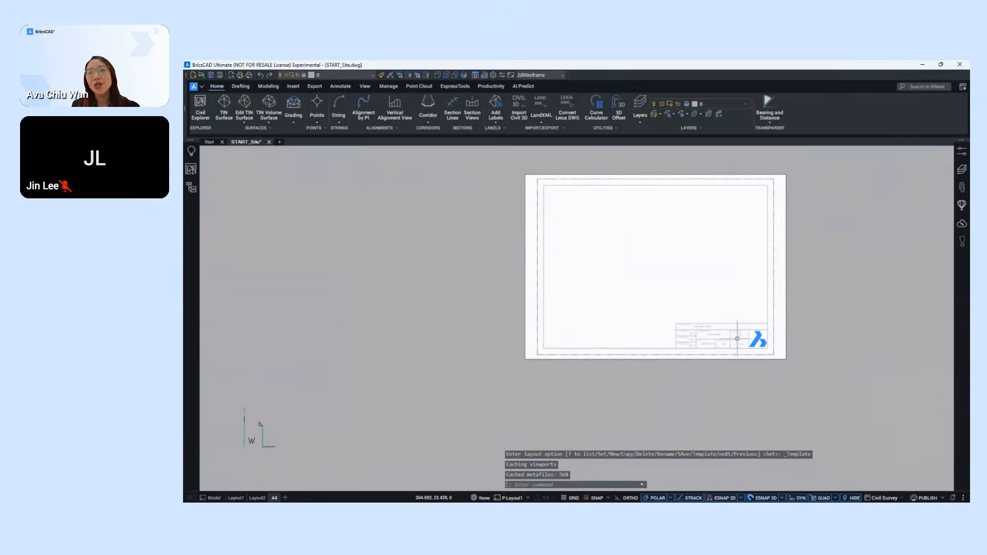
- Open the A4 title block's attributes and set the project title to "Site Building"
click(591, 403)
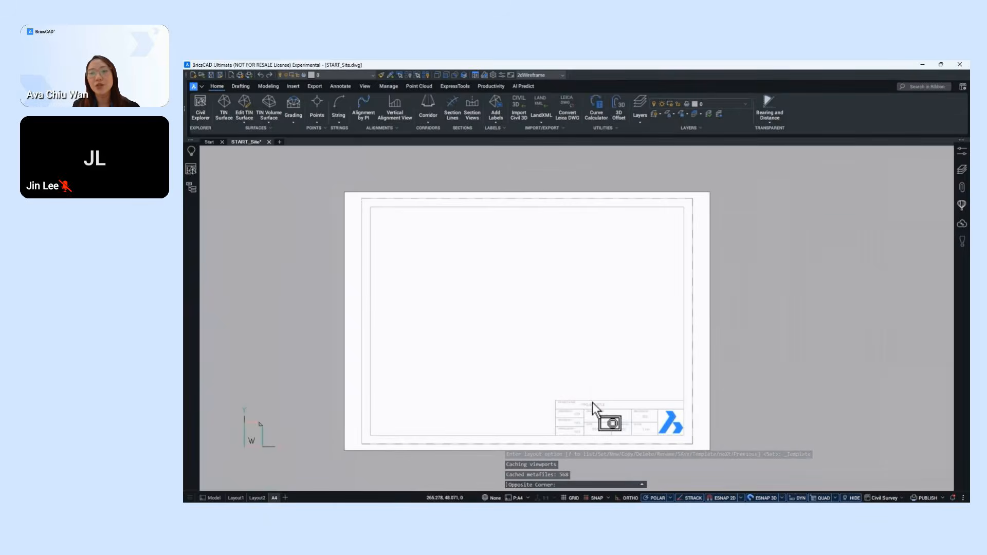
click(592, 404)
double_click(590, 404)
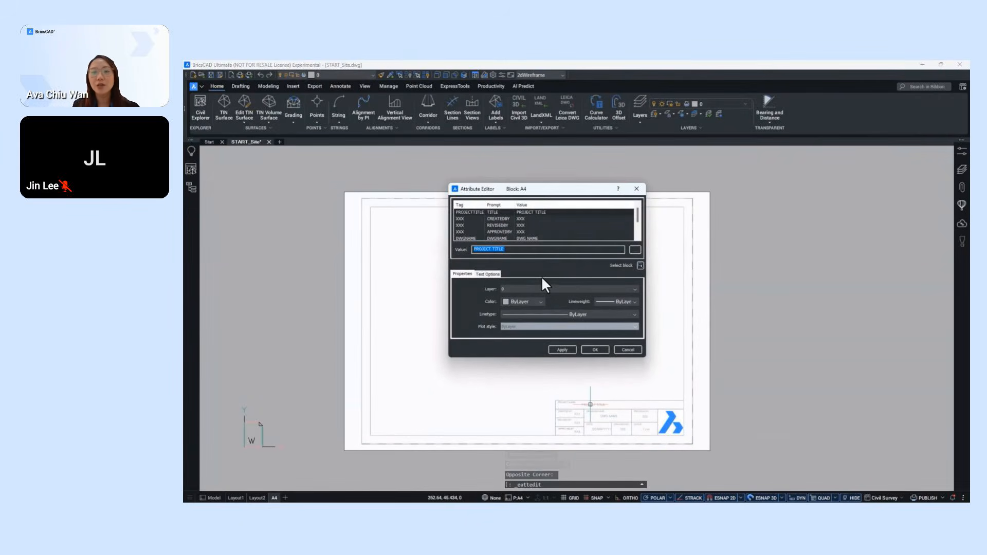
text(Site)
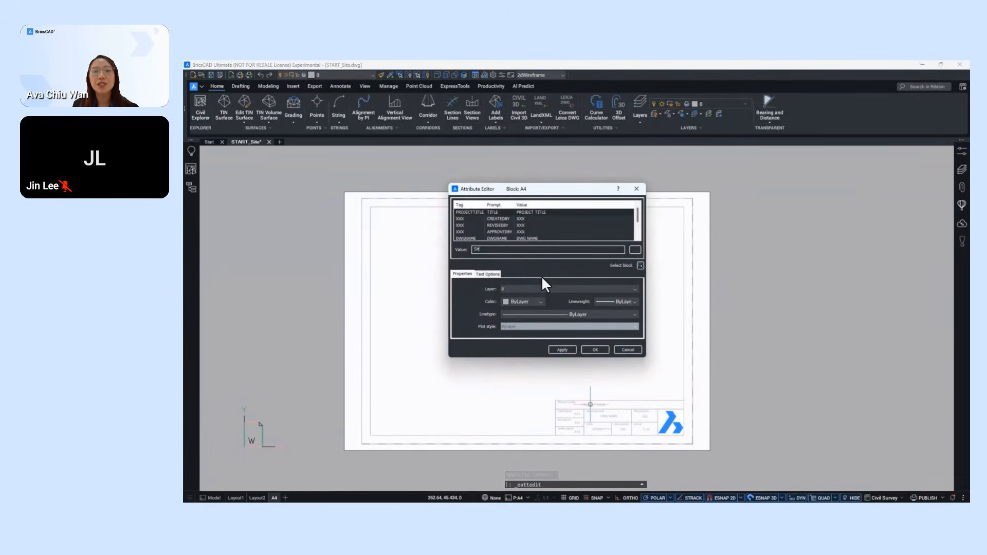
text( Buildin)
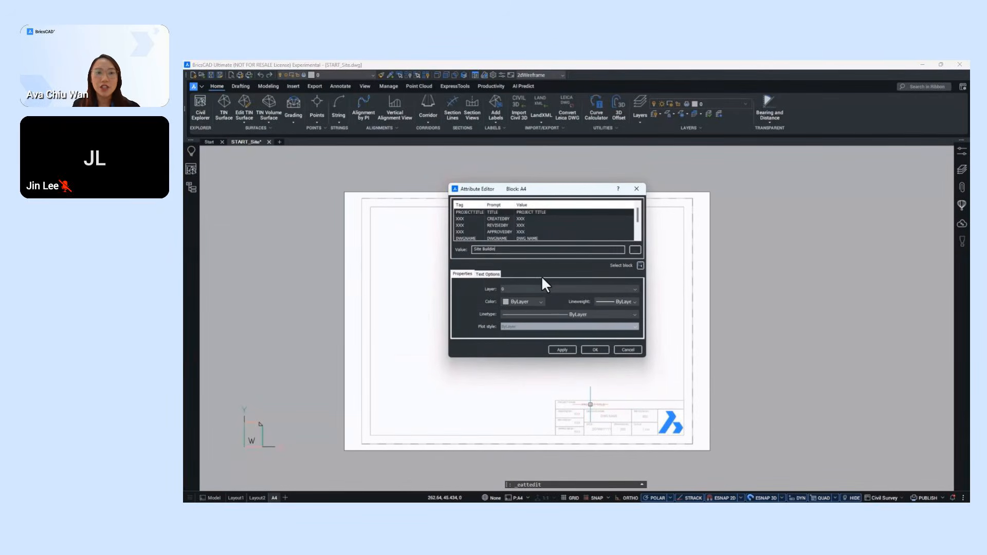
text(g)
key(Return)
- Fill in the creator's initials in the title block, set reviewed by to ABC and approved by to XYZ, and accept the attributes
text(ac)
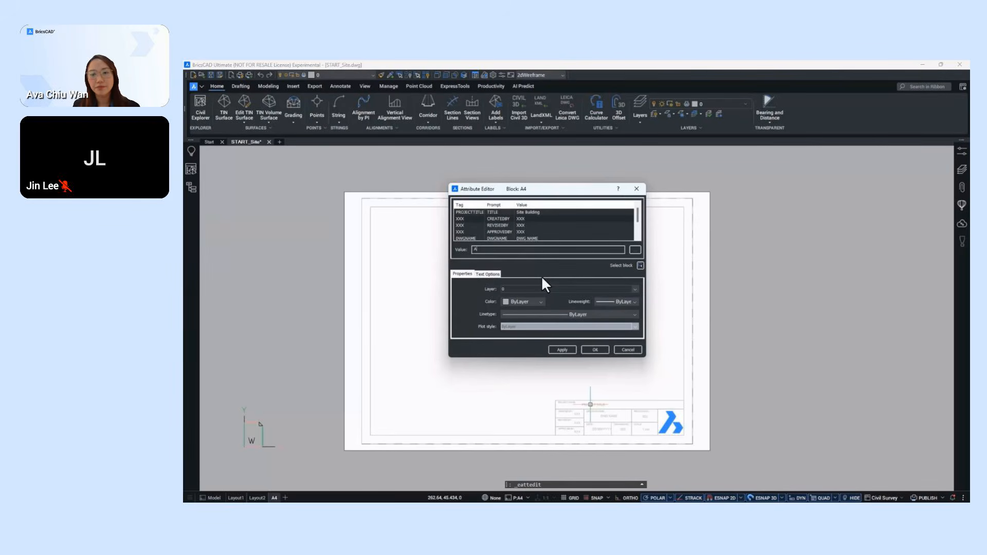
text(w)
key(Return)
text(abc)
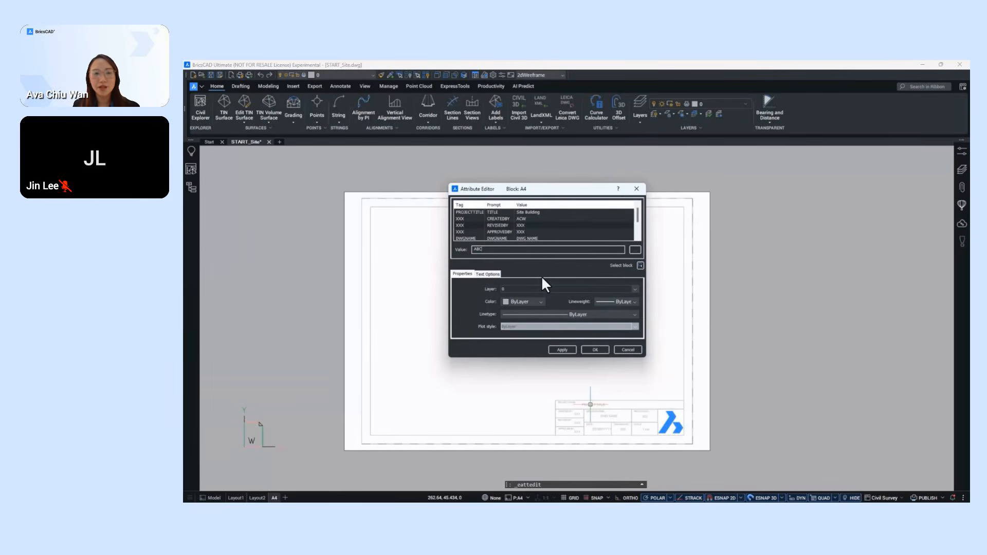
key(Return)
text(x)
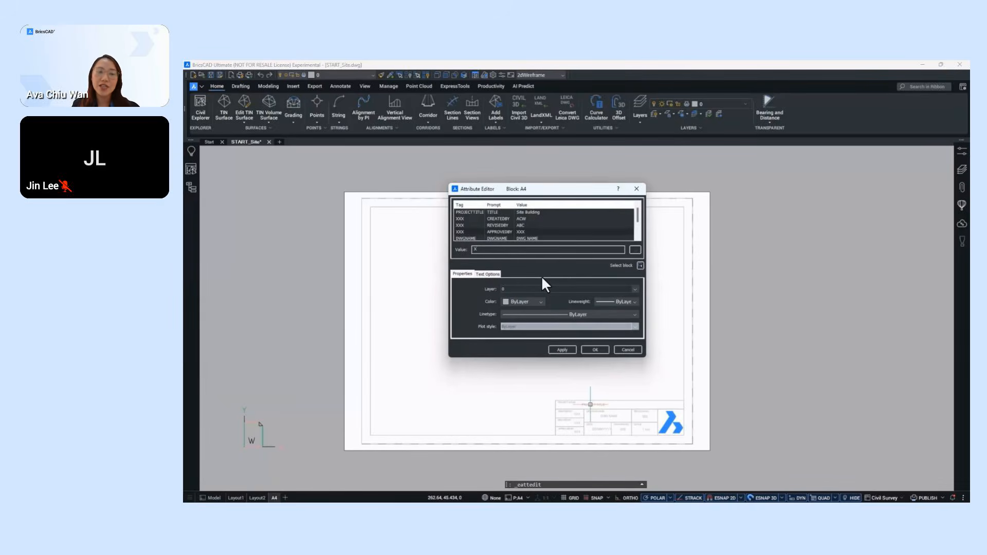
text(yz)
key(Return)
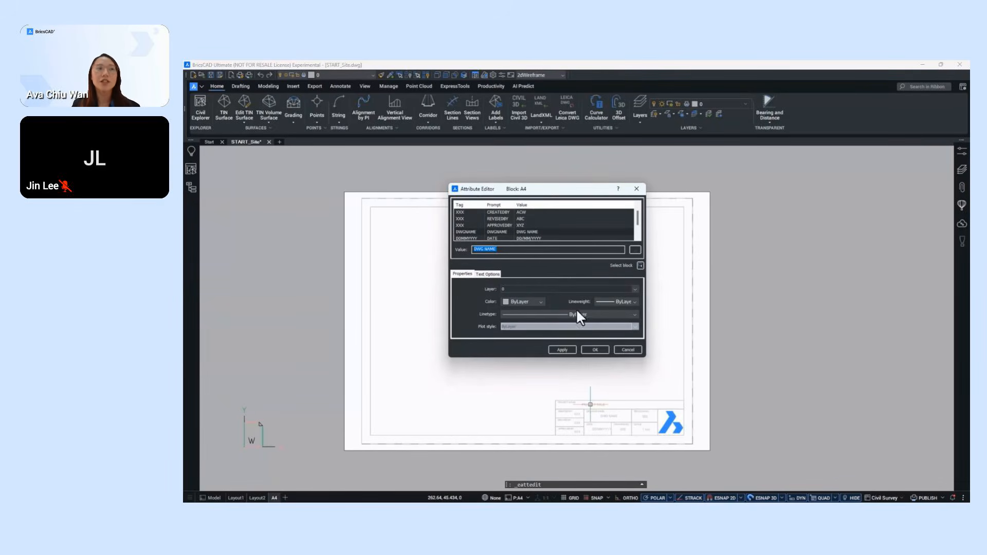
click(595, 350)
- Create a rectangular viewport spanning most of the A4 sheet's frame above the title block
scroll(631, 428, up, 3)
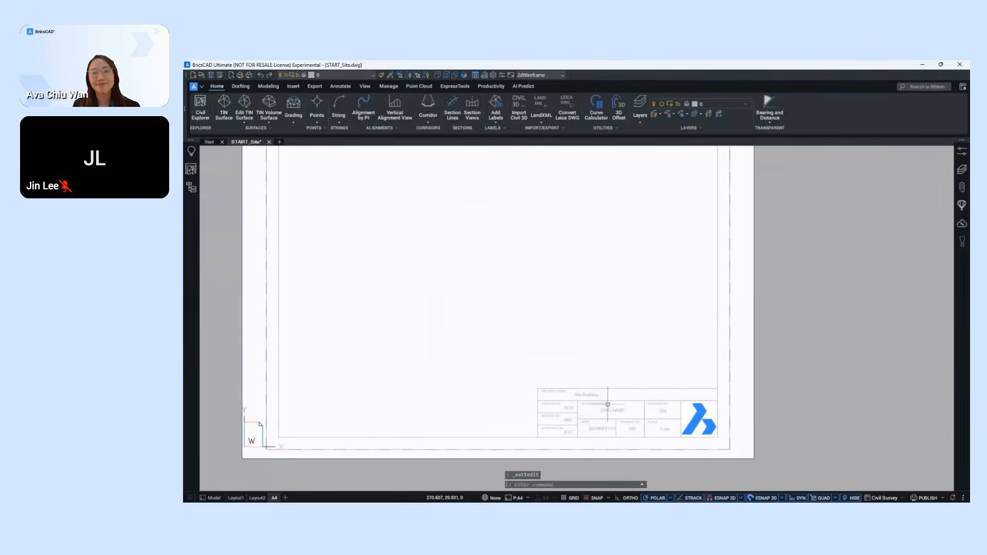
mouse_move(639, 306)
middle_down()
mouse_move(635, 343)
mouse_move(634, 329)
middle_up()
text(vport)
key(Return)
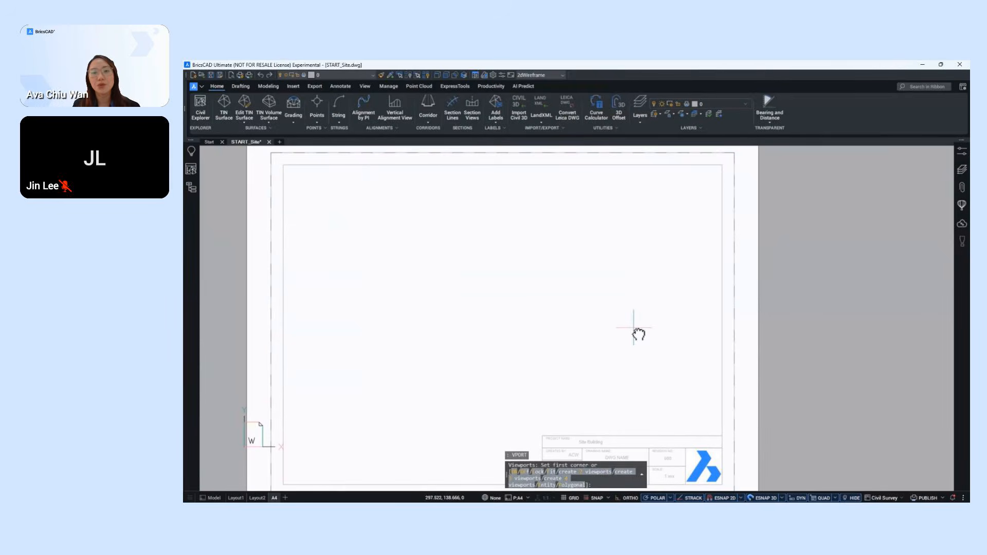
click(291, 185)
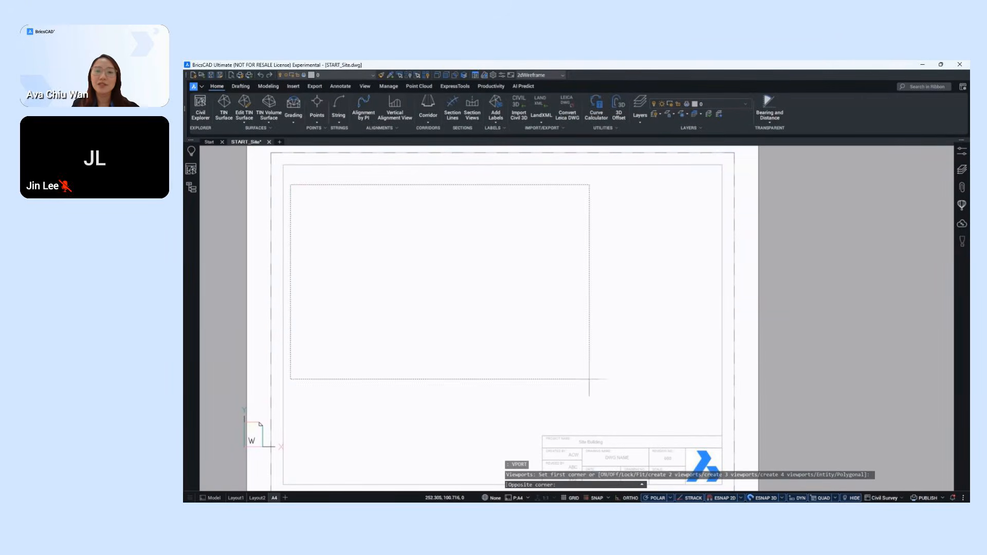
click(707, 418)
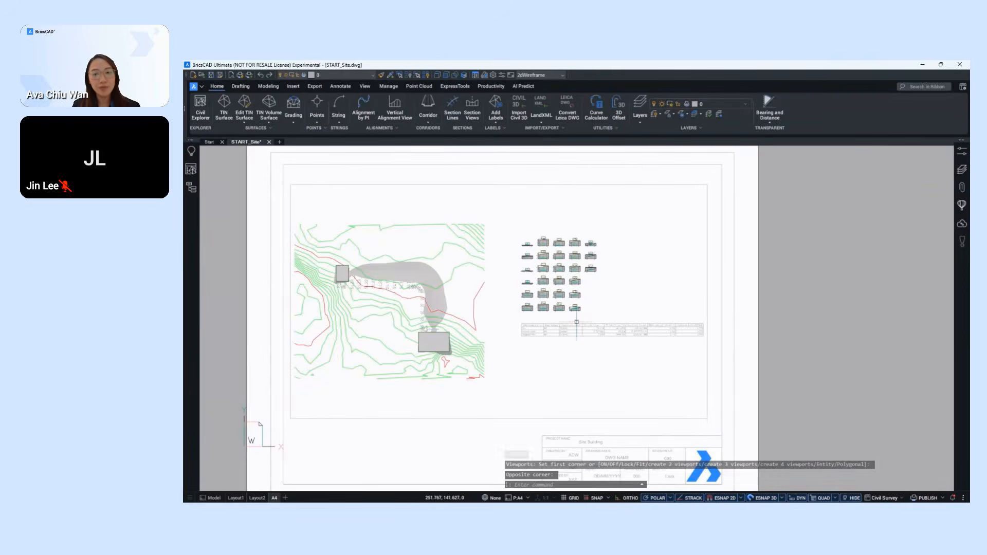
- Frame the road section views inside the viewport, then return to paper space
double_click(622, 272)
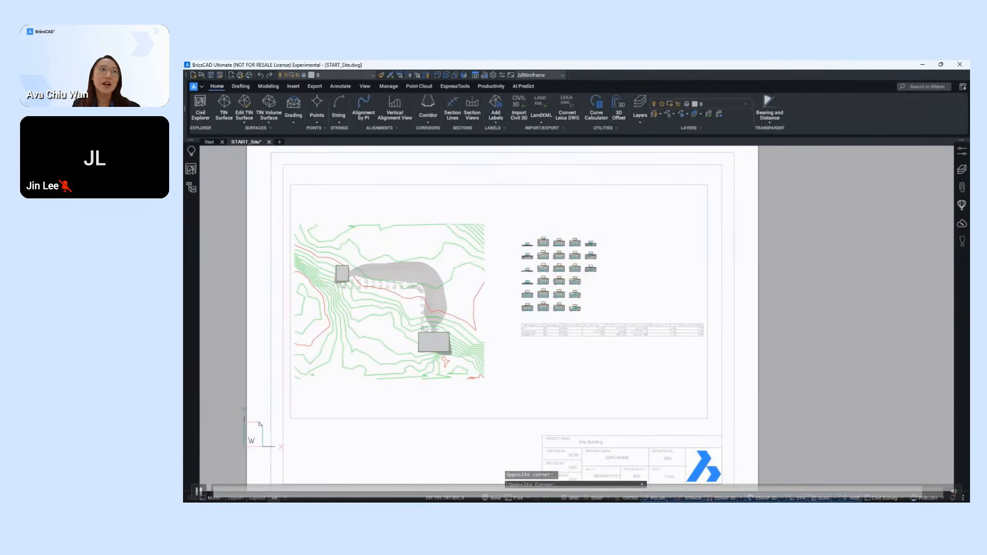
scroll(610, 269, up, 5)
middle_drag(604, 284, 548, 286)
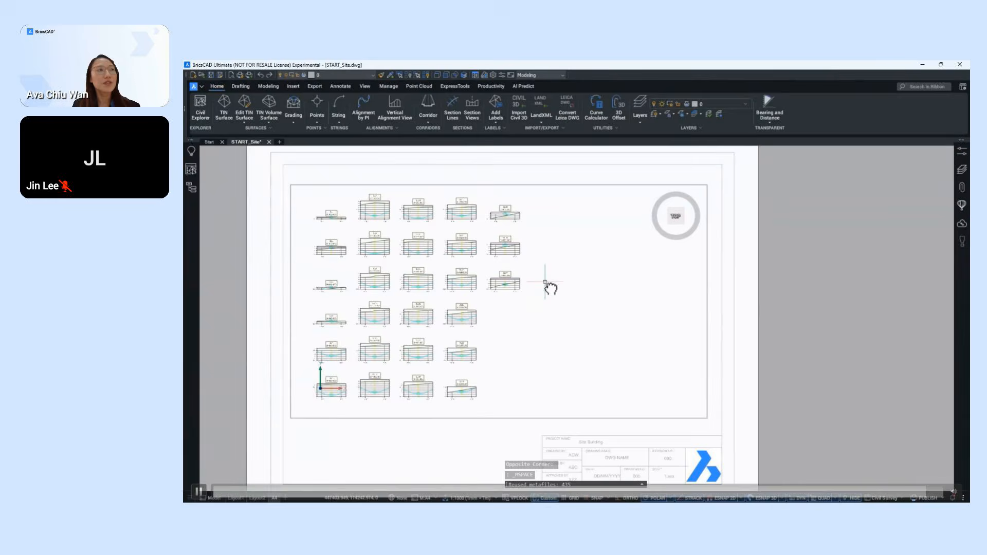
double_click(782, 361)
- Set the scale of the section view viewport to 1:1000 (1mm = 1m)
click(722, 356)
click(683, 342)
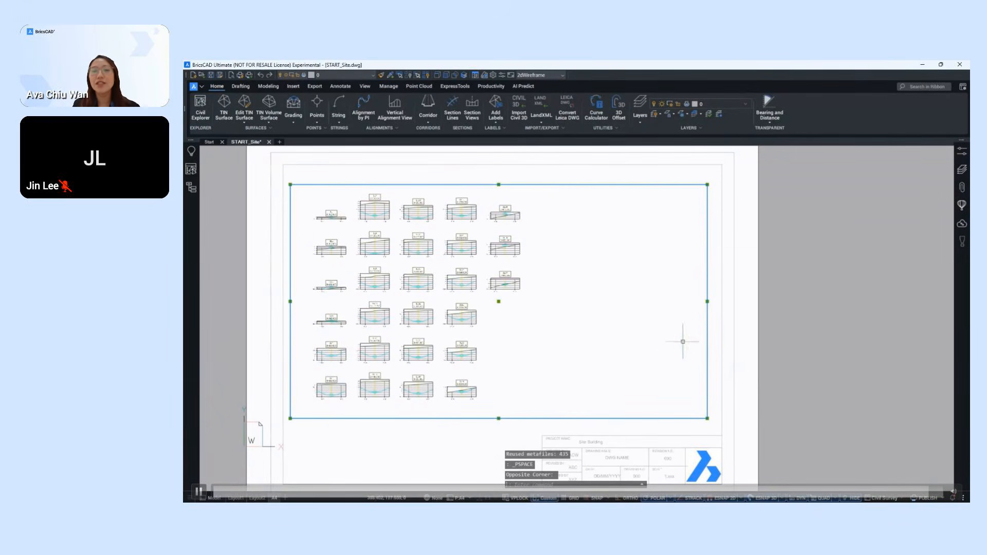
click(548, 498)
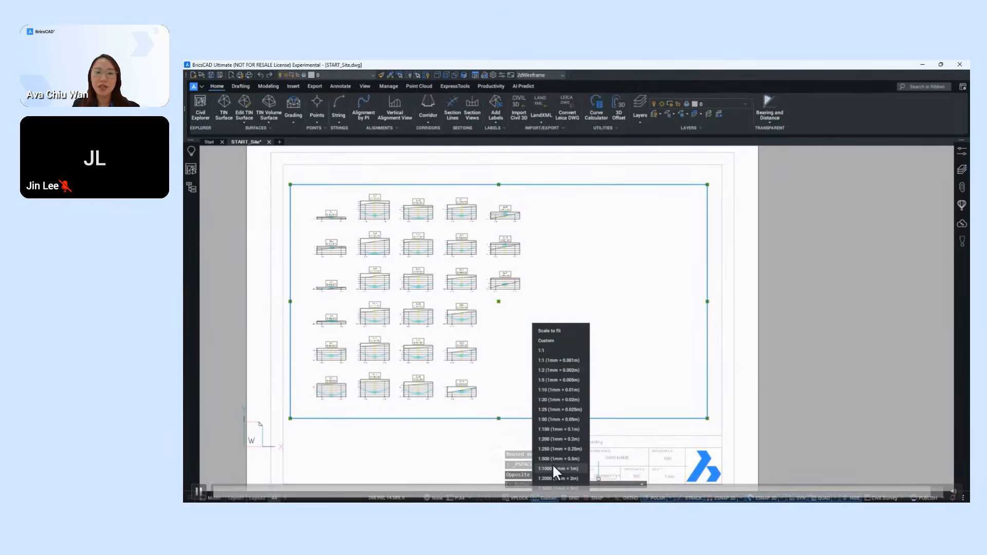
click(551, 467)
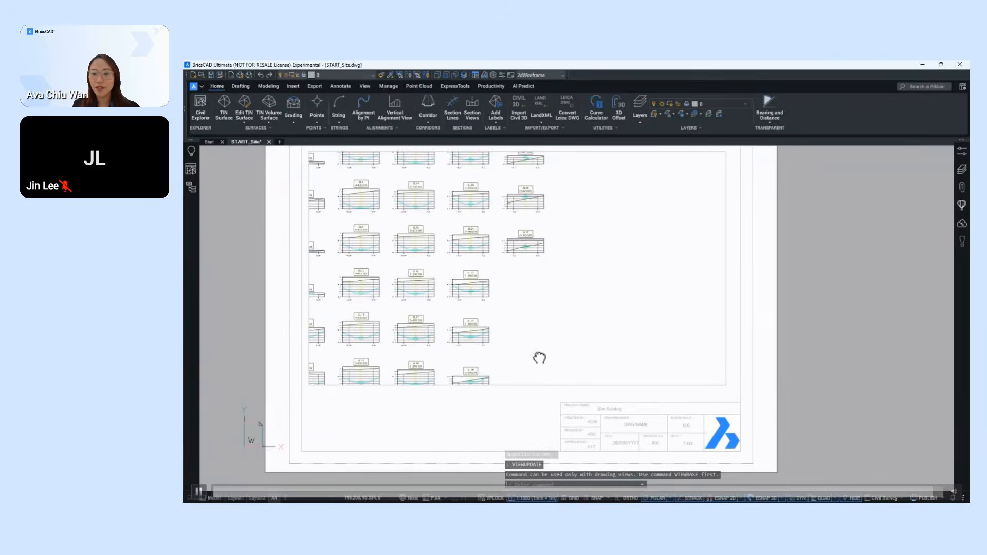
- Reposition the section views within the scaled viewport so the first column shows in full, then return to paper space
double_click(541, 356)
middle_drag(540, 346, 591, 368)
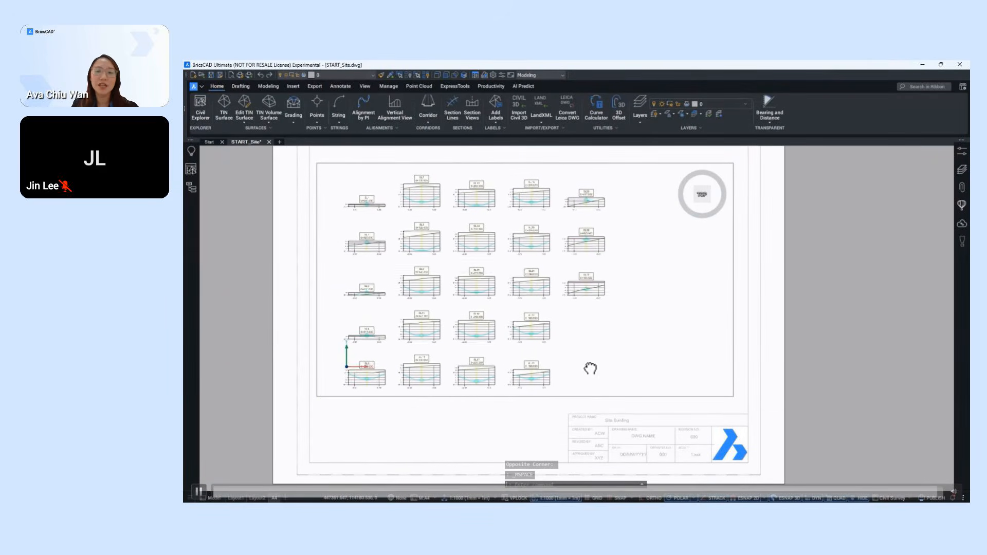
double_click(856, 370)
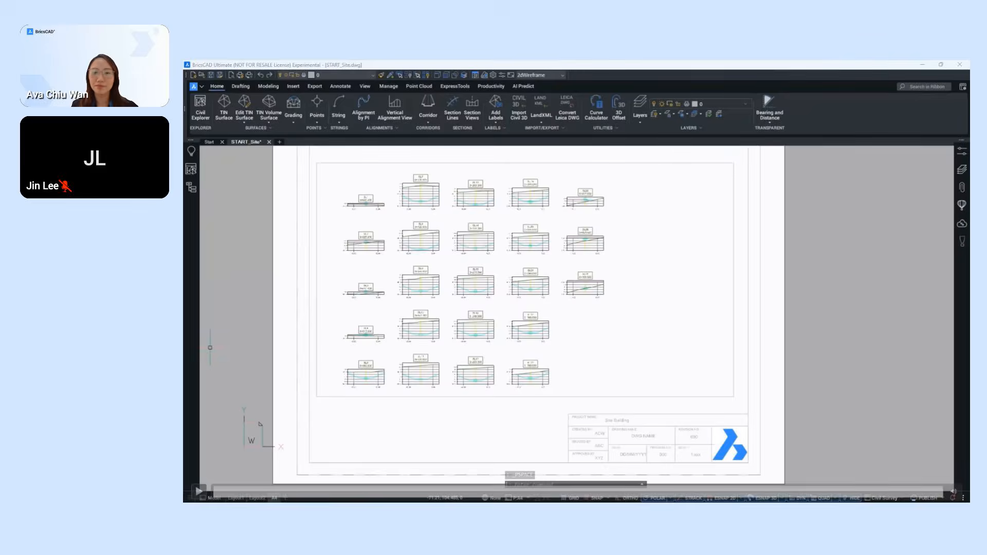
key(Right)
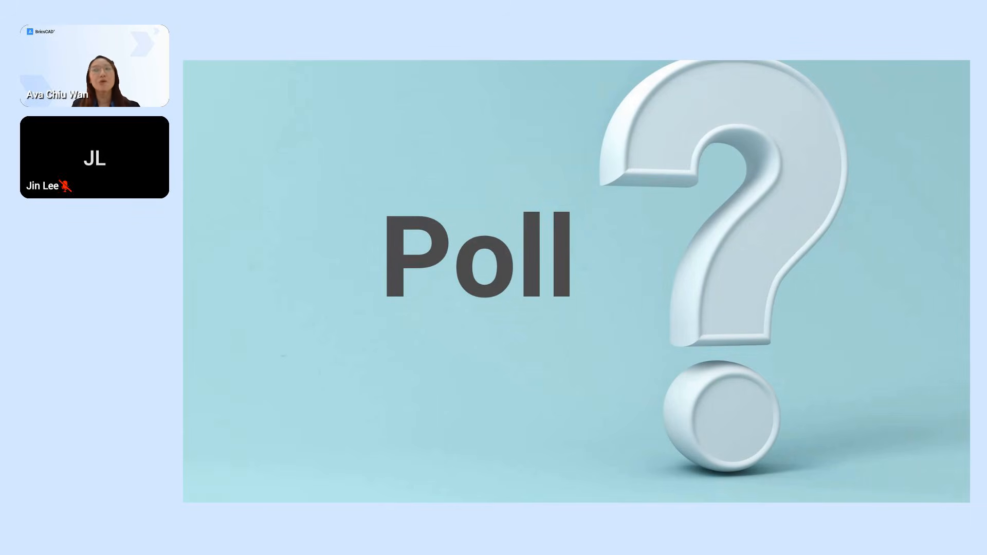
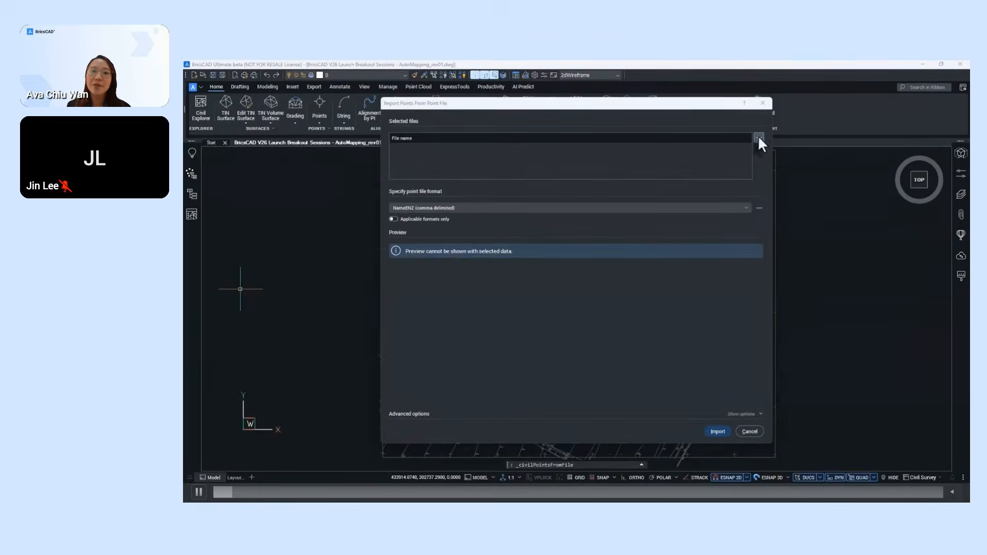
- Select AutoMapping.csv as the point file to import and set its format to NameENZD (comma delimited)
click(759, 138)
click(342, 140)
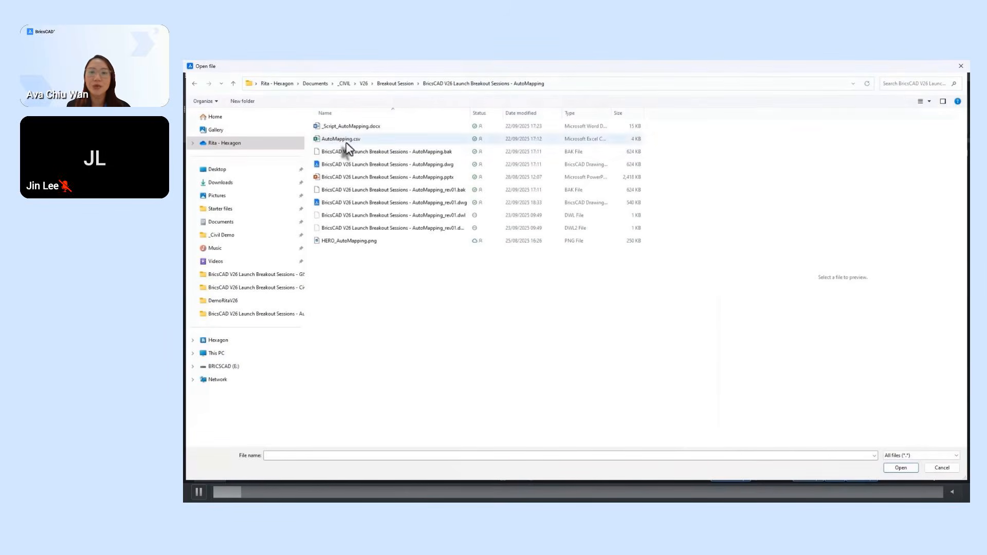
click(901, 468)
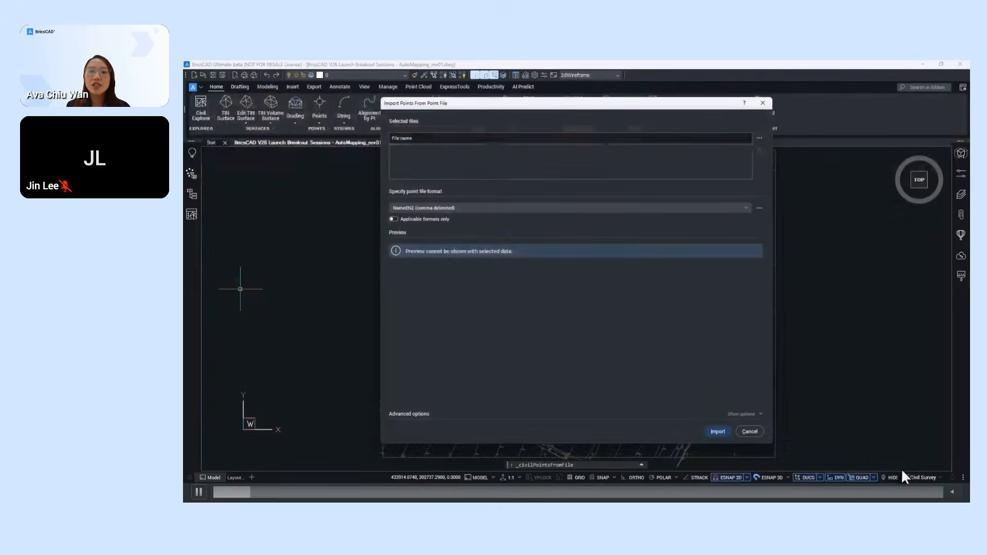
click(535, 208)
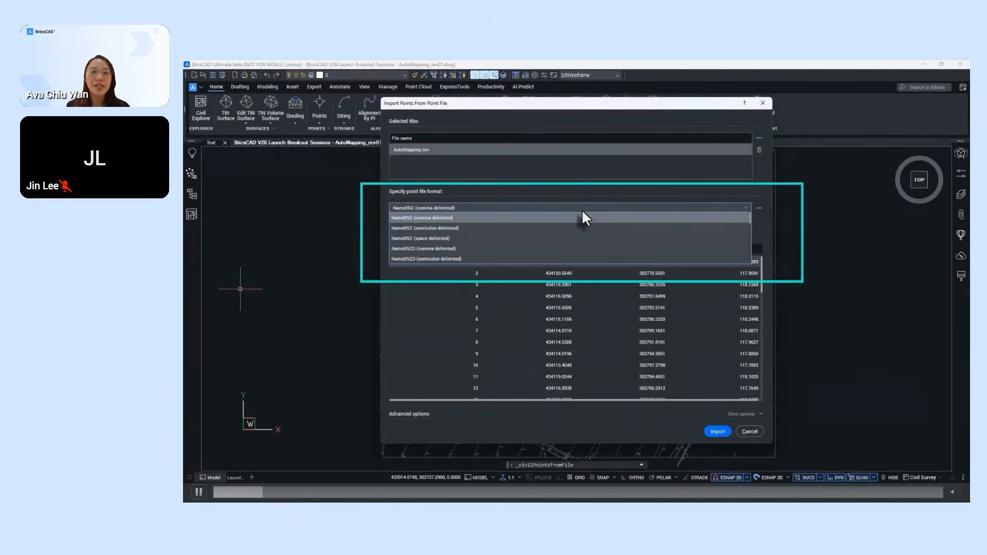
click(566, 250)
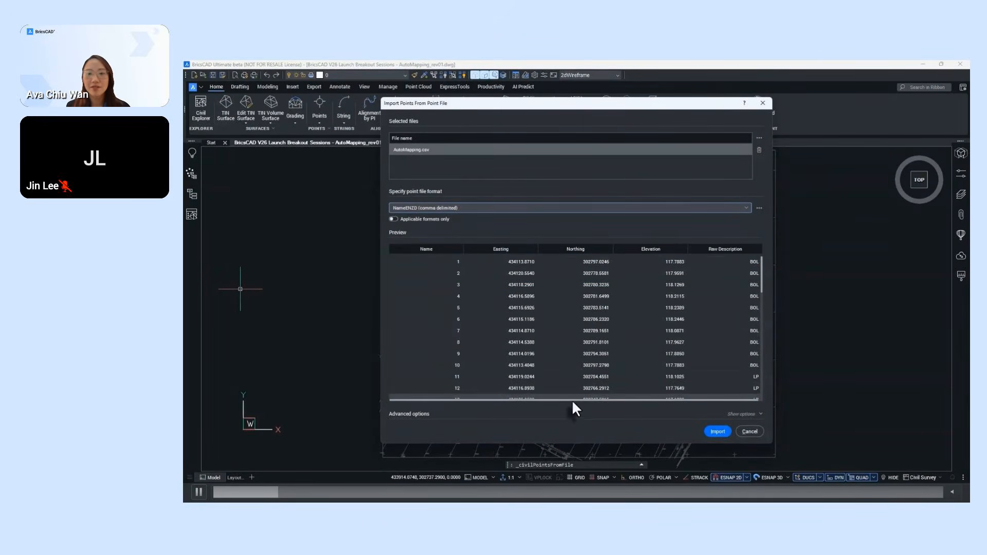
- Check the previewed point rows with their raw descriptions and import the civil points into the AutoMapping_rev01 drawing
scroll(686, 358, down, 3)
scroll(686, 359, down, 5)
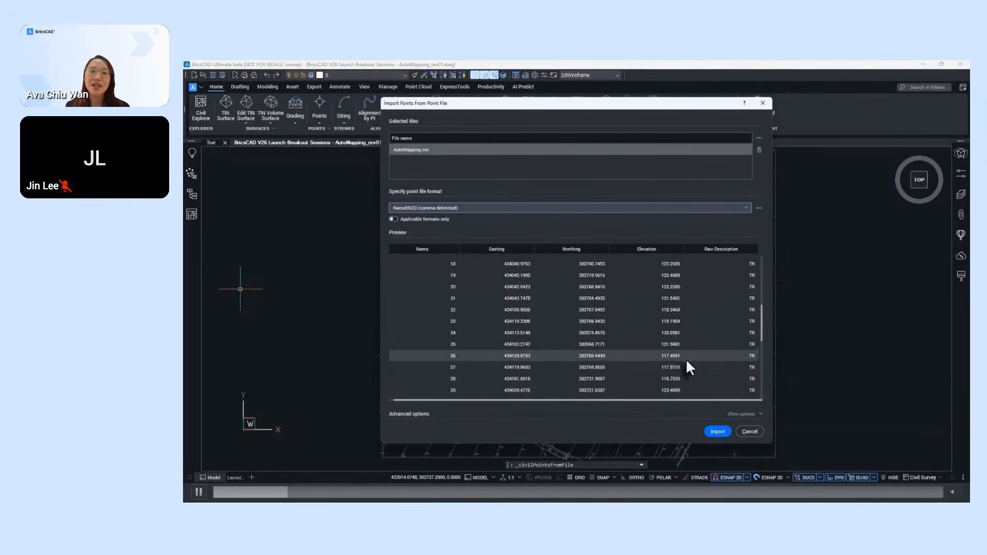
click(718, 431)
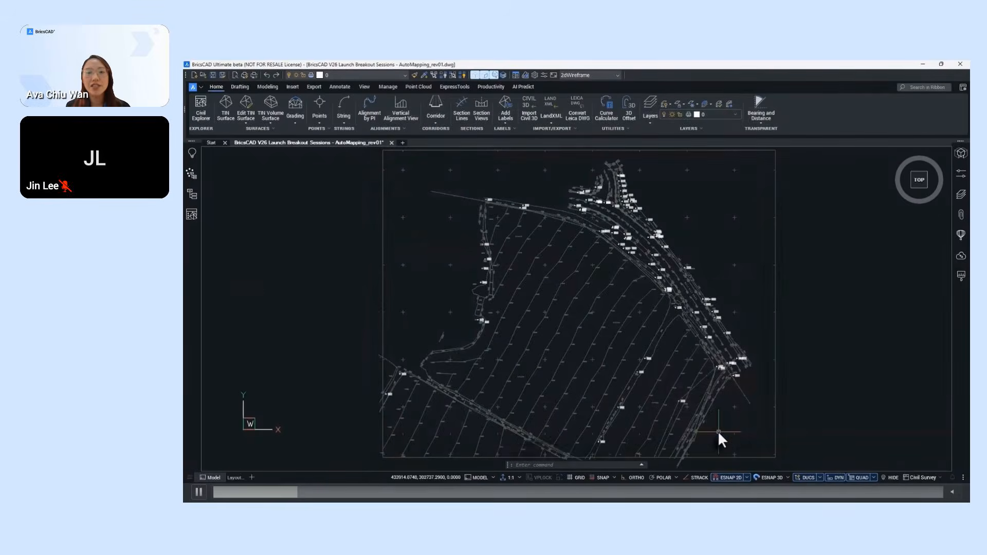
scroll(596, 309, up, 2)
scroll(618, 221, up, 6)
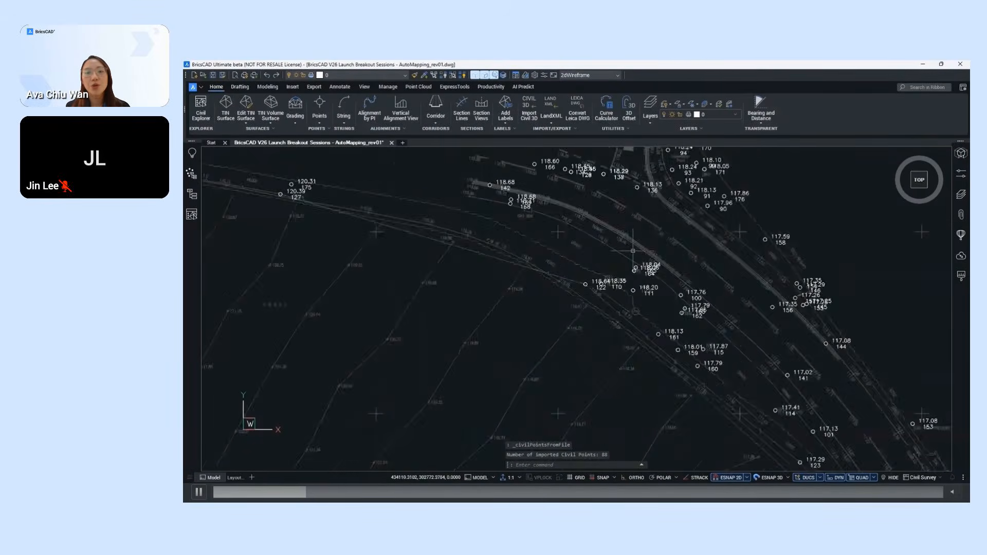
- Inspect the properties of imported civil point 154, including its raw description, symbol style and label style, then deselect it
middle_drag(640, 263, 519, 272)
click(961, 174)
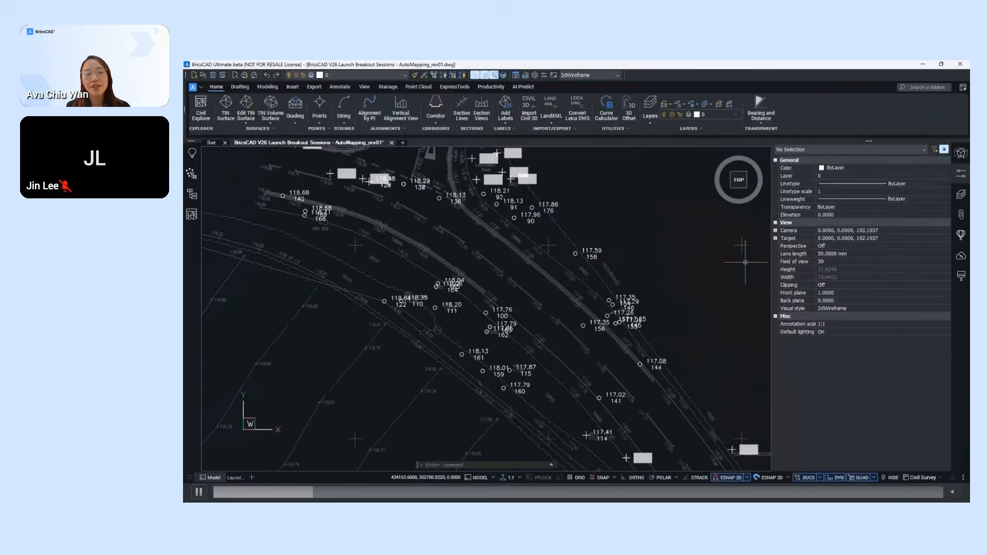
click(627, 297)
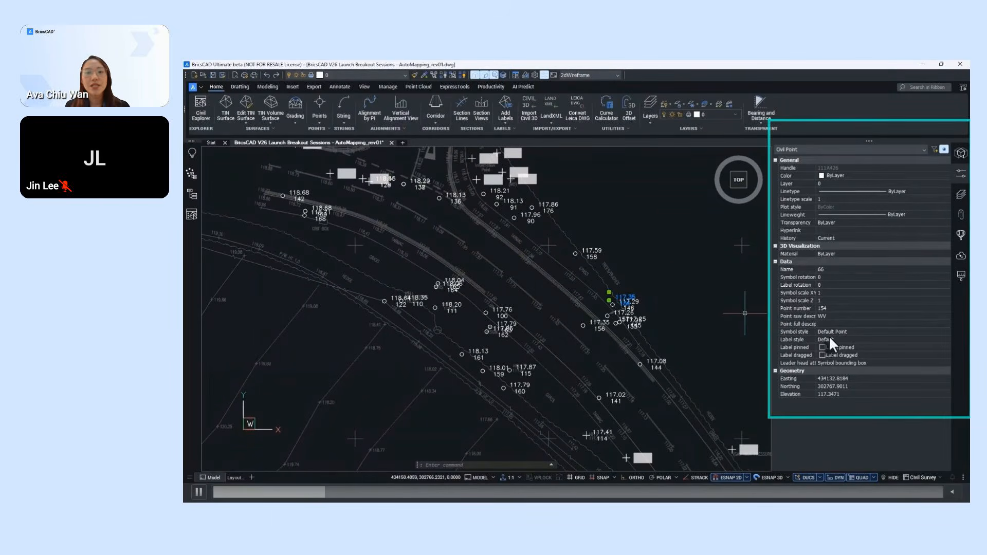
click(959, 173)
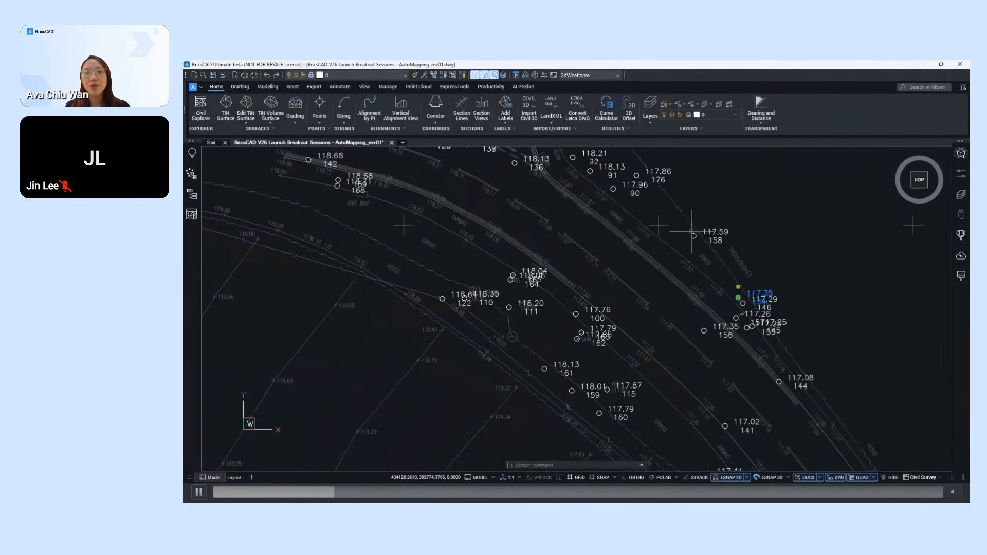
key(Escape)
- Review the symbol styles and civil point label styles defined in the Civil Explorer settings
scroll(693, 248, down, 6)
middle_drag(694, 248, 621, 247)
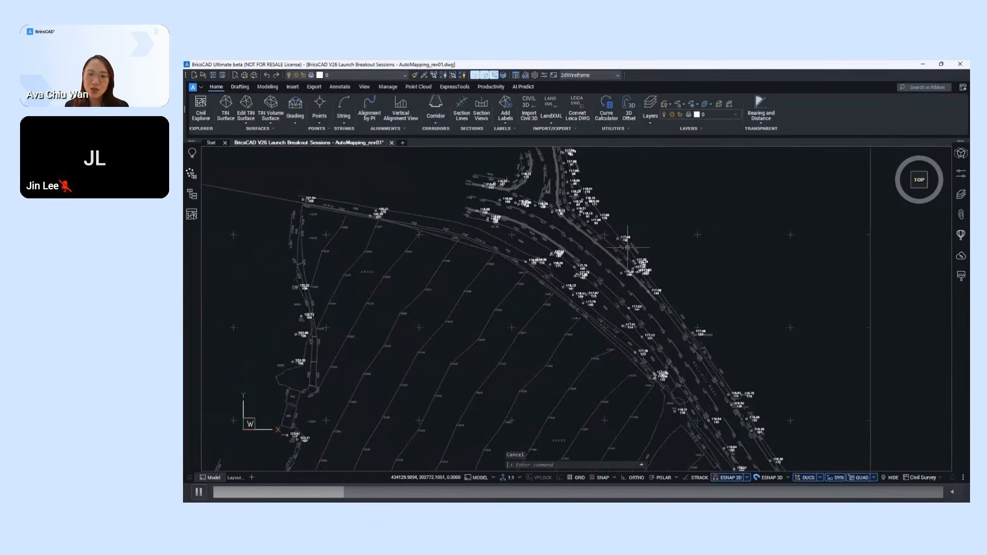
scroll(655, 255, up, 3)
scroll(502, 255, down, 2)
middle_drag(503, 256, 581, 257)
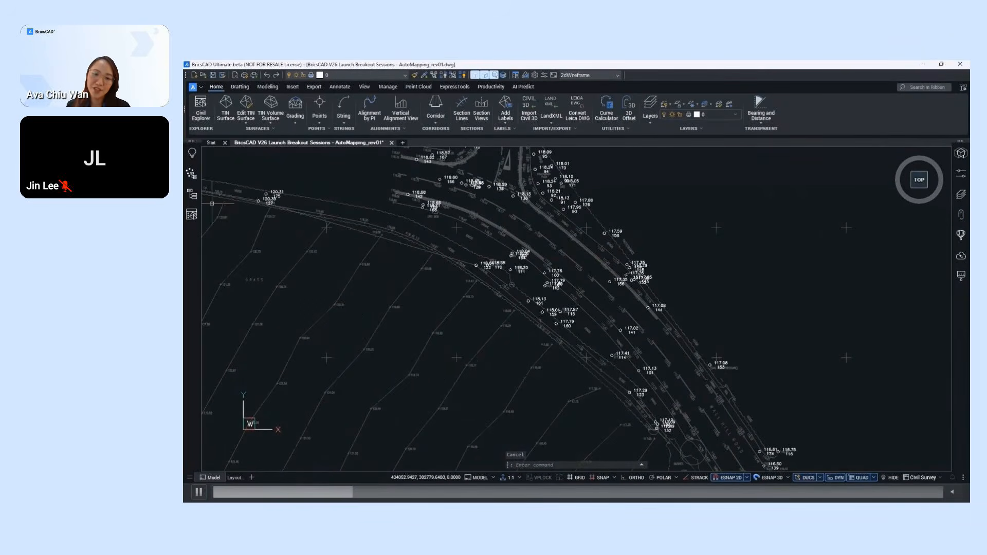
click(191, 214)
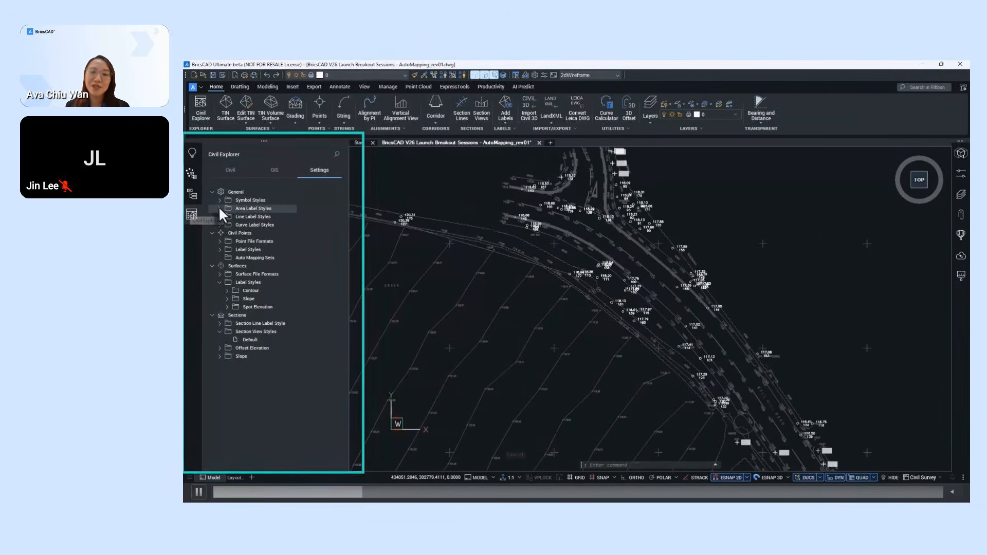
click(220, 200)
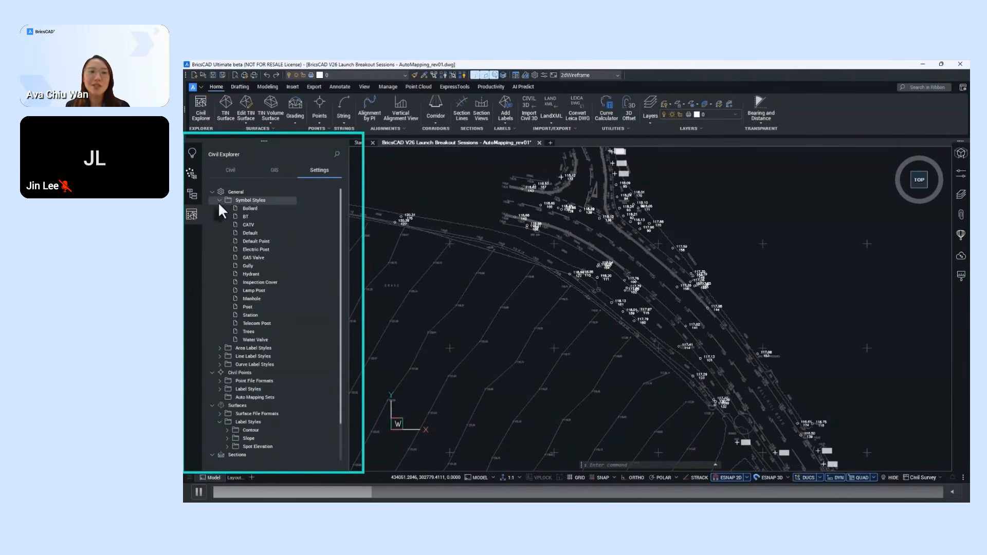
click(220, 200)
click(219, 249)
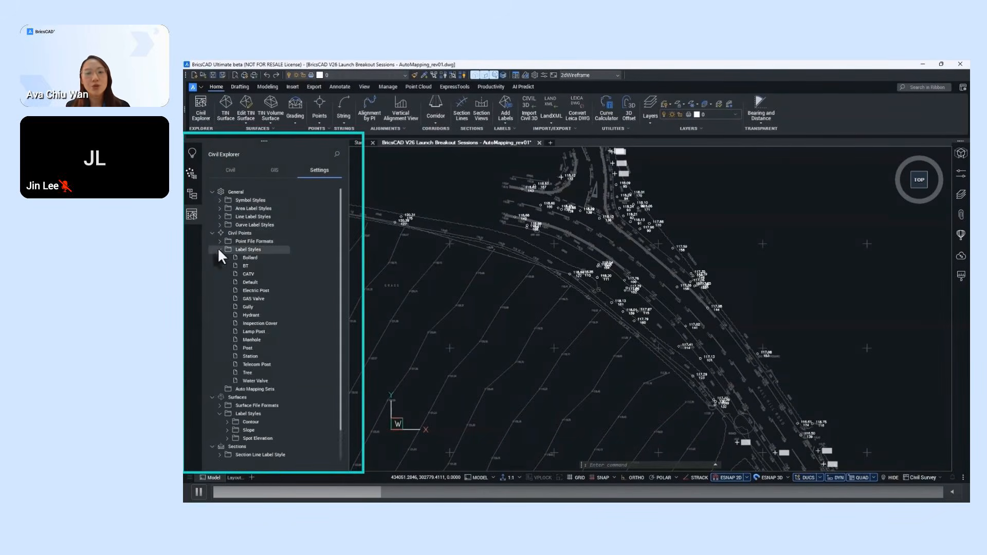
click(219, 250)
- Create an auto mapping set and populate its codes from all the civil points on the site
right_click(252, 258)
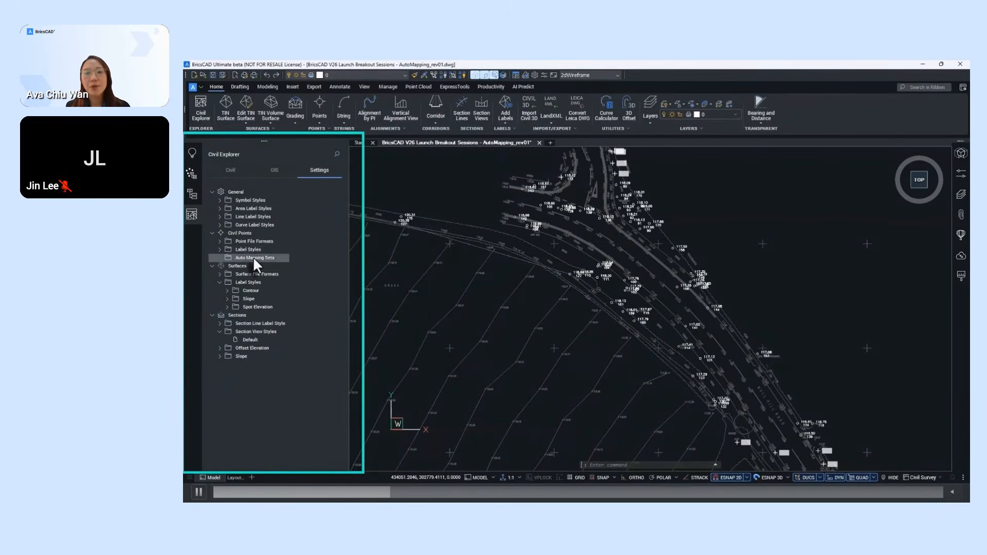
click(263, 264)
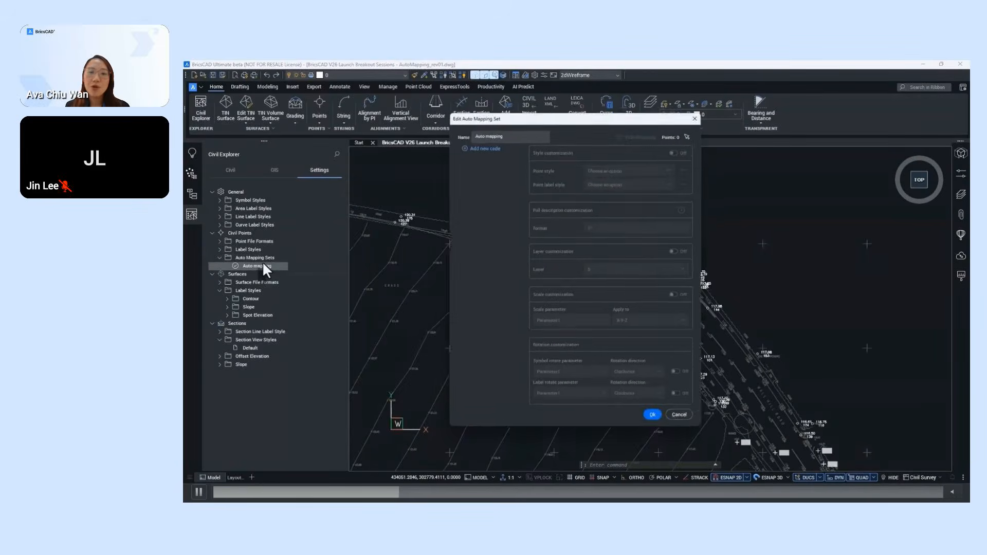
click(694, 131)
scroll(672, 242, down, 5)
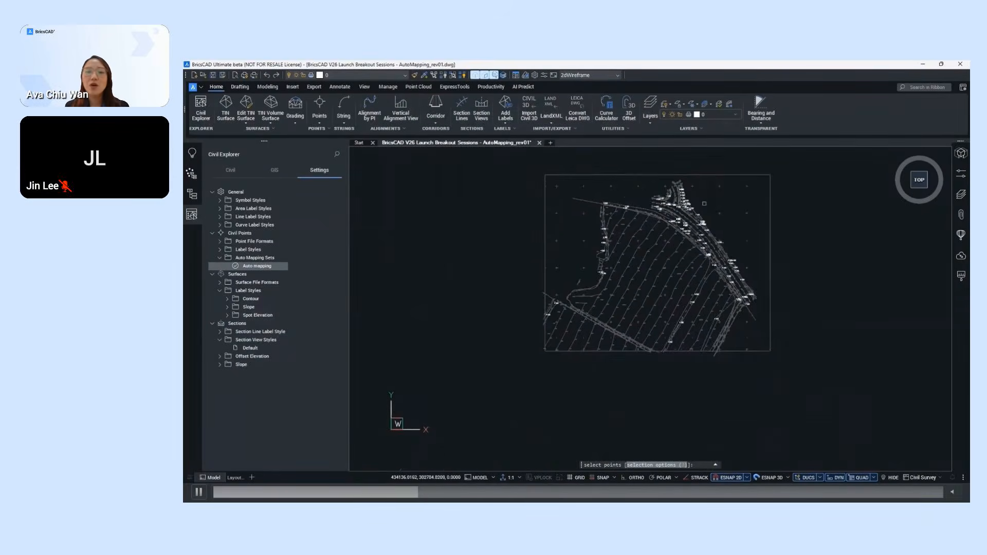
click(735, 197)
click(491, 365)
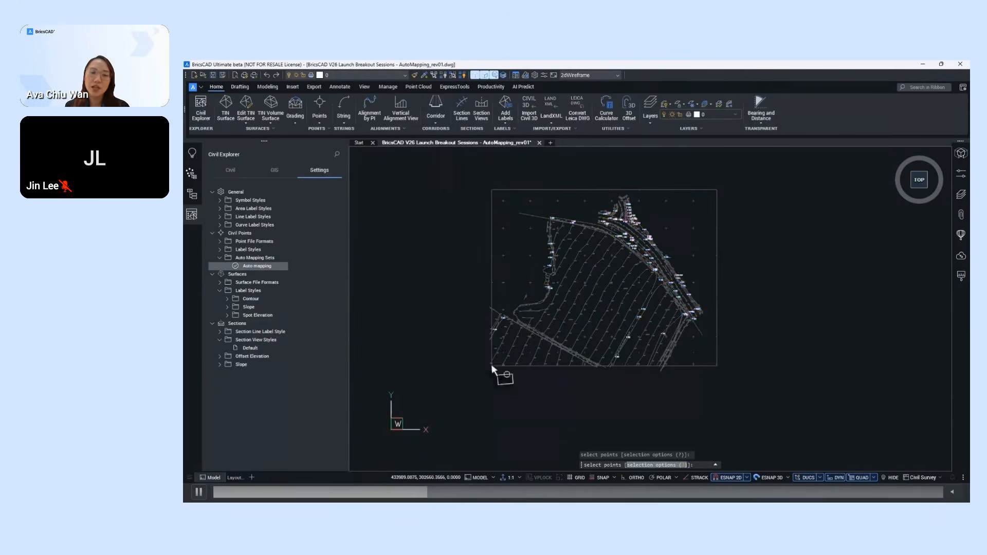
key(Return)
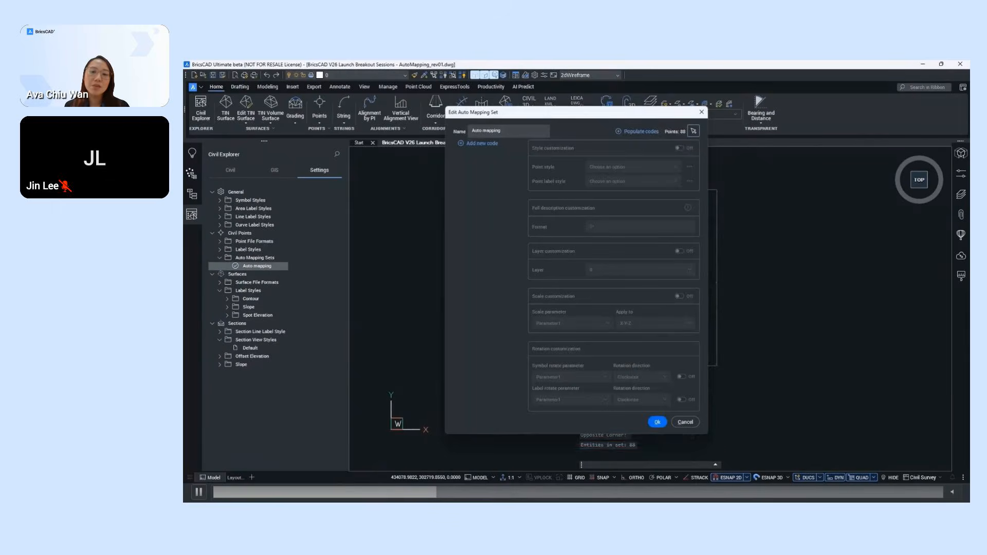
click(635, 131)
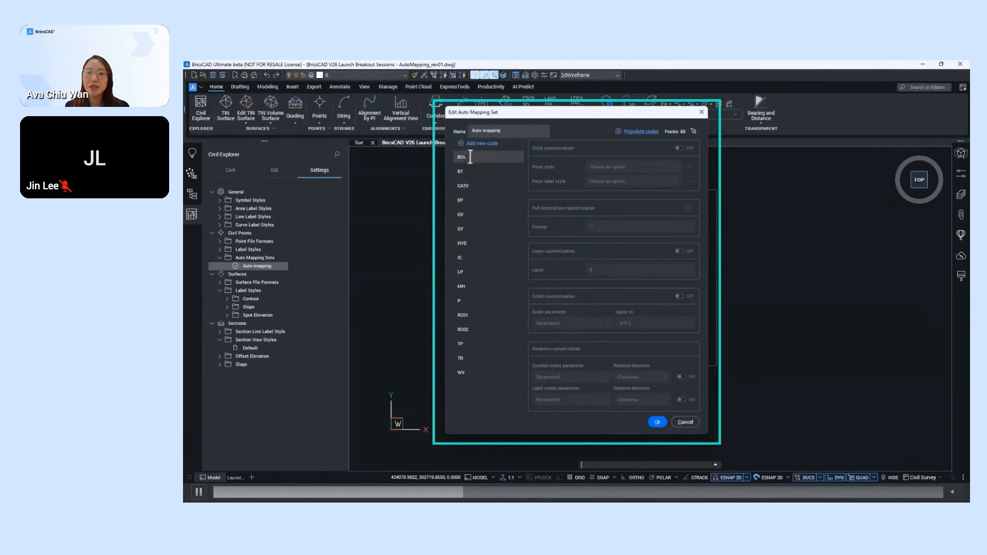
- Set both the point style and the point label style of code BOL to Bollard
click(470, 157)
click(627, 165)
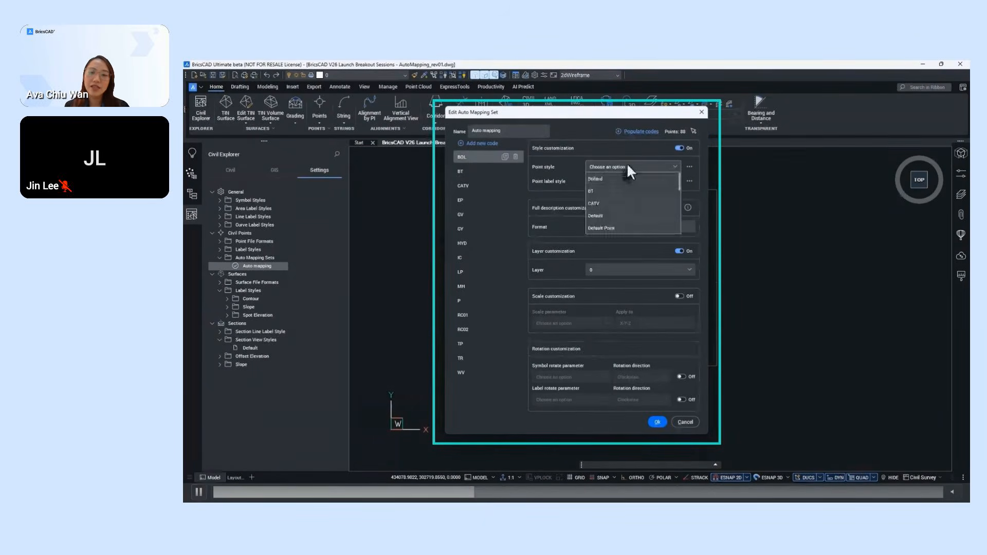
click(621, 175)
click(620, 180)
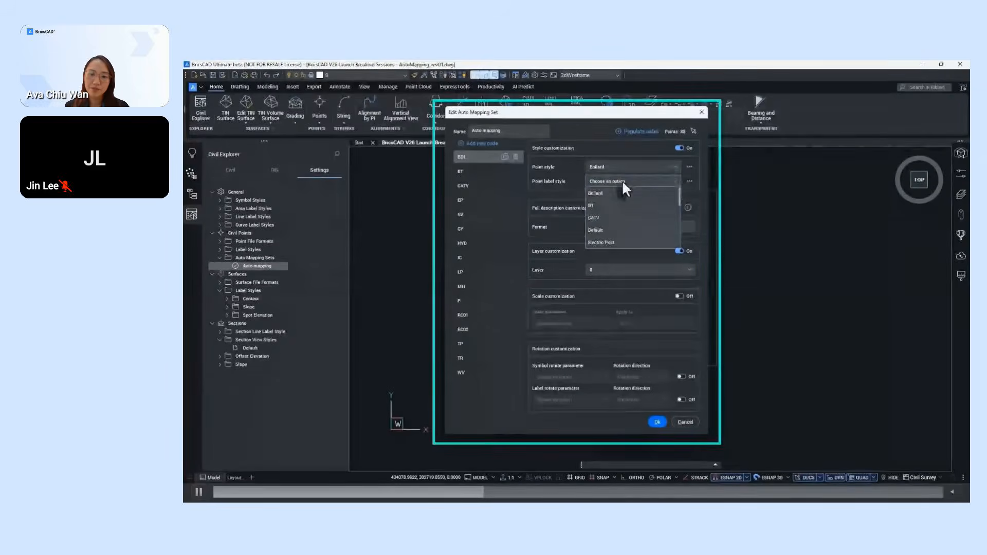
click(621, 190)
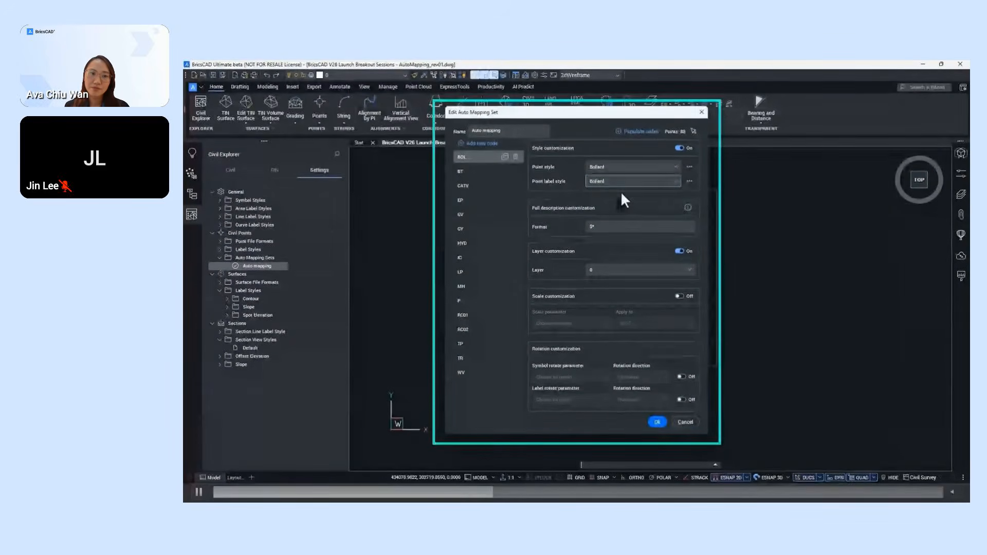
- Choose a layer for the BOL code's points and accept the auto mapping set
click(687, 270)
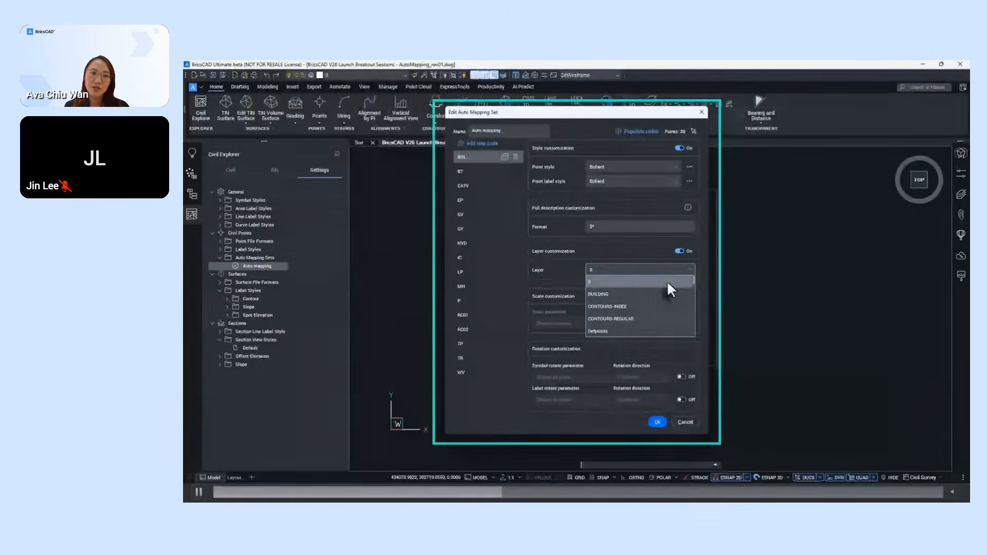
scroll(624, 287, down, 1)
click(624, 288)
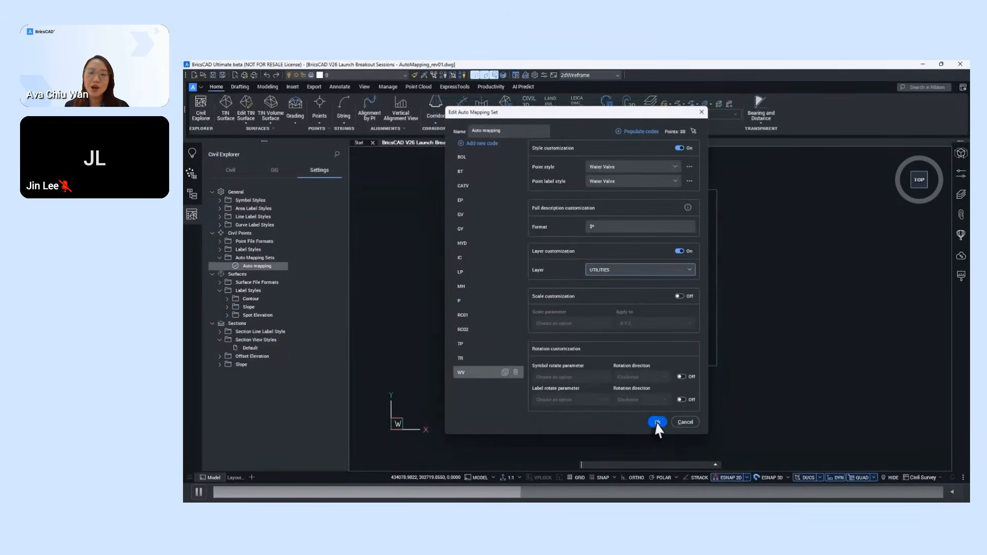
click(657, 421)
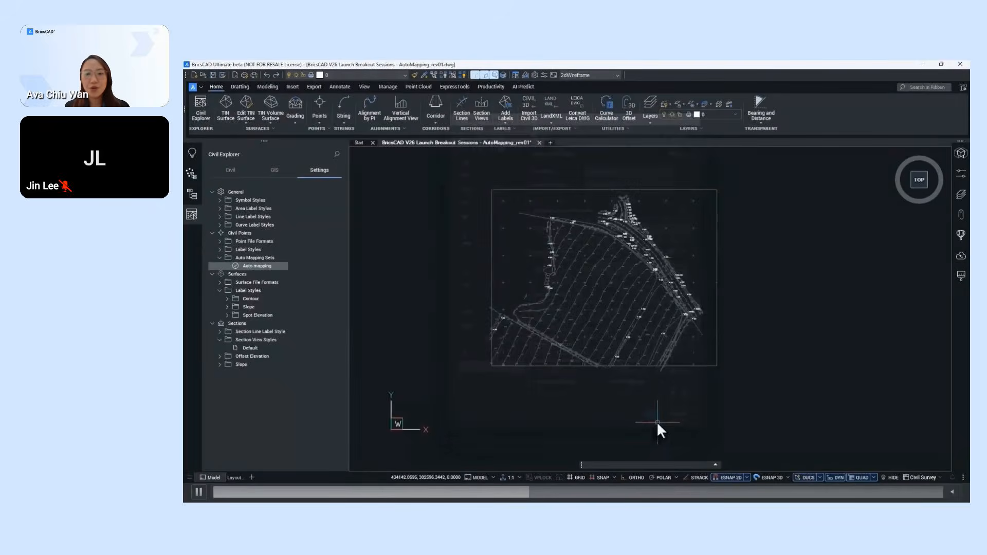